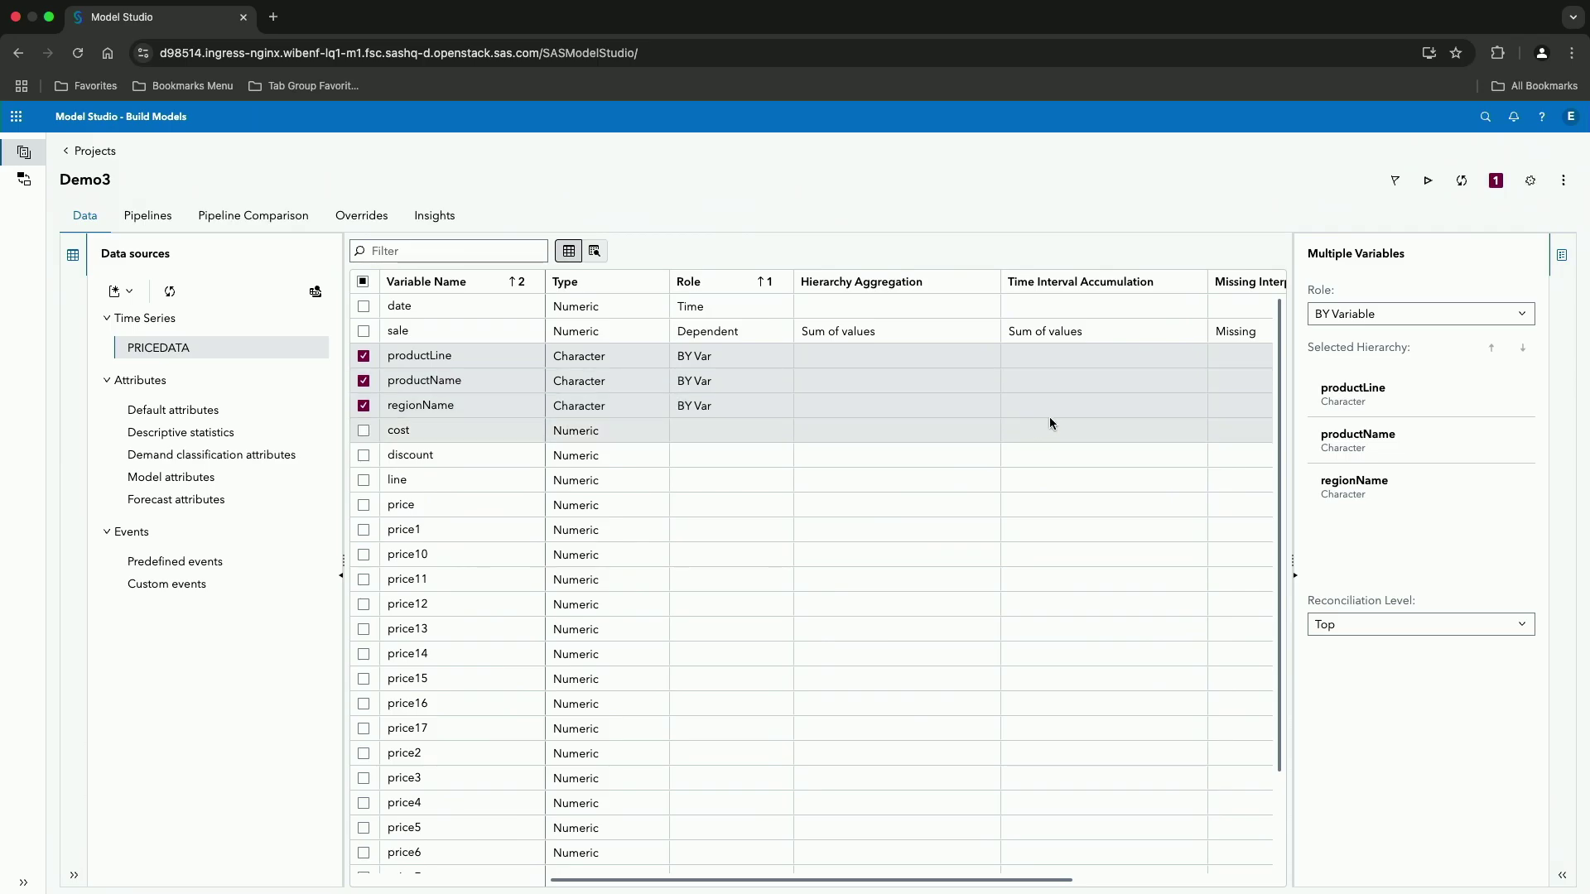
# Step: Set the reconciliation level of the BY variable hierarchy to productLine, and deselect productLine, productName and regionName
pyautogui.click(1402, 625)
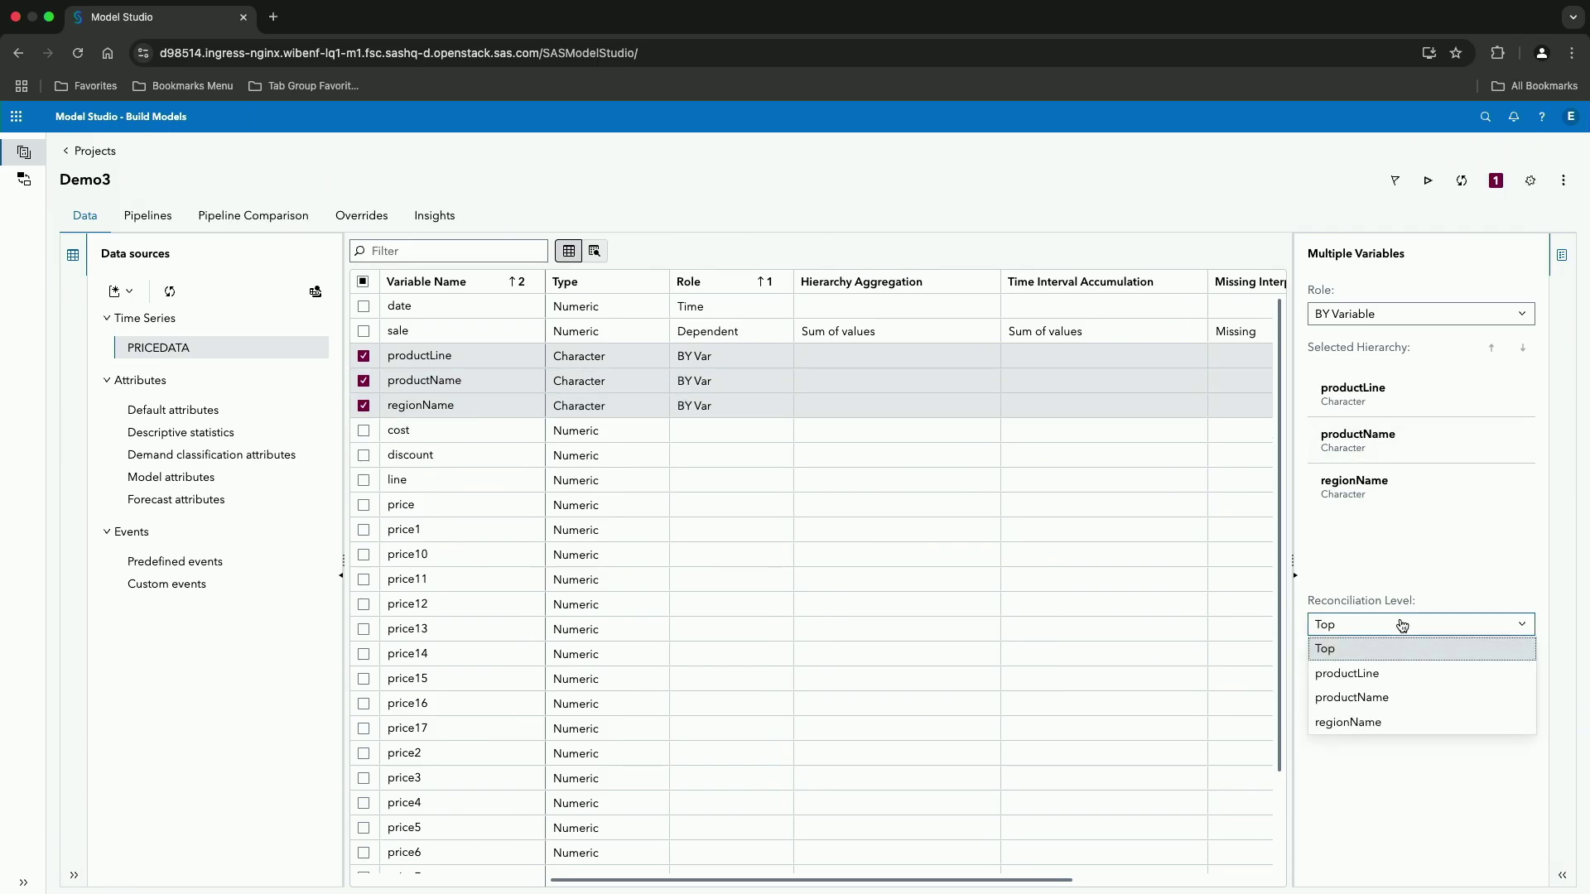
pyautogui.click(1375, 675)
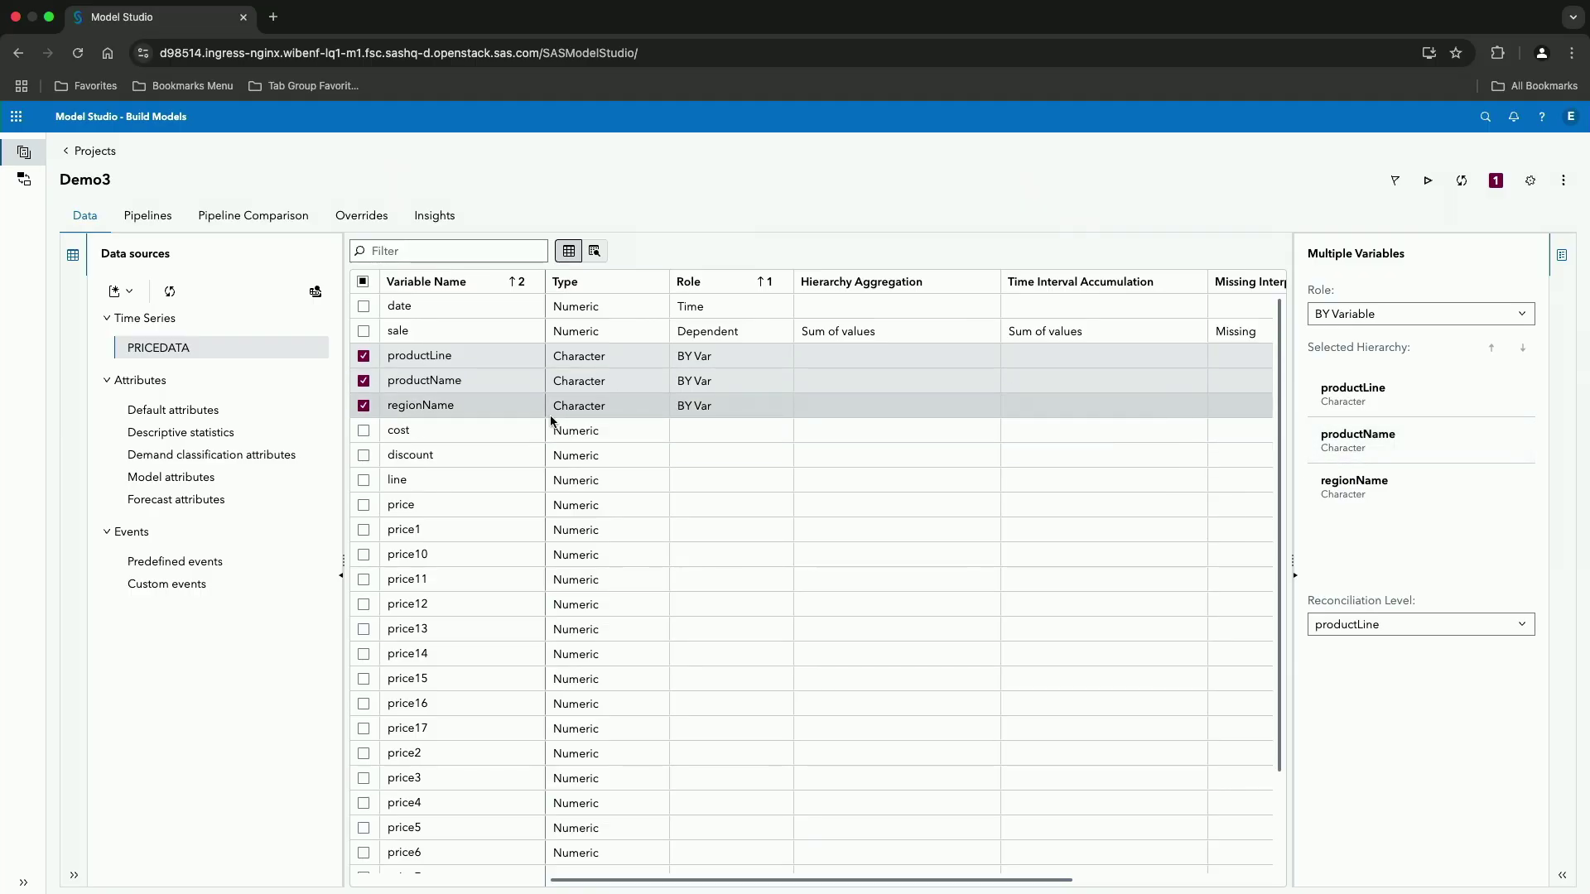
pyautogui.click(363, 356)
pyautogui.click(364, 381)
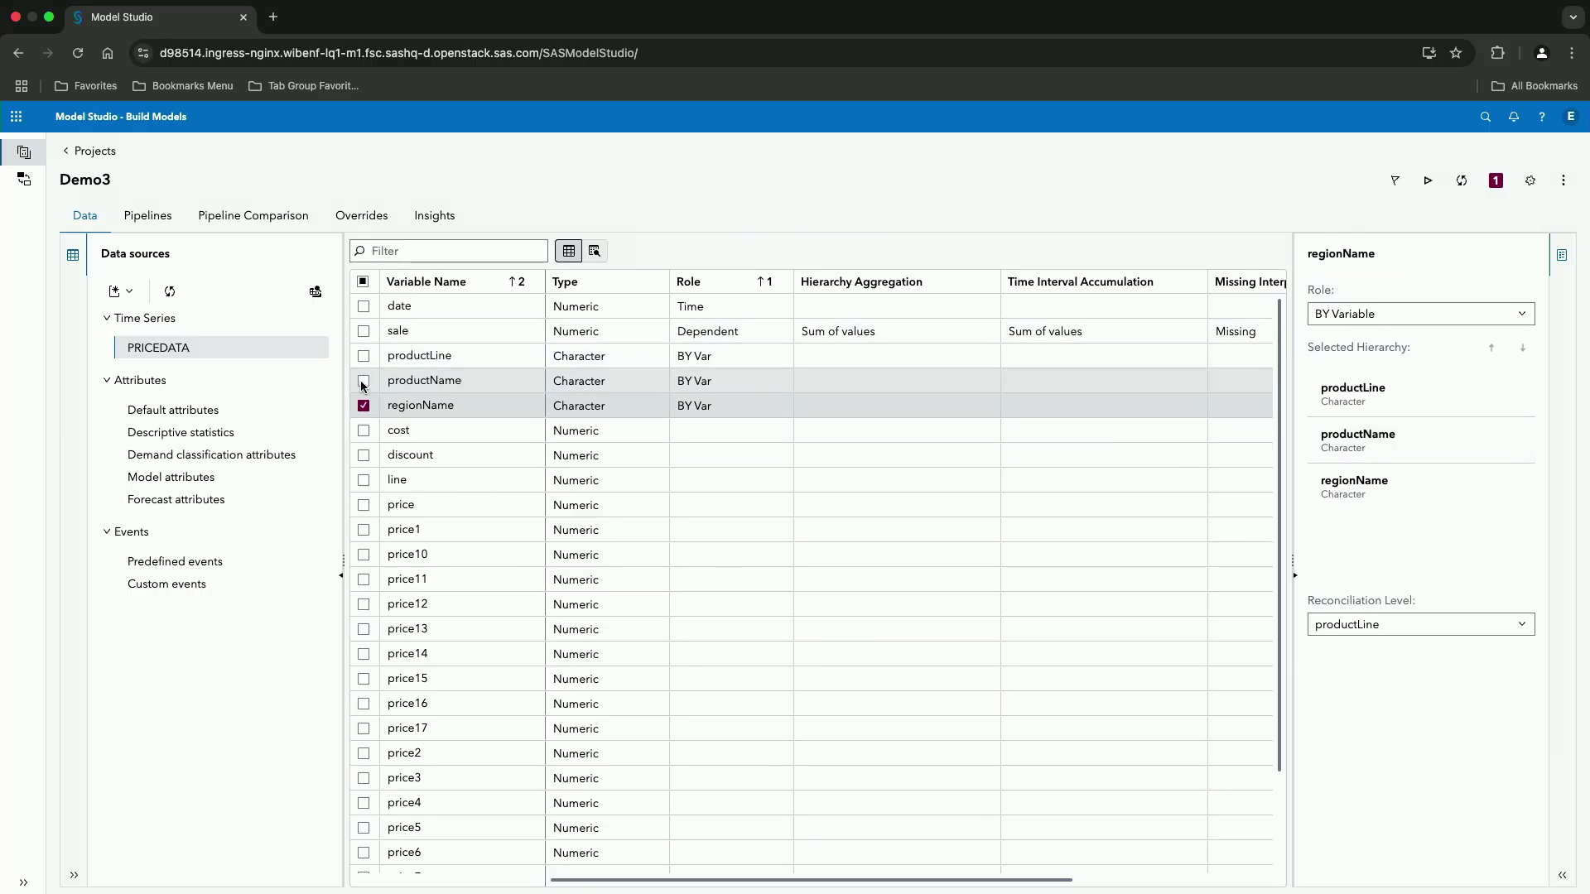
pyautogui.click(364, 405)
# Step: Assign the Independent role to the variables cost, discount, line and price
pyautogui.click(364, 431)
pyautogui.click(364, 455)
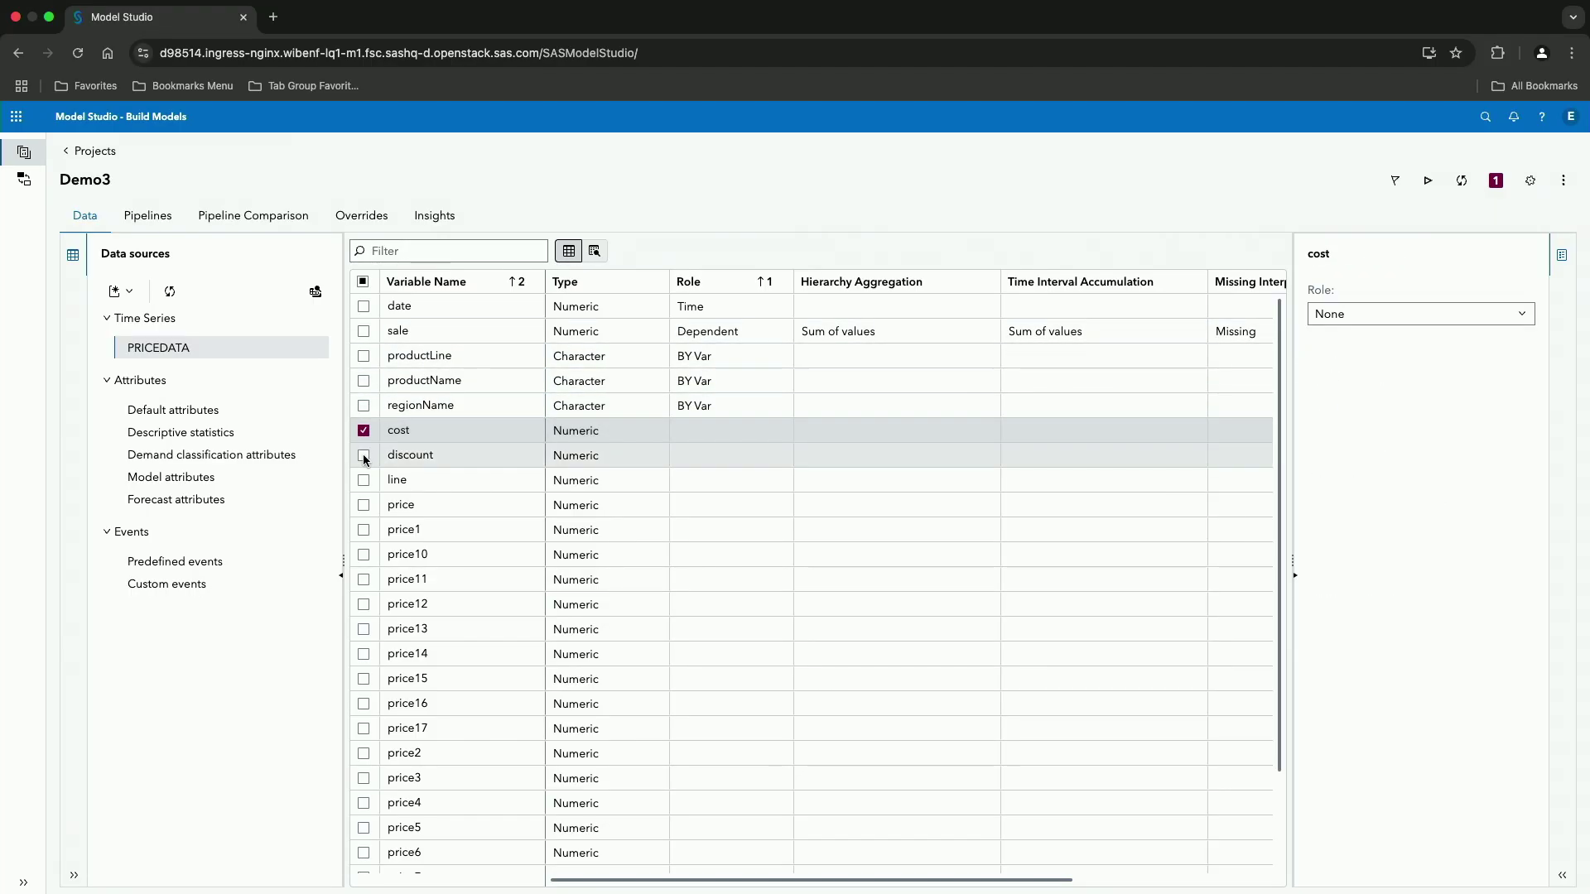
pyautogui.click(363, 480)
pyautogui.click(364, 505)
pyautogui.click(1329, 323)
pyautogui.click(1326, 413)
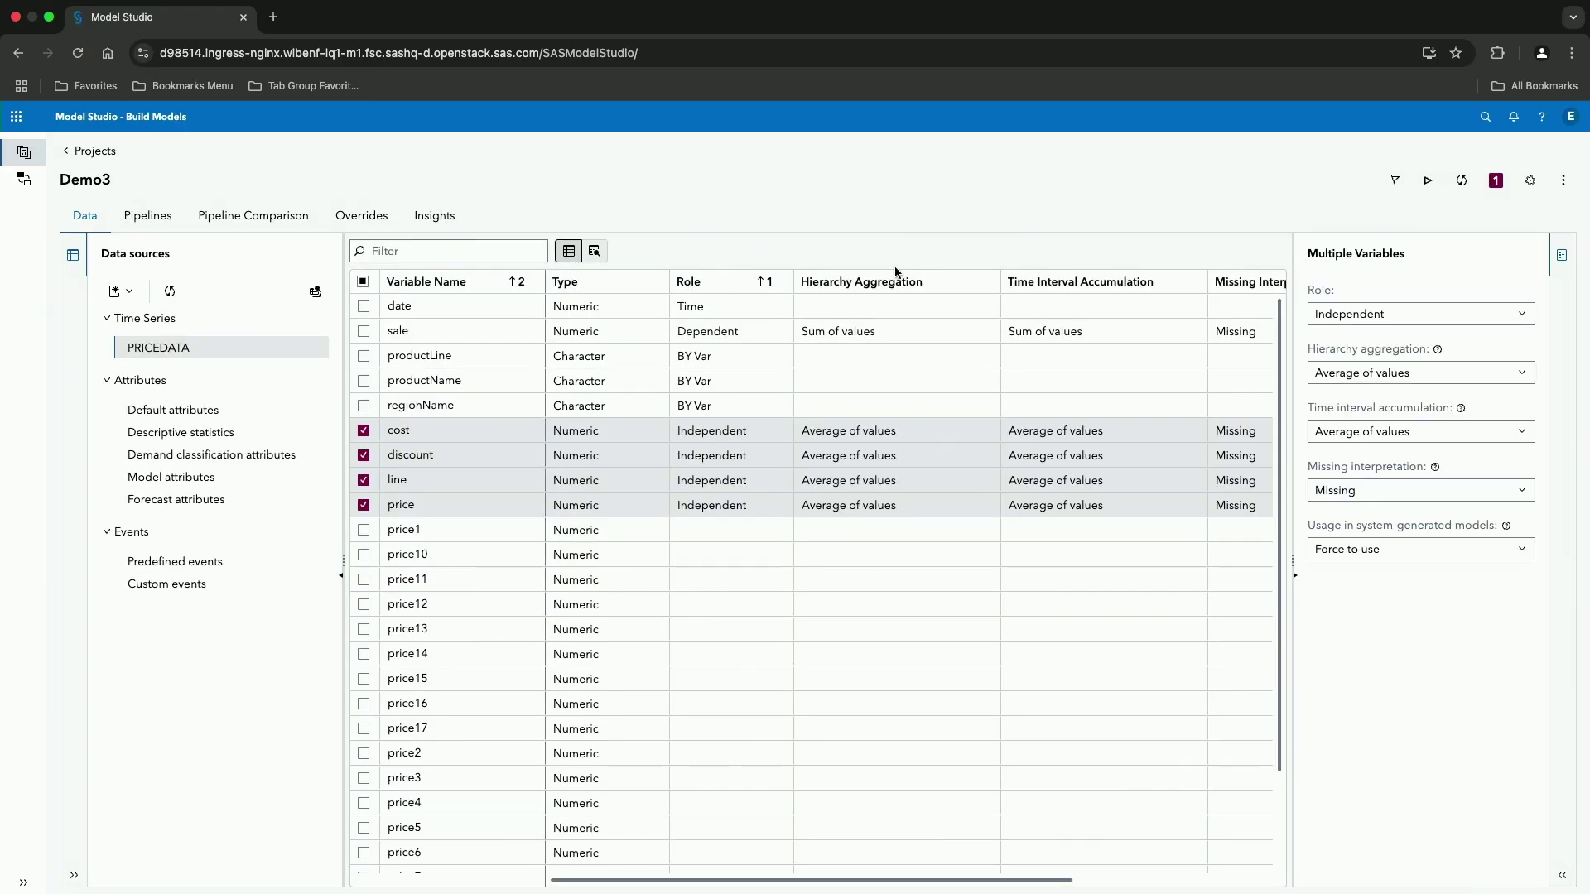
# Step: Add a Naive Model node and a Non-seasonal Model node as children of the Data node in Pipeline 1
pyautogui.click(159, 217)
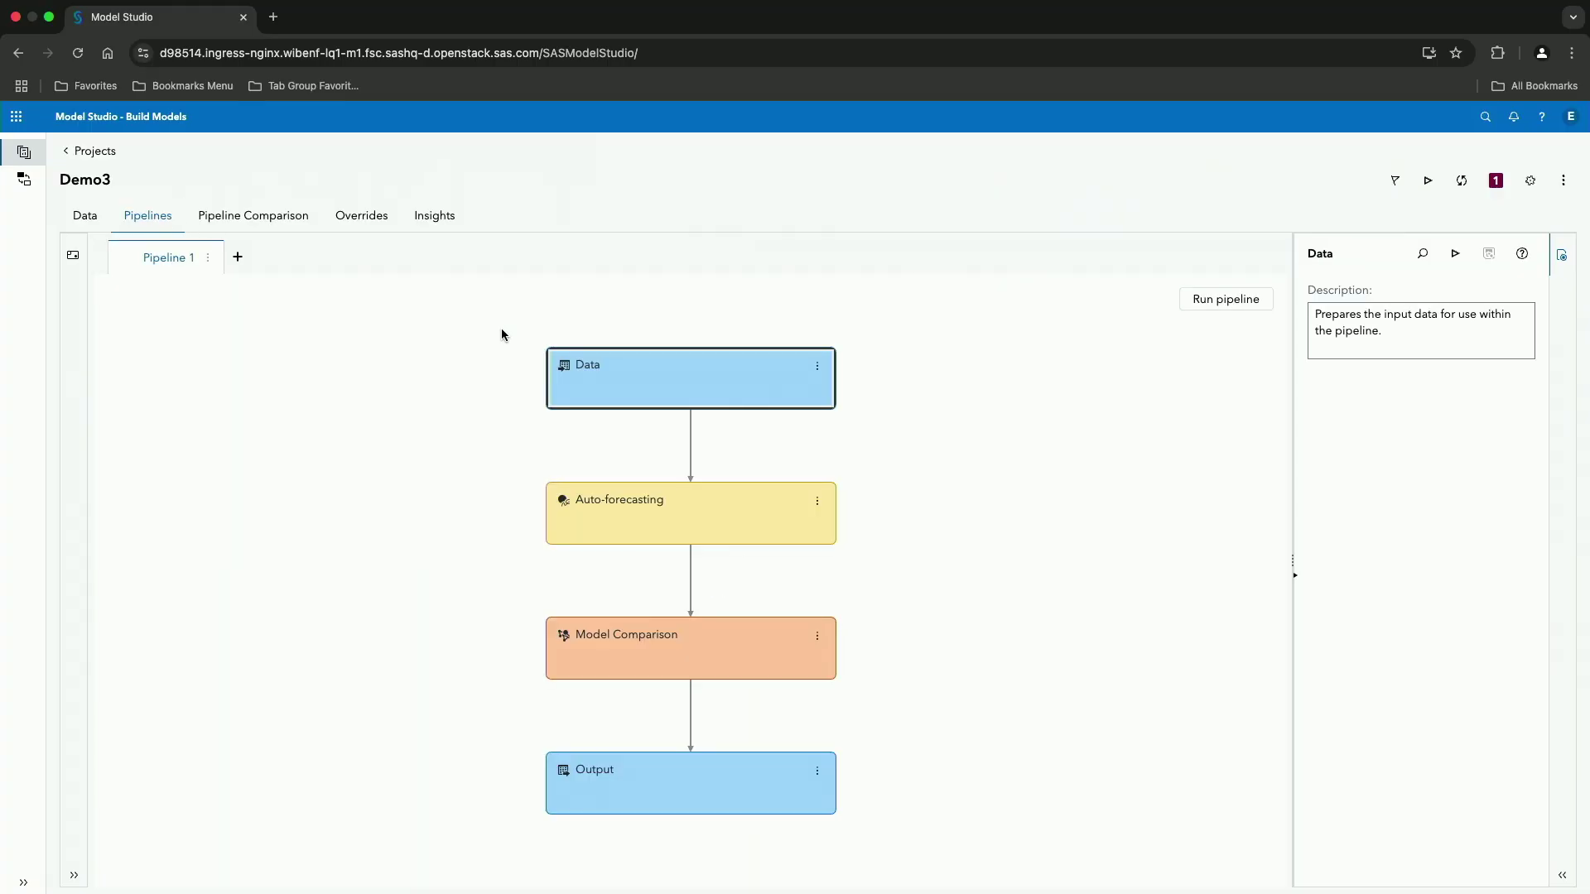
pyautogui.rightClick(627, 376)
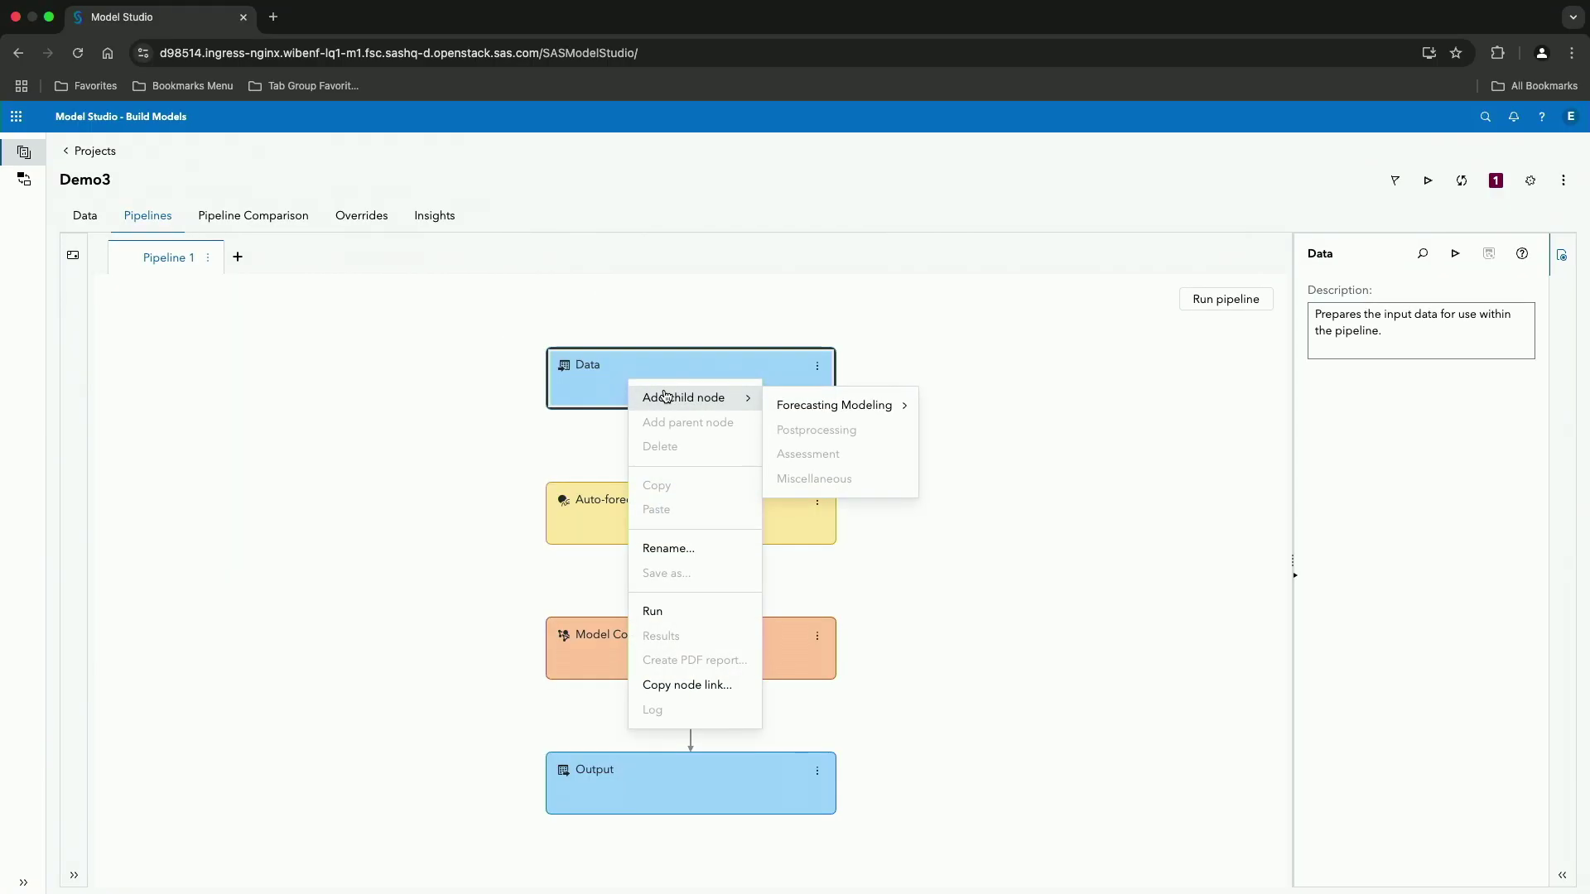
pyautogui.moveTo(781, 408)
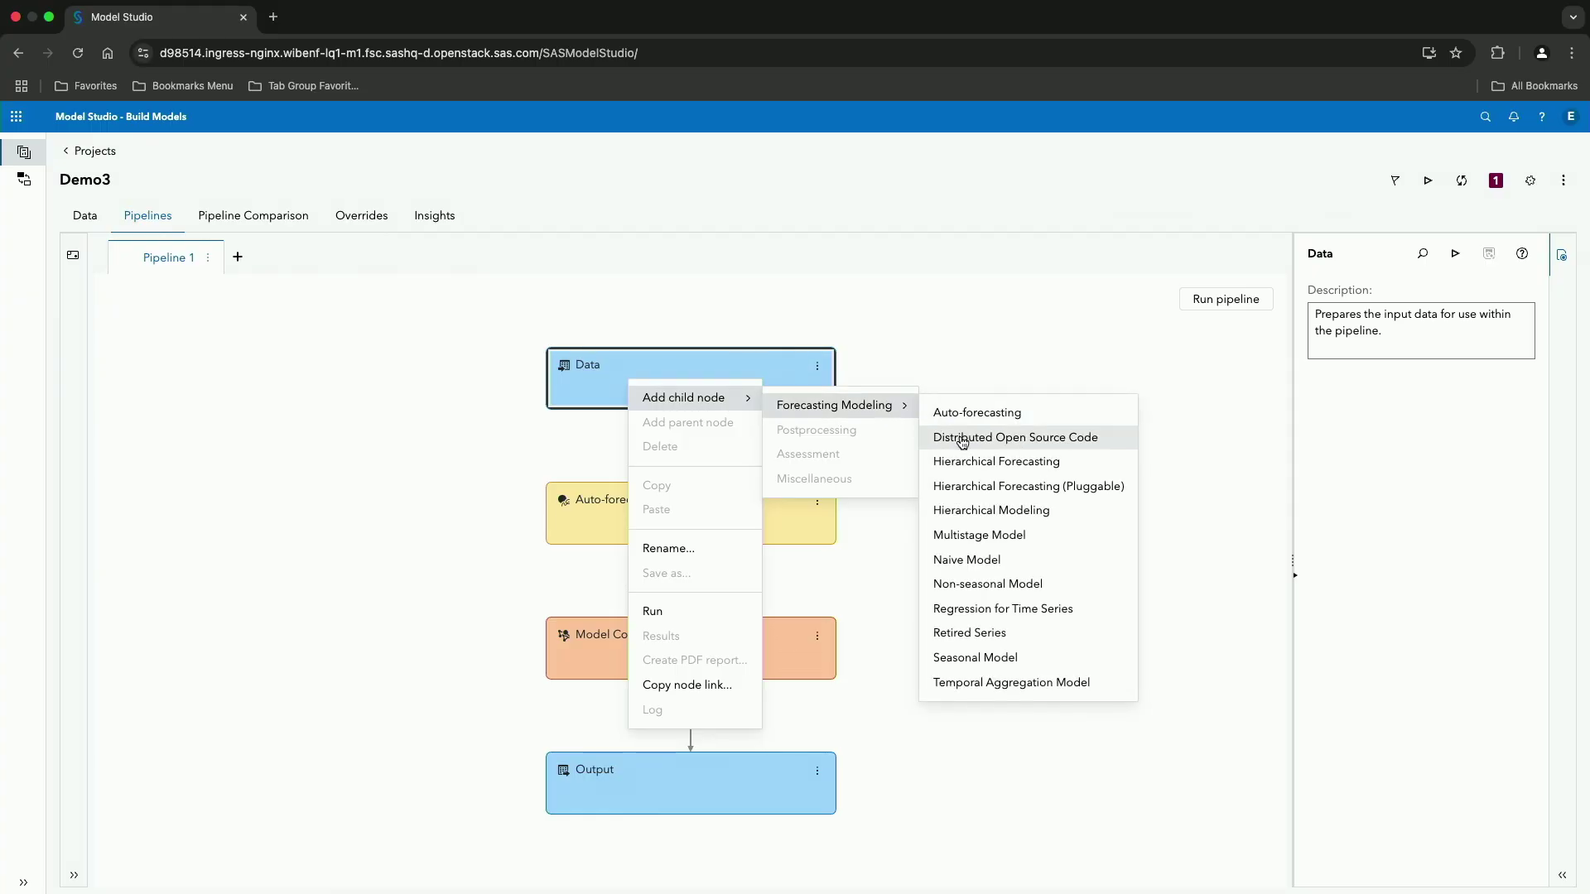
pyautogui.click(967, 561)
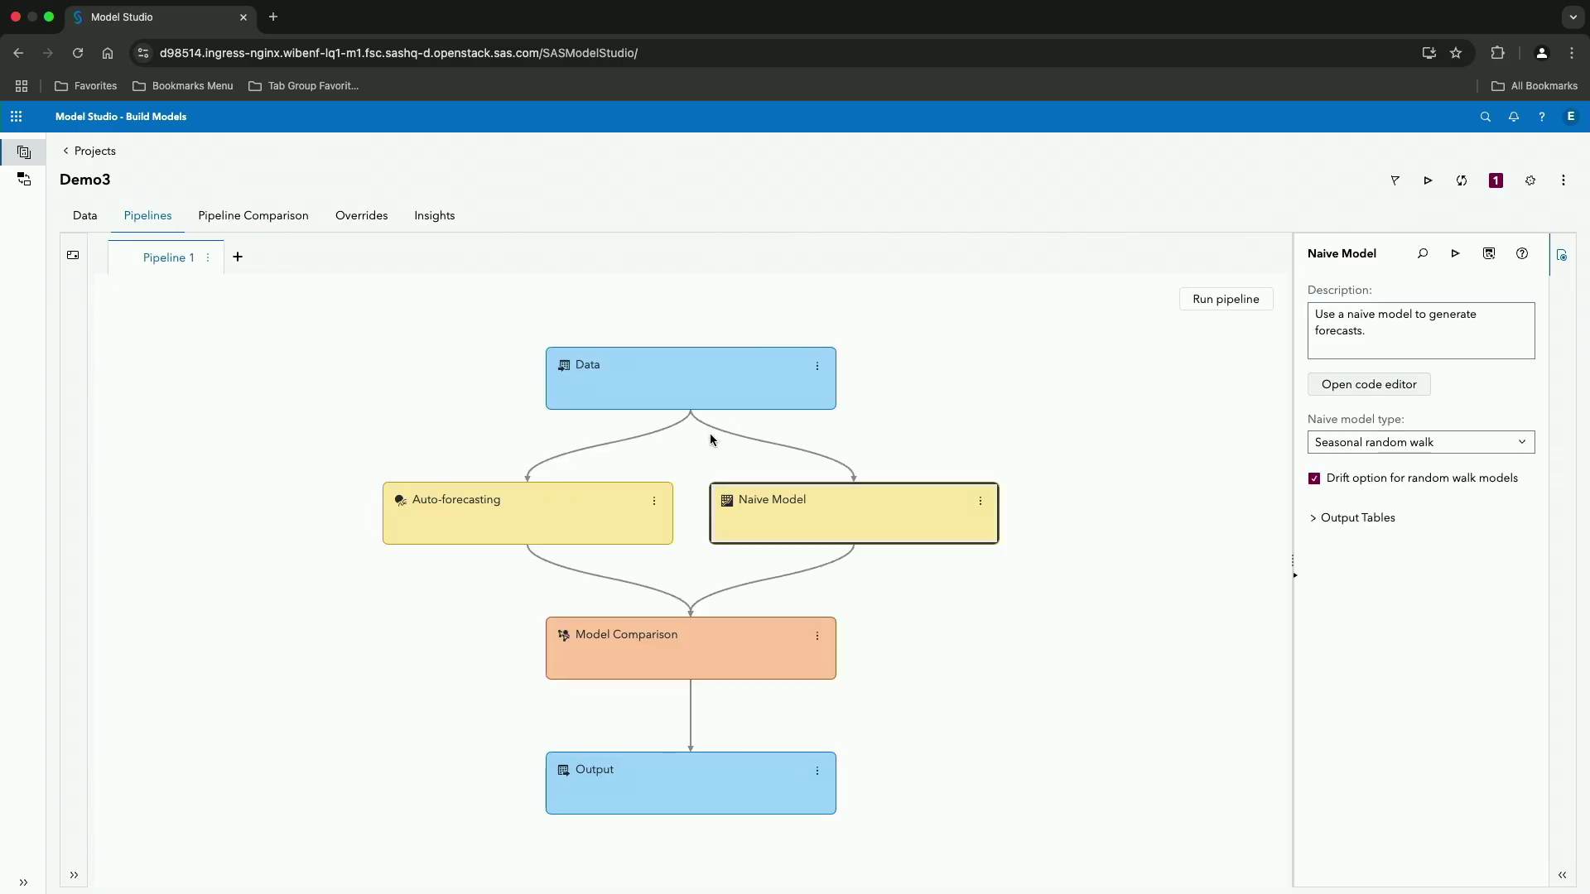
pyautogui.rightClick(736, 380)
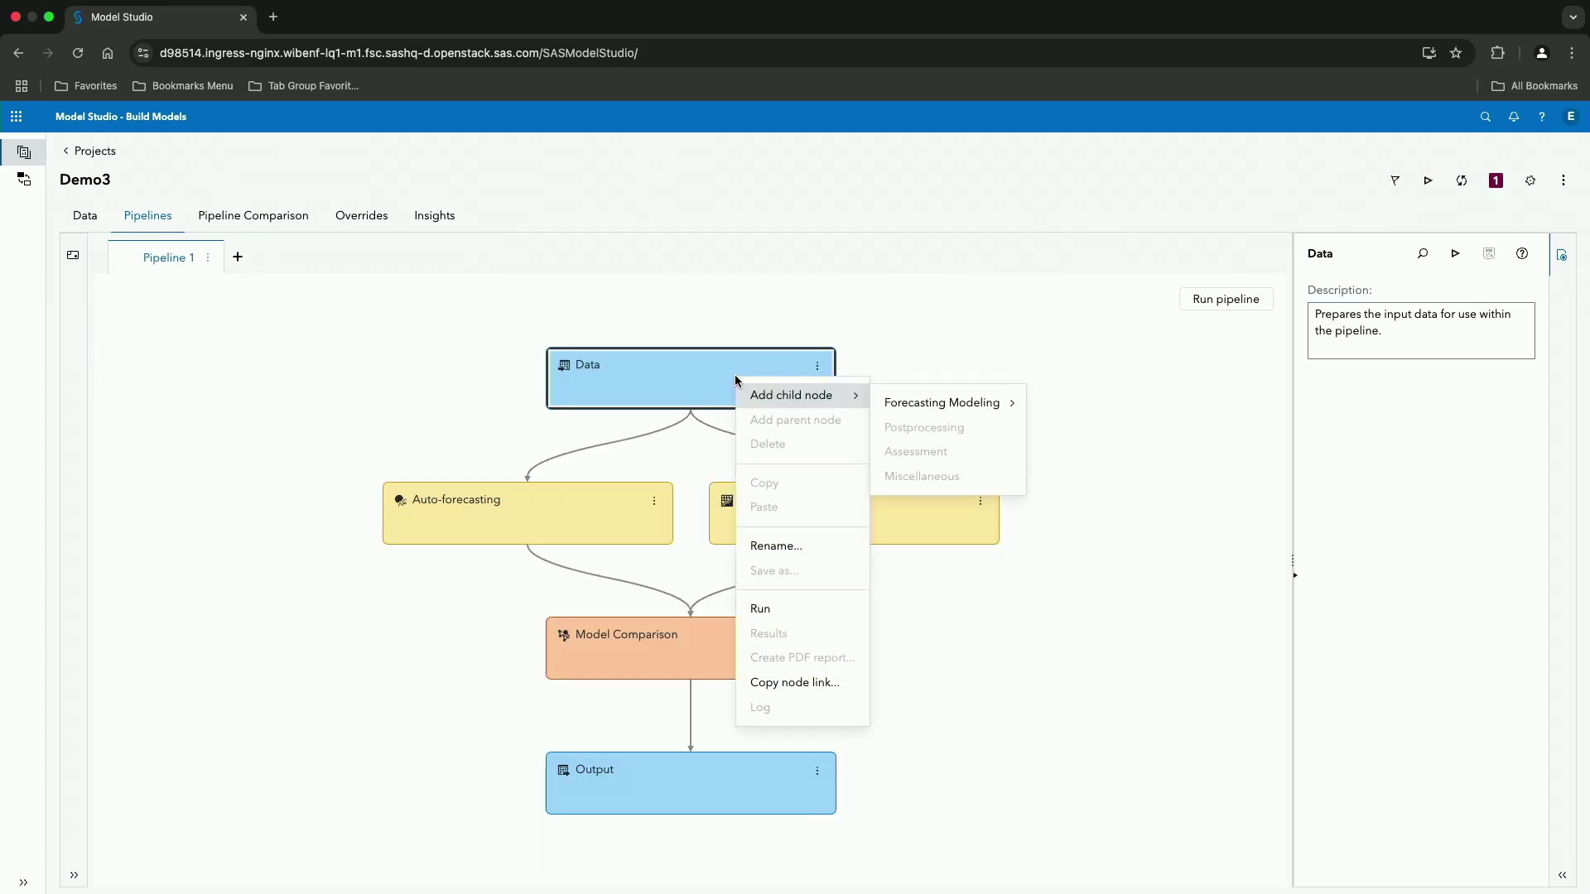
pyautogui.moveTo(903, 411)
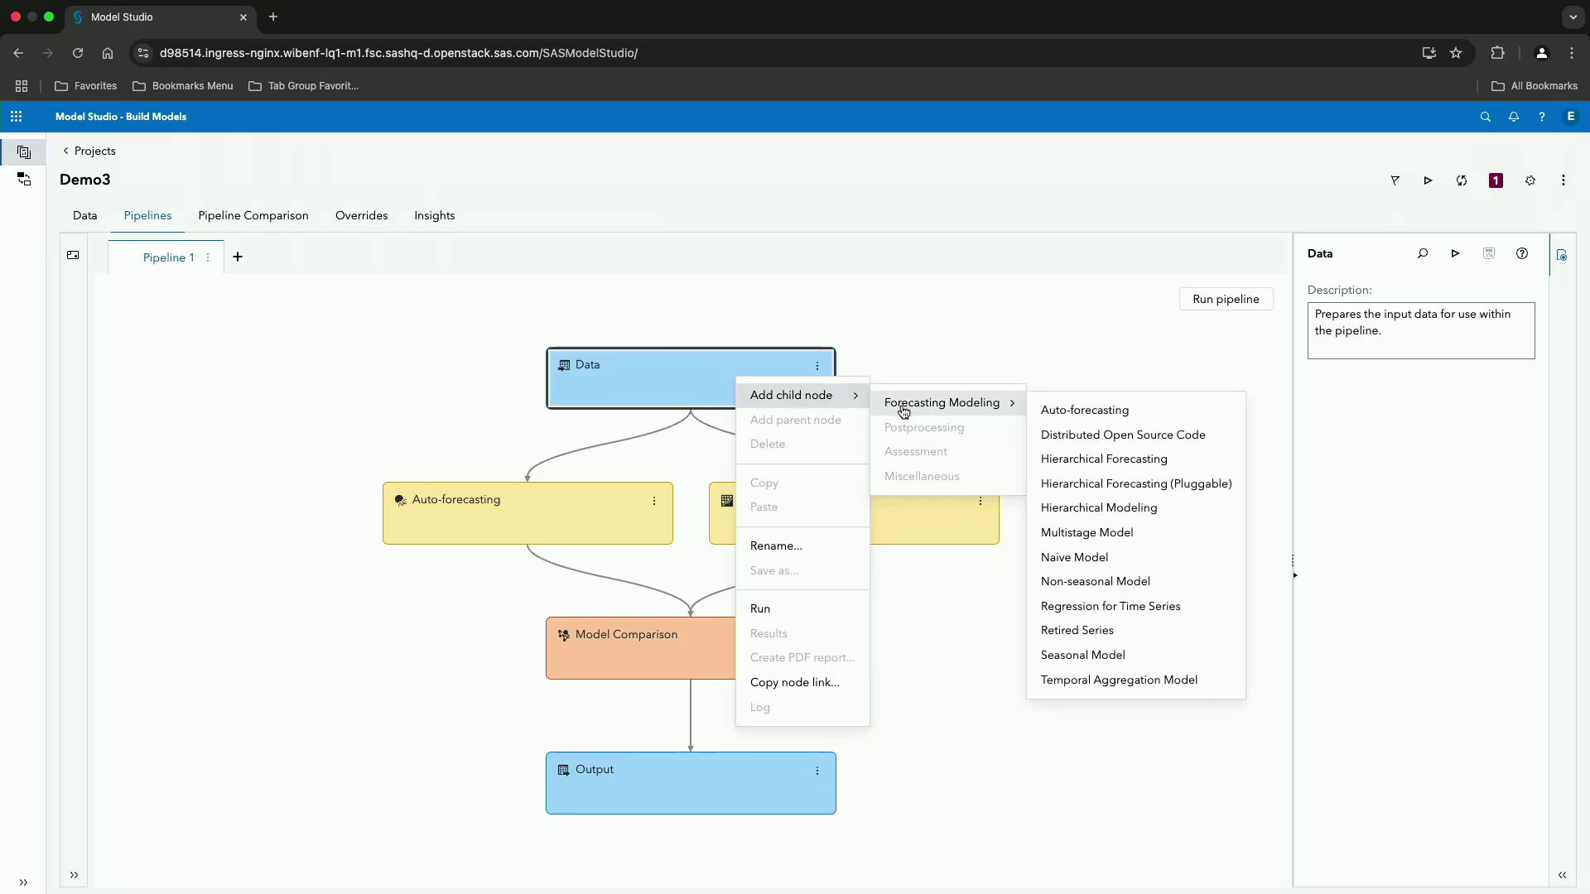
pyautogui.click(1081, 583)
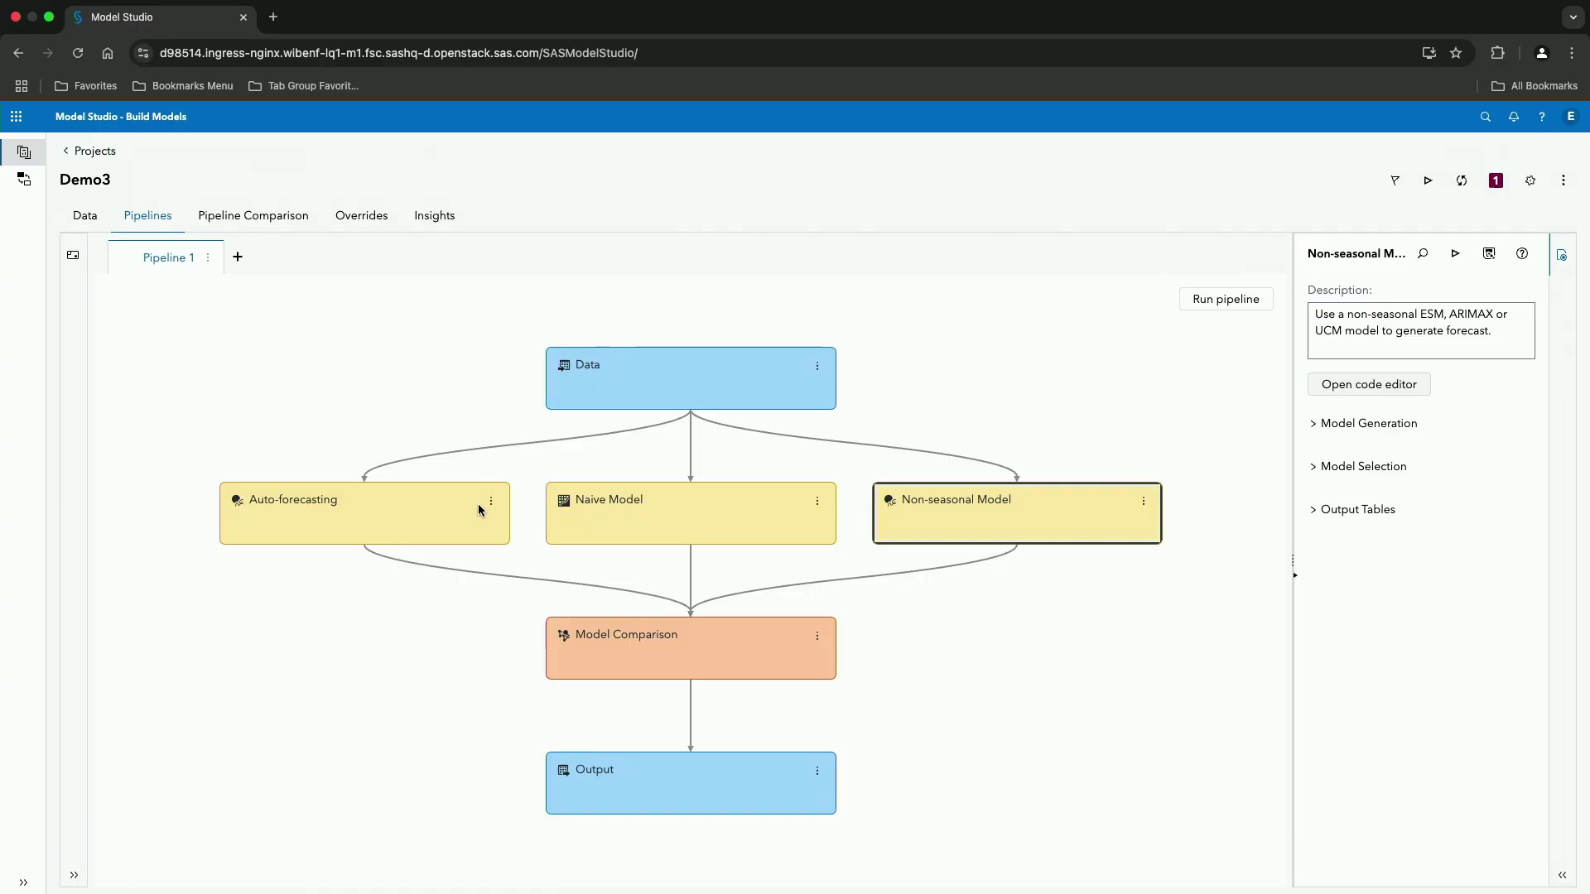
# Step: Add an Interactive Modeling postprocessing node as a child of the Auto-forecasting node
pyautogui.moveTo(443, 528)
pyautogui.rightClick(468, 517)
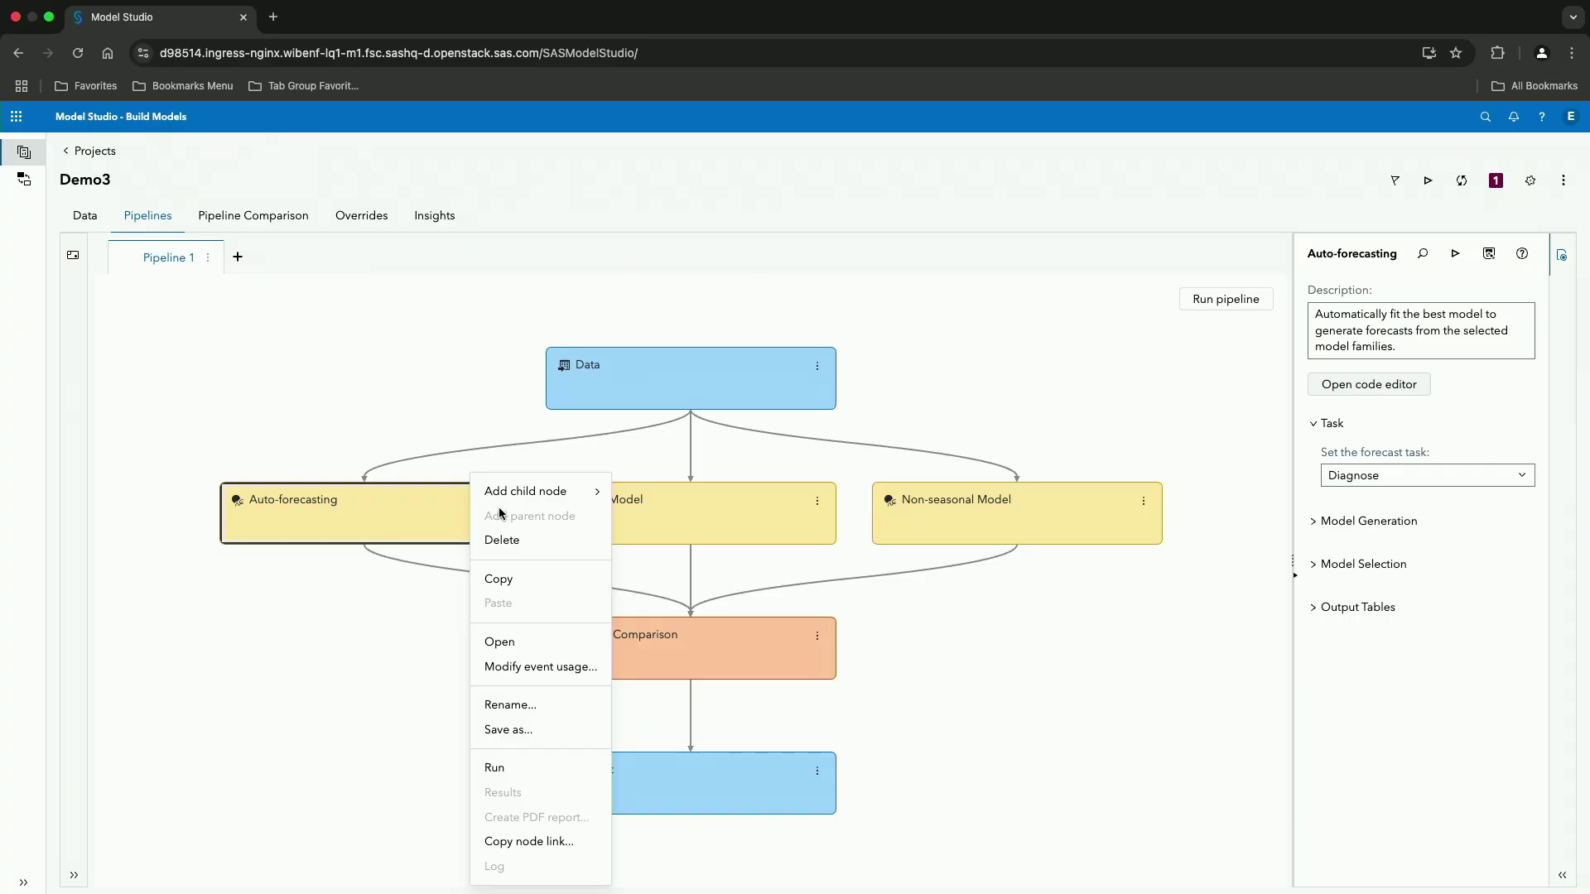
pyautogui.moveTo(544, 502)
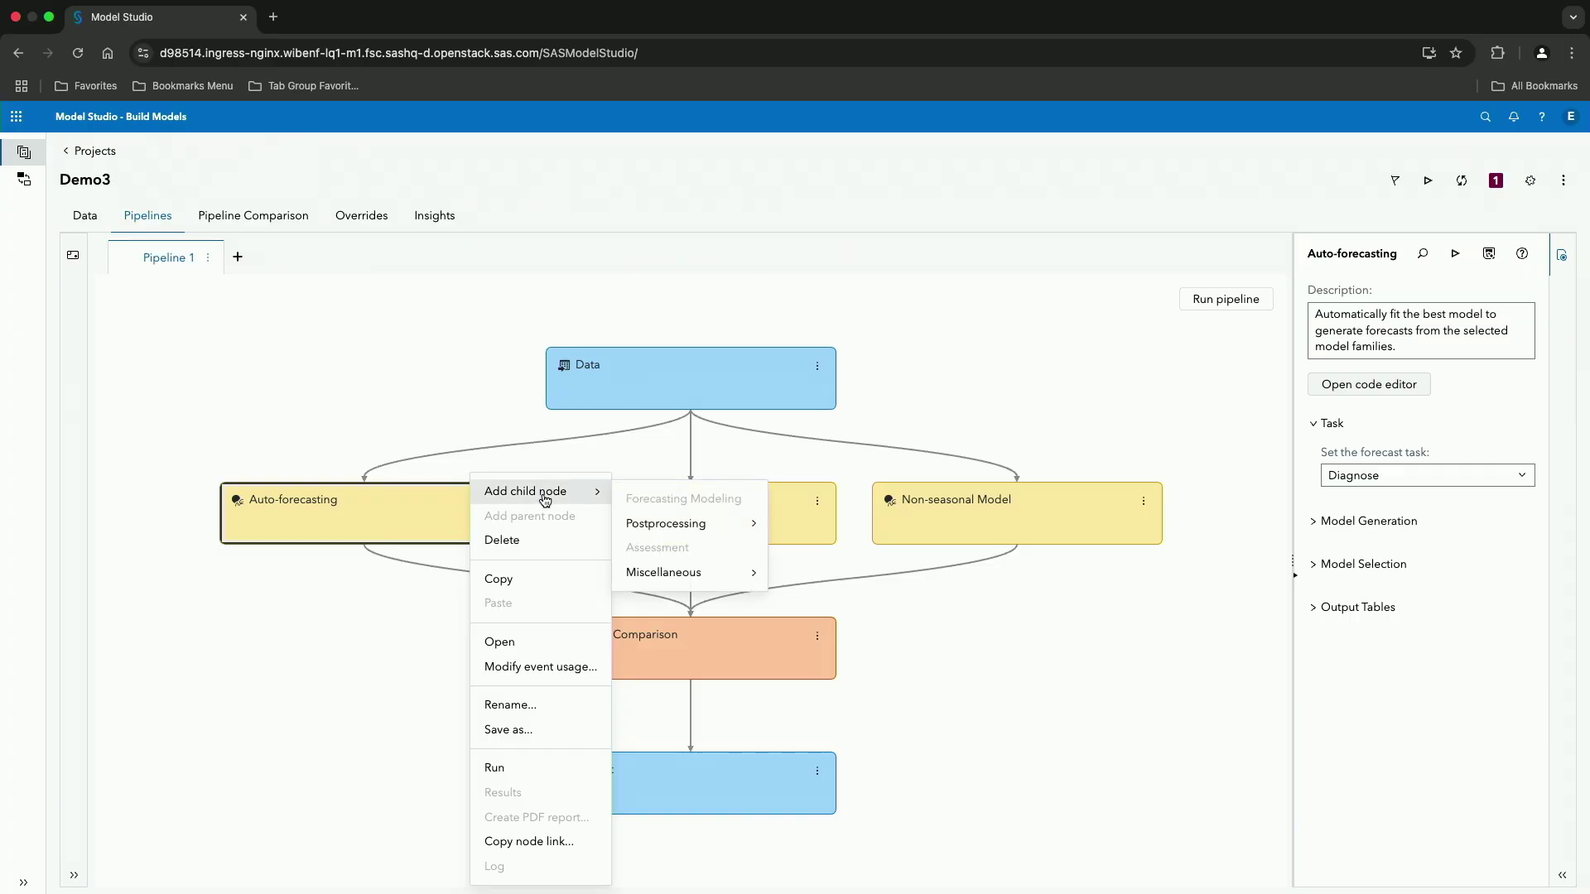
pyautogui.moveTo(639, 523)
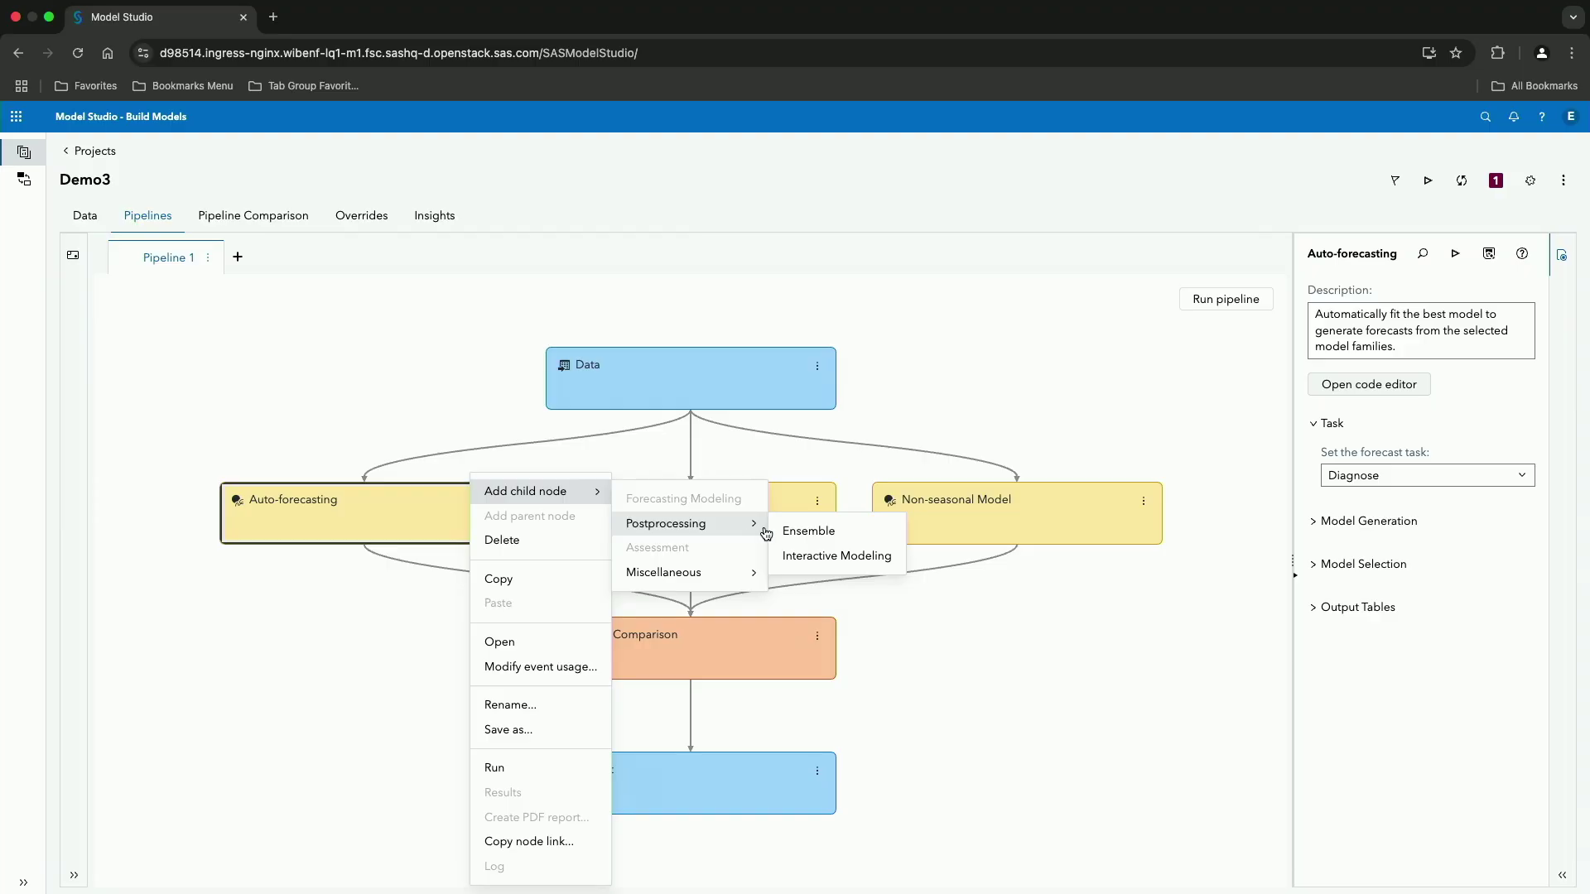
pyautogui.click(808, 555)
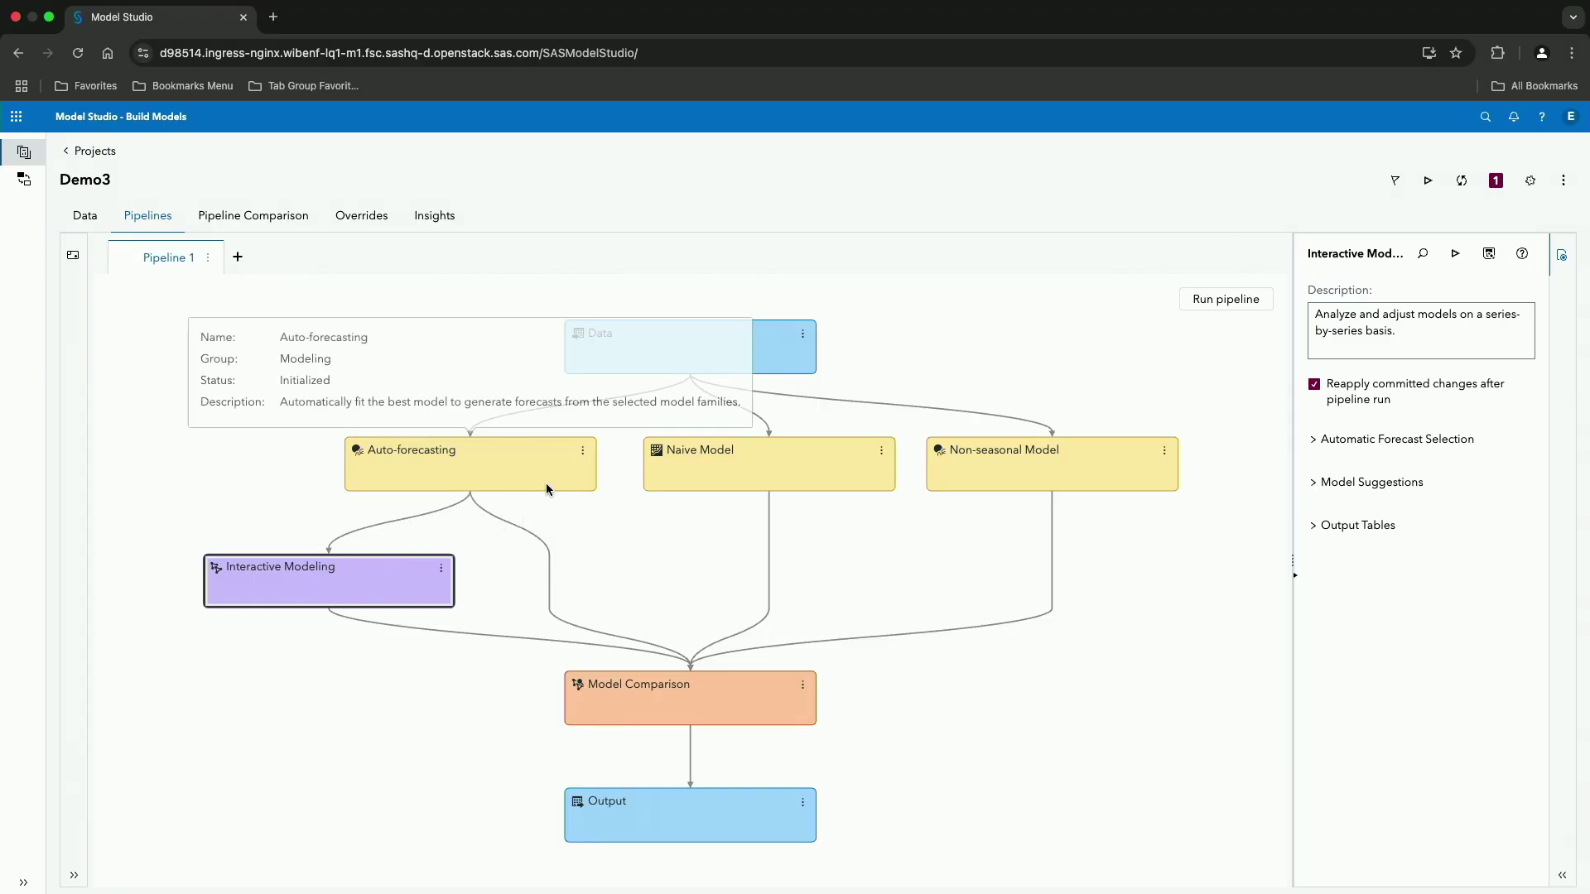
# Step: Add the Naive Model and the Non-seasonal Model as inputs to the Interactive Modeling node
pyautogui.rightClick(419, 570)
pyautogui.moveTo(469, 640)
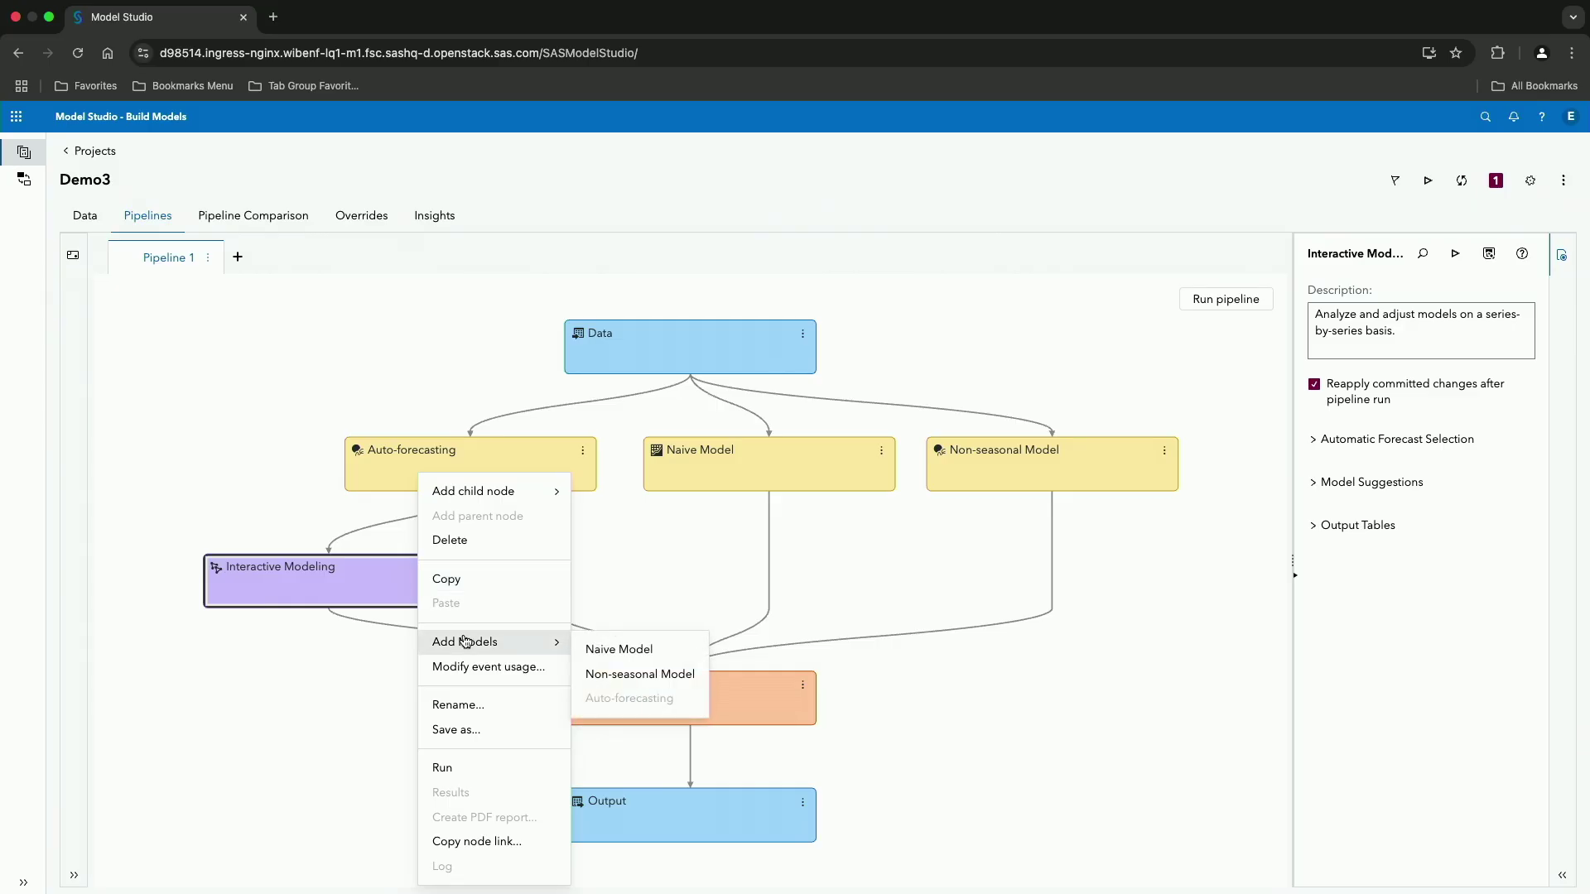
pyautogui.click(593, 649)
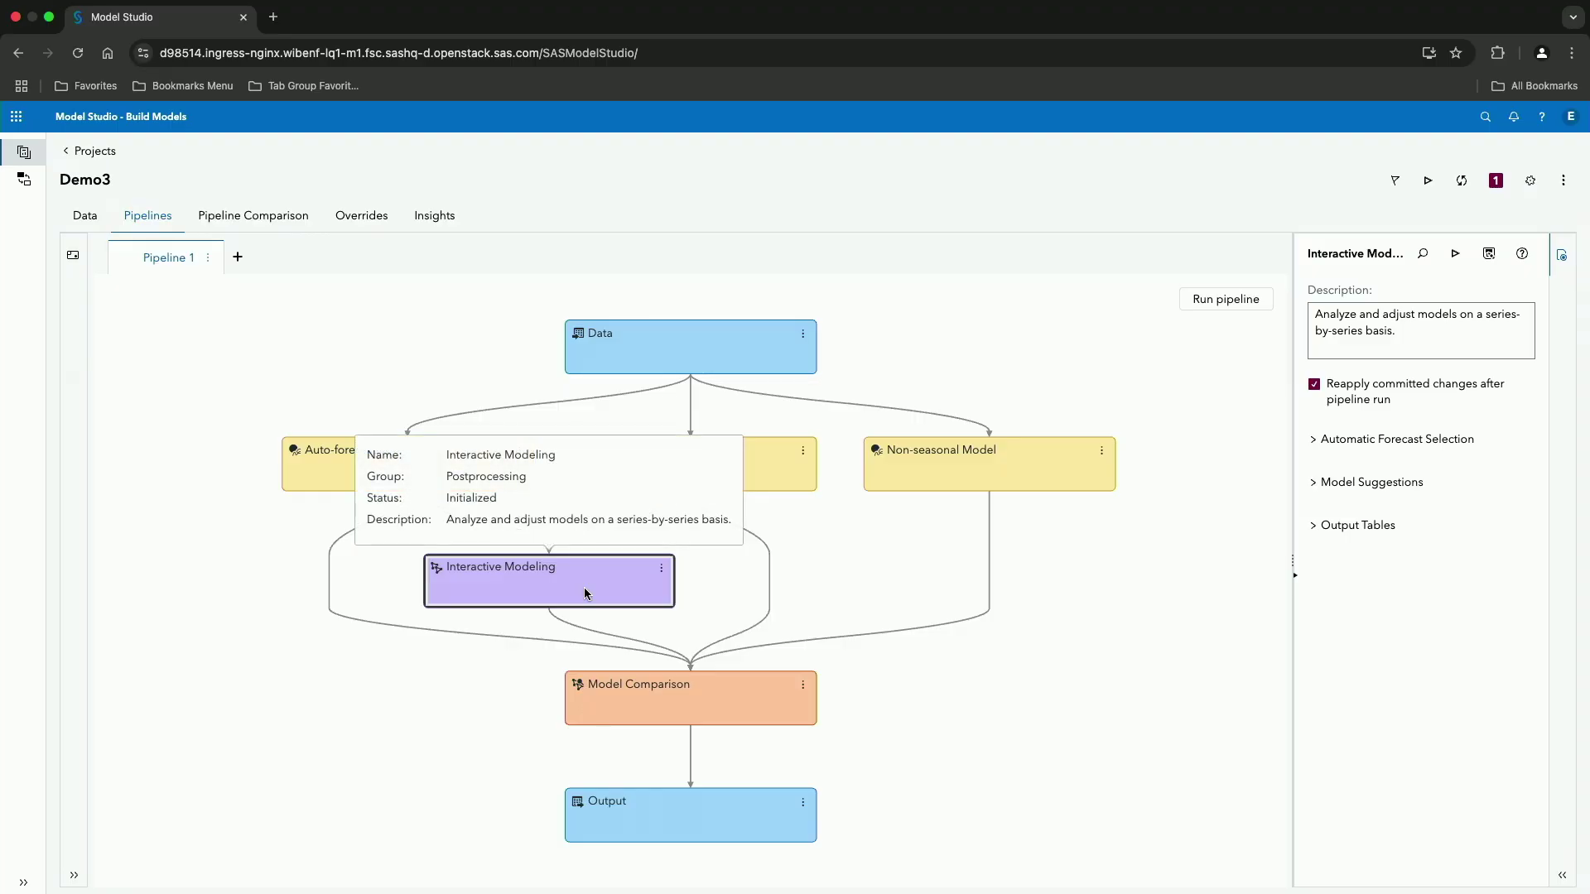
pyautogui.rightClick(583, 590)
pyautogui.moveTo(630, 616)
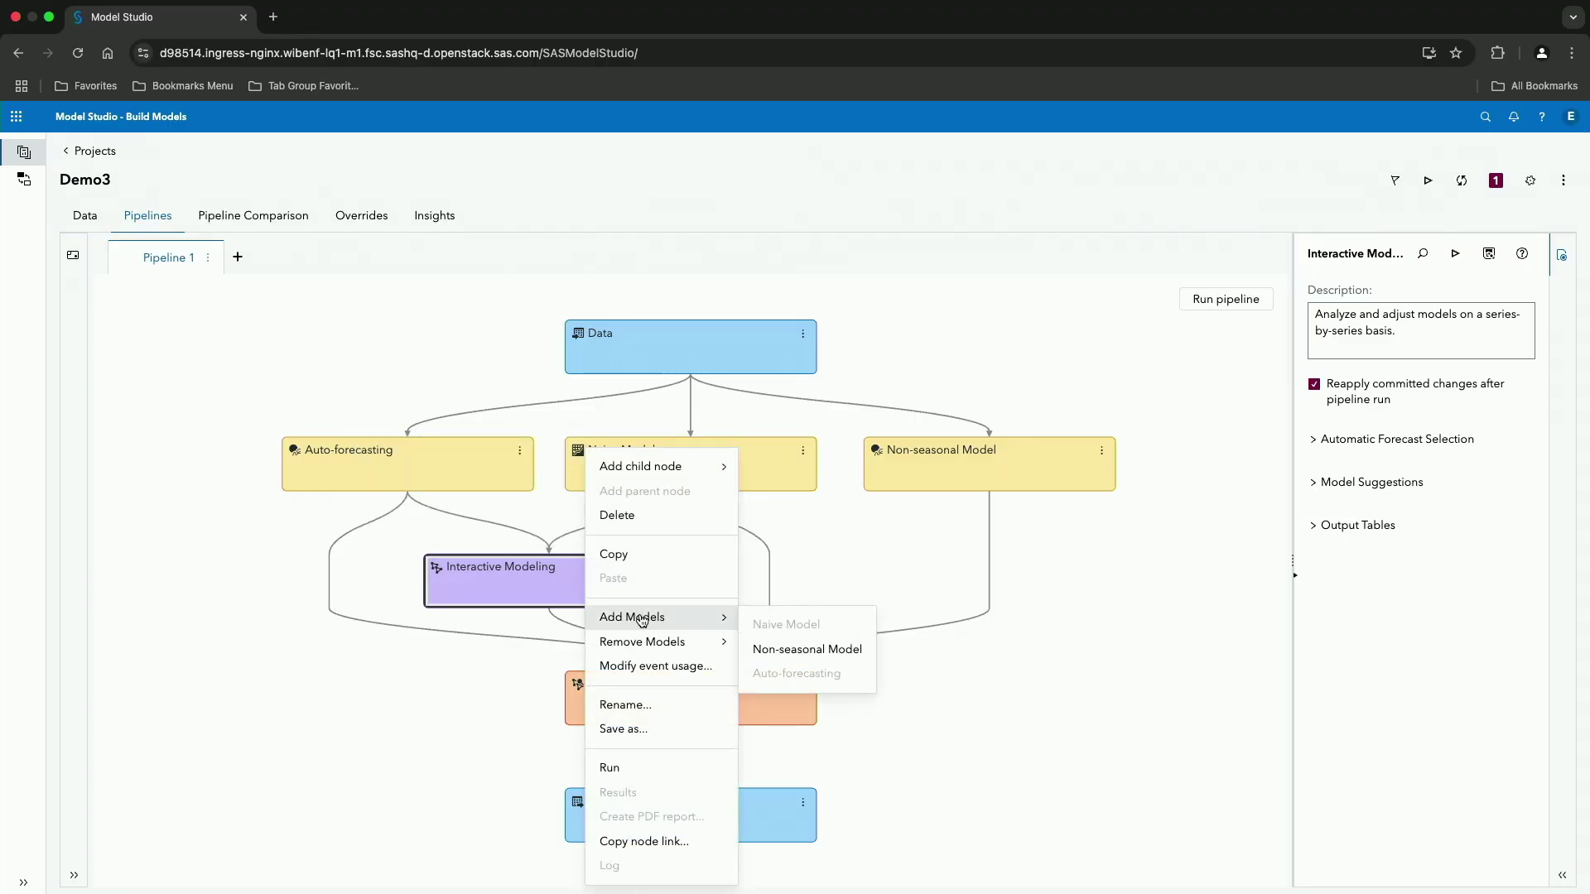
pyautogui.click(764, 648)
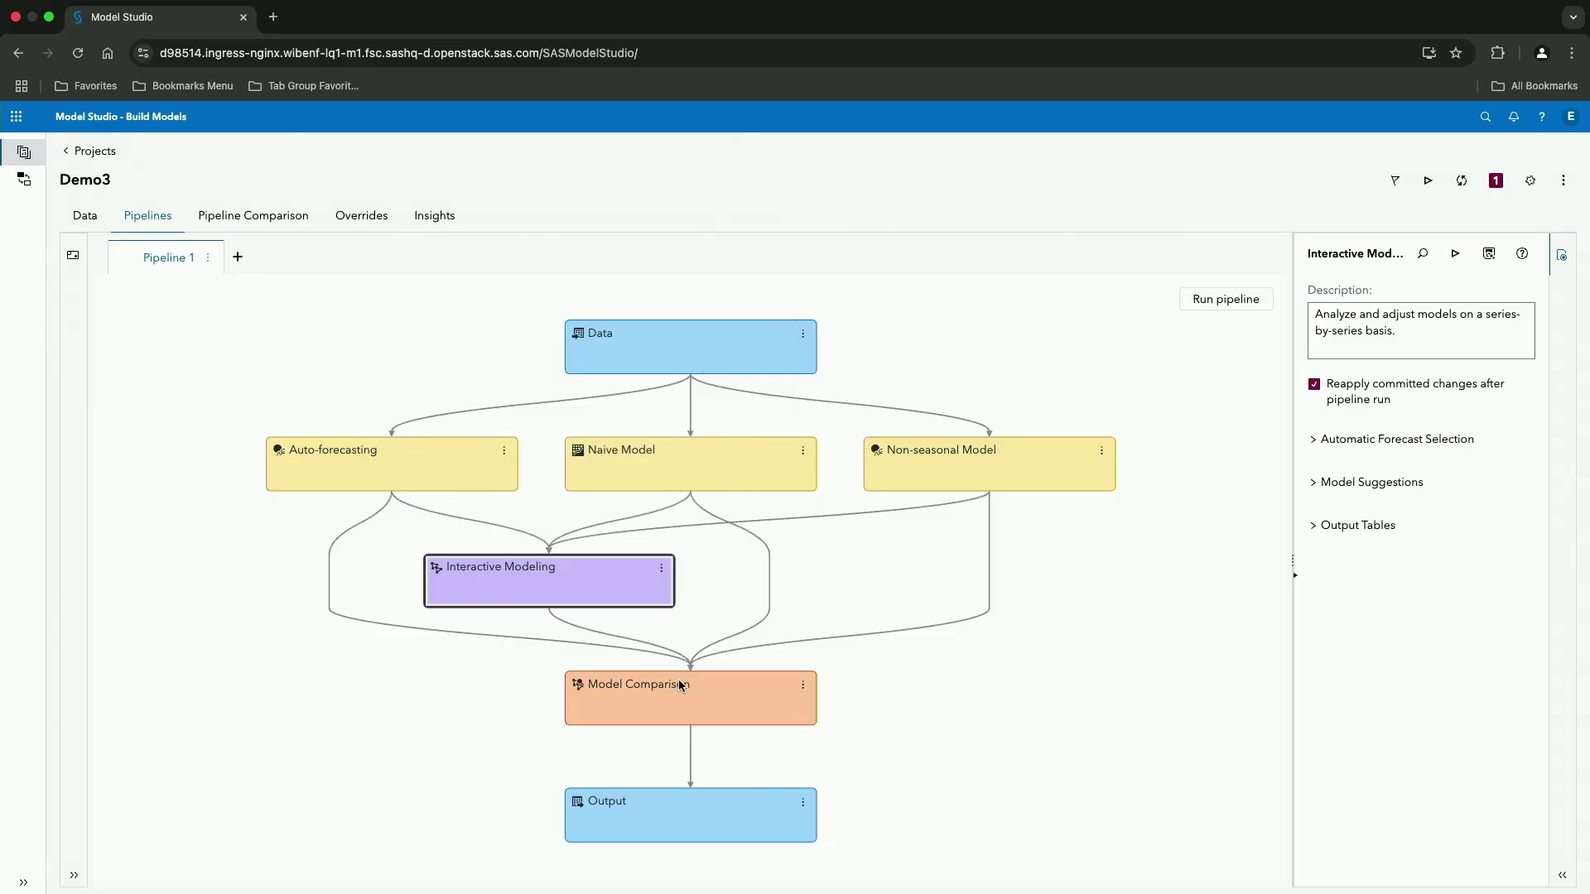
# Step: Leave the current project and open Pipeline 1 of the Demo2 project
pyautogui.moveTo(698, 711)
pyautogui.moveTo(627, 459)
pyautogui.click(94, 151)
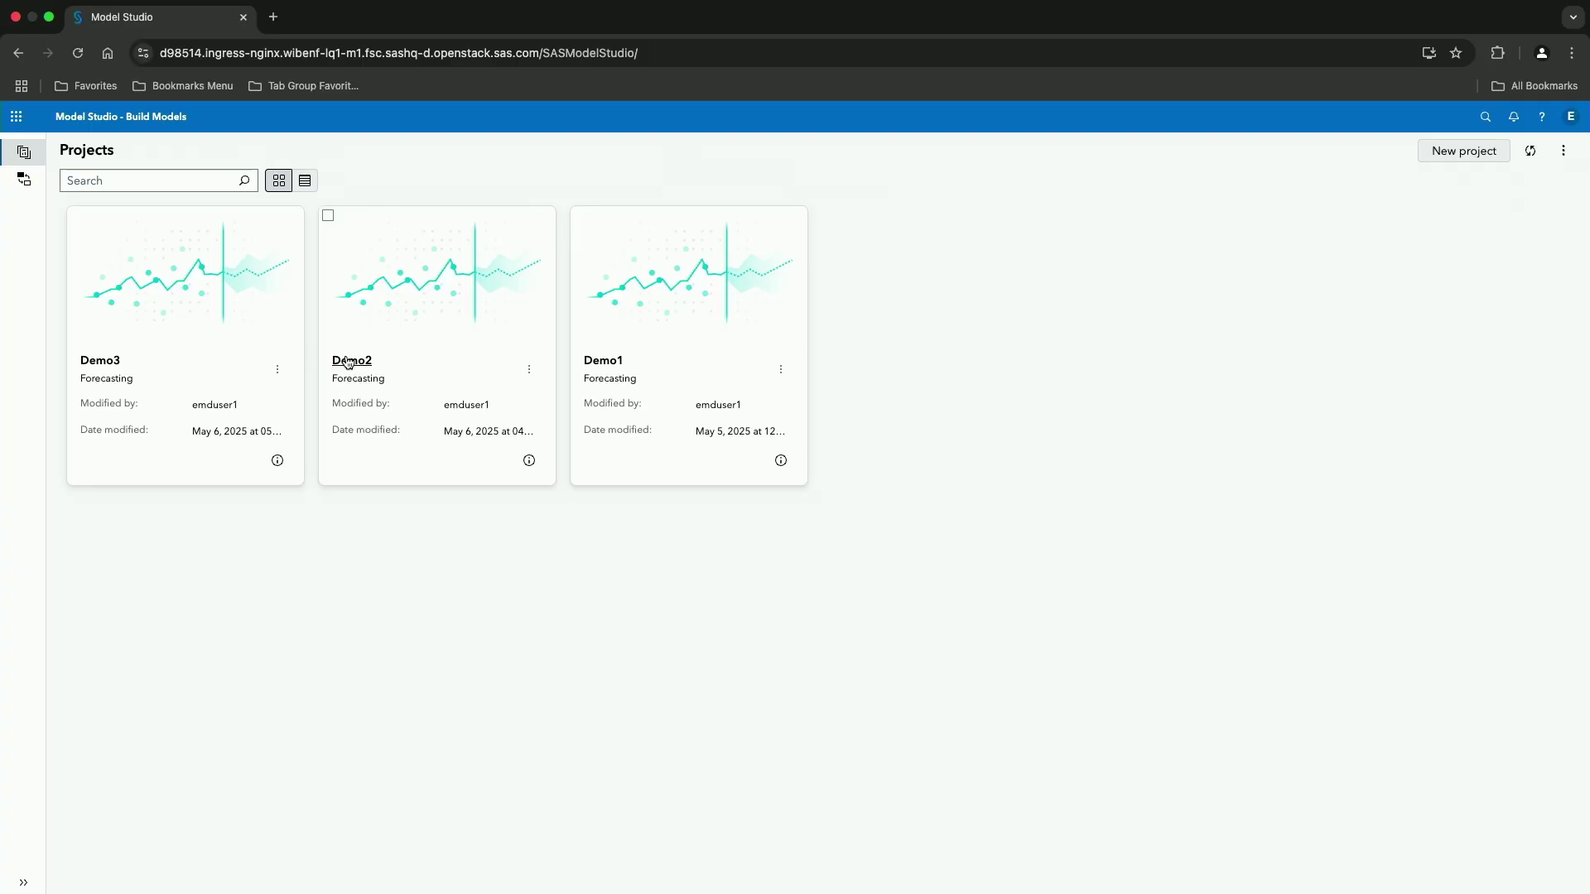
pyautogui.click(346, 359)
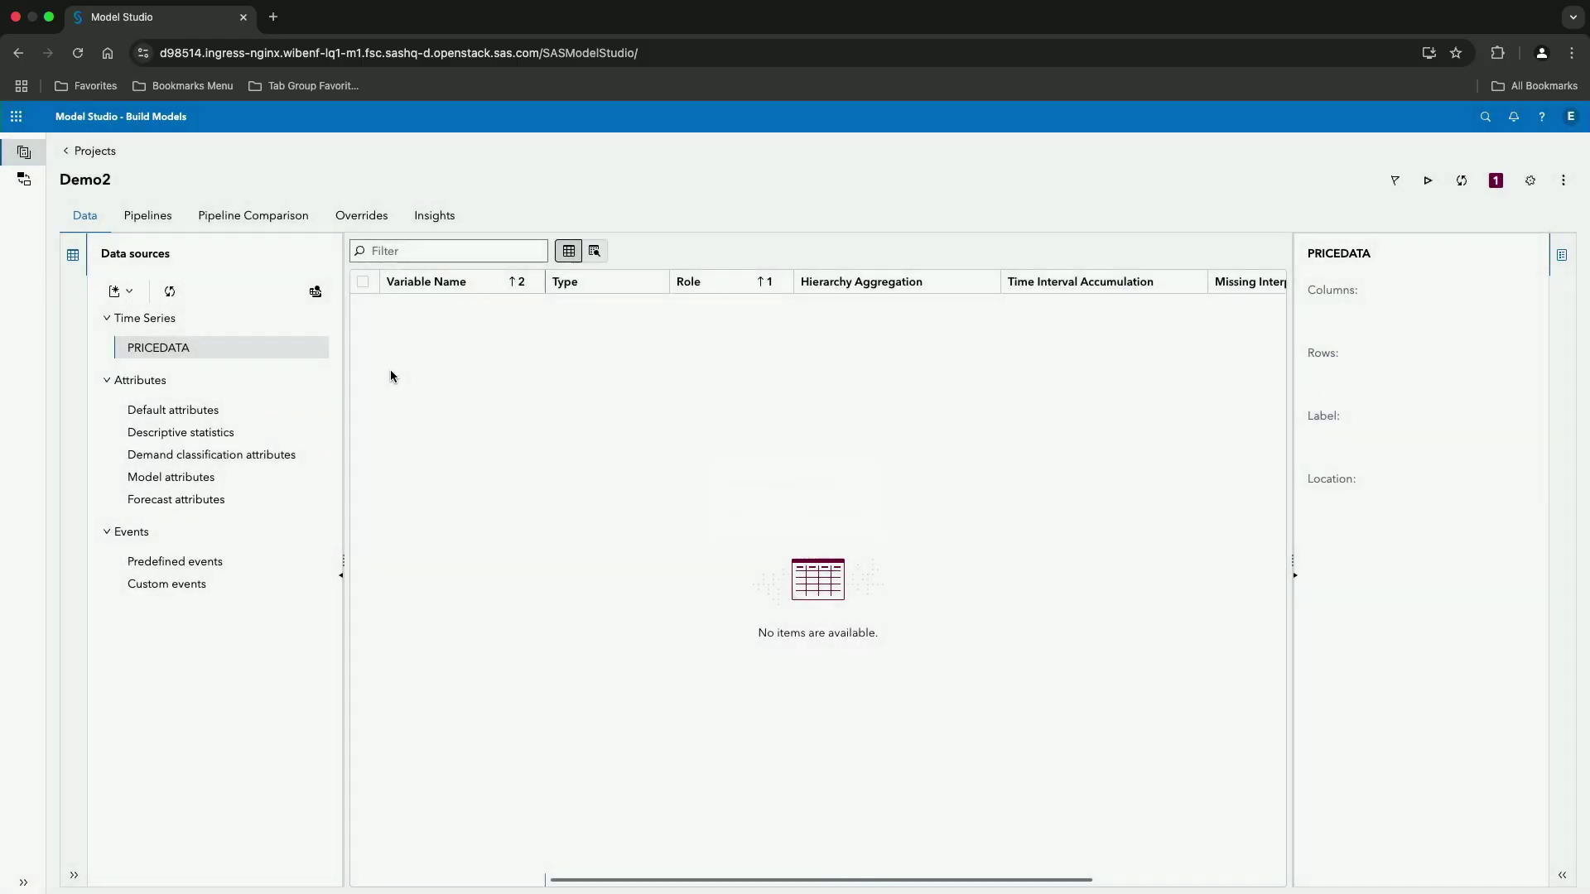
pyautogui.click(149, 217)
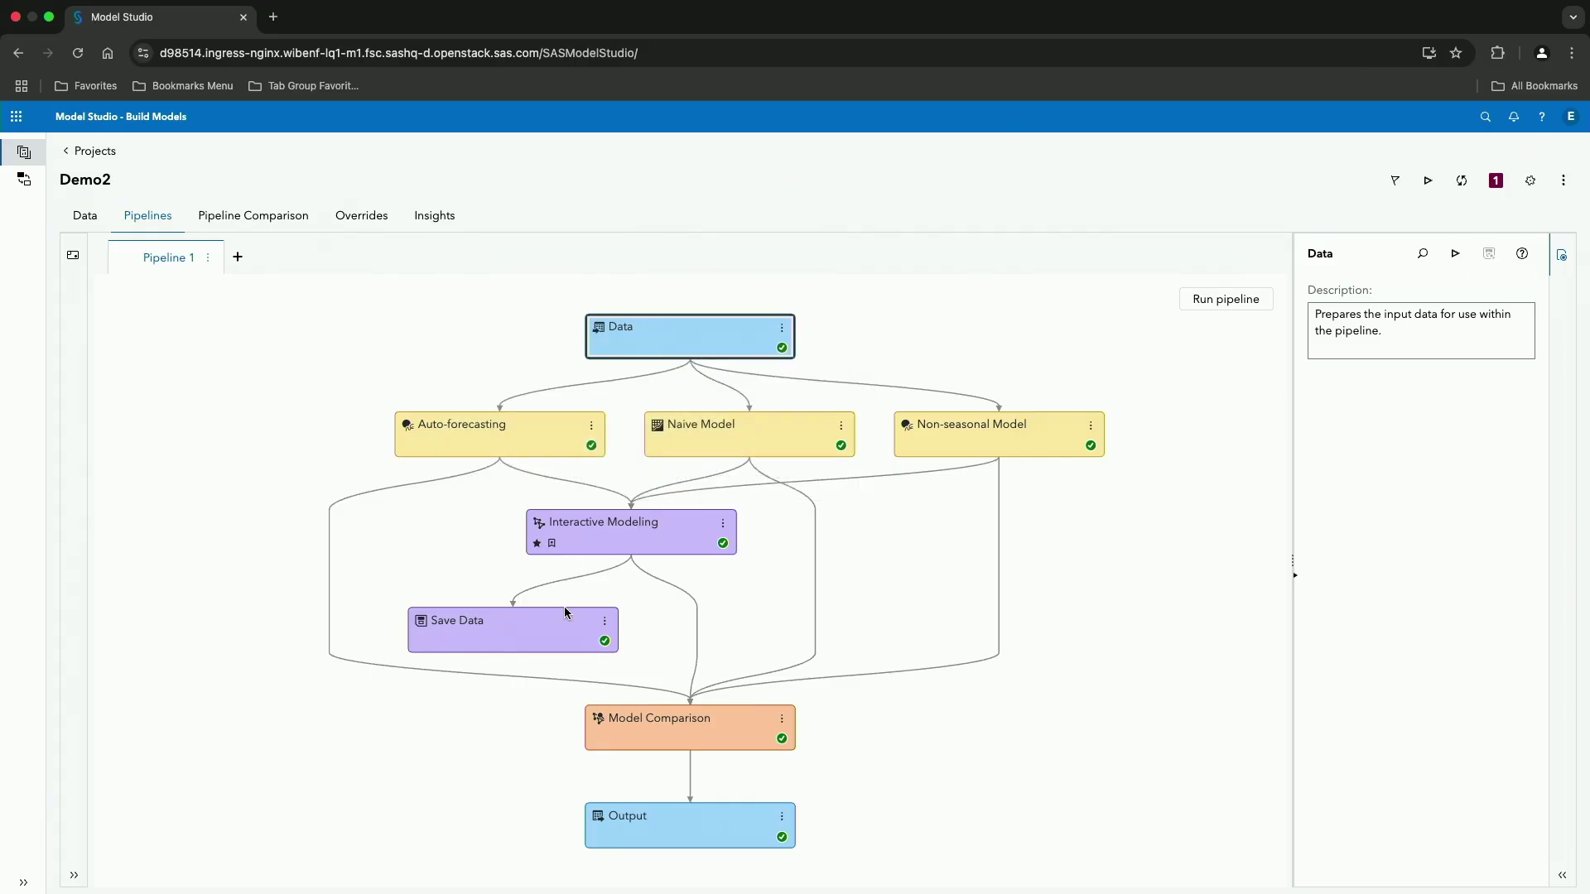
pyautogui.moveTo(561, 626)
pyautogui.rightClick(632, 530)
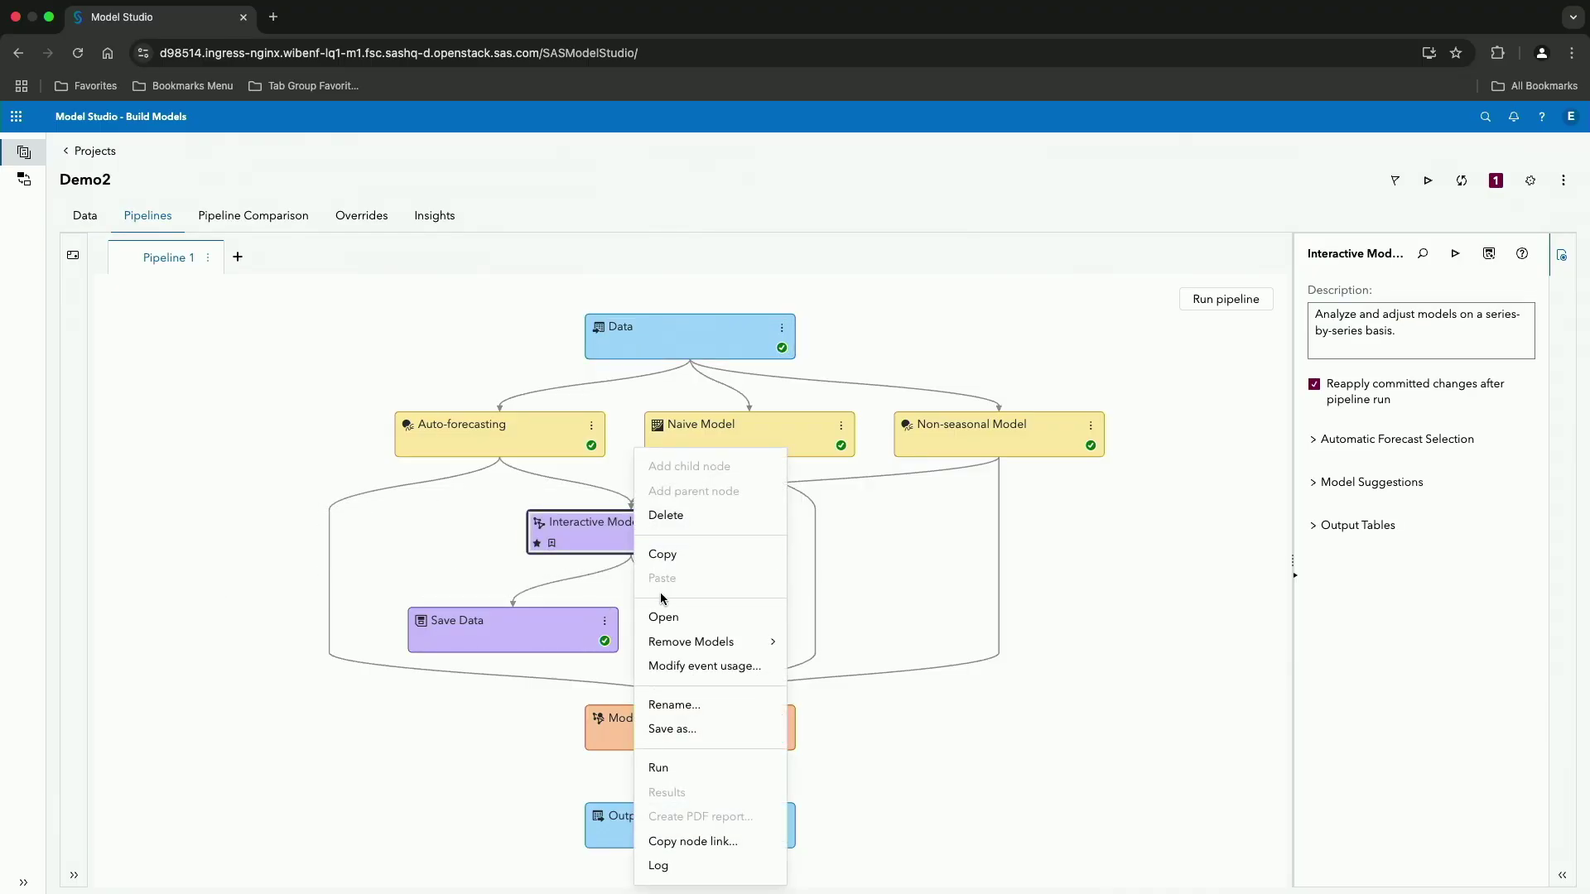
pyautogui.click(603, 583)
pyautogui.rightClick(636, 534)
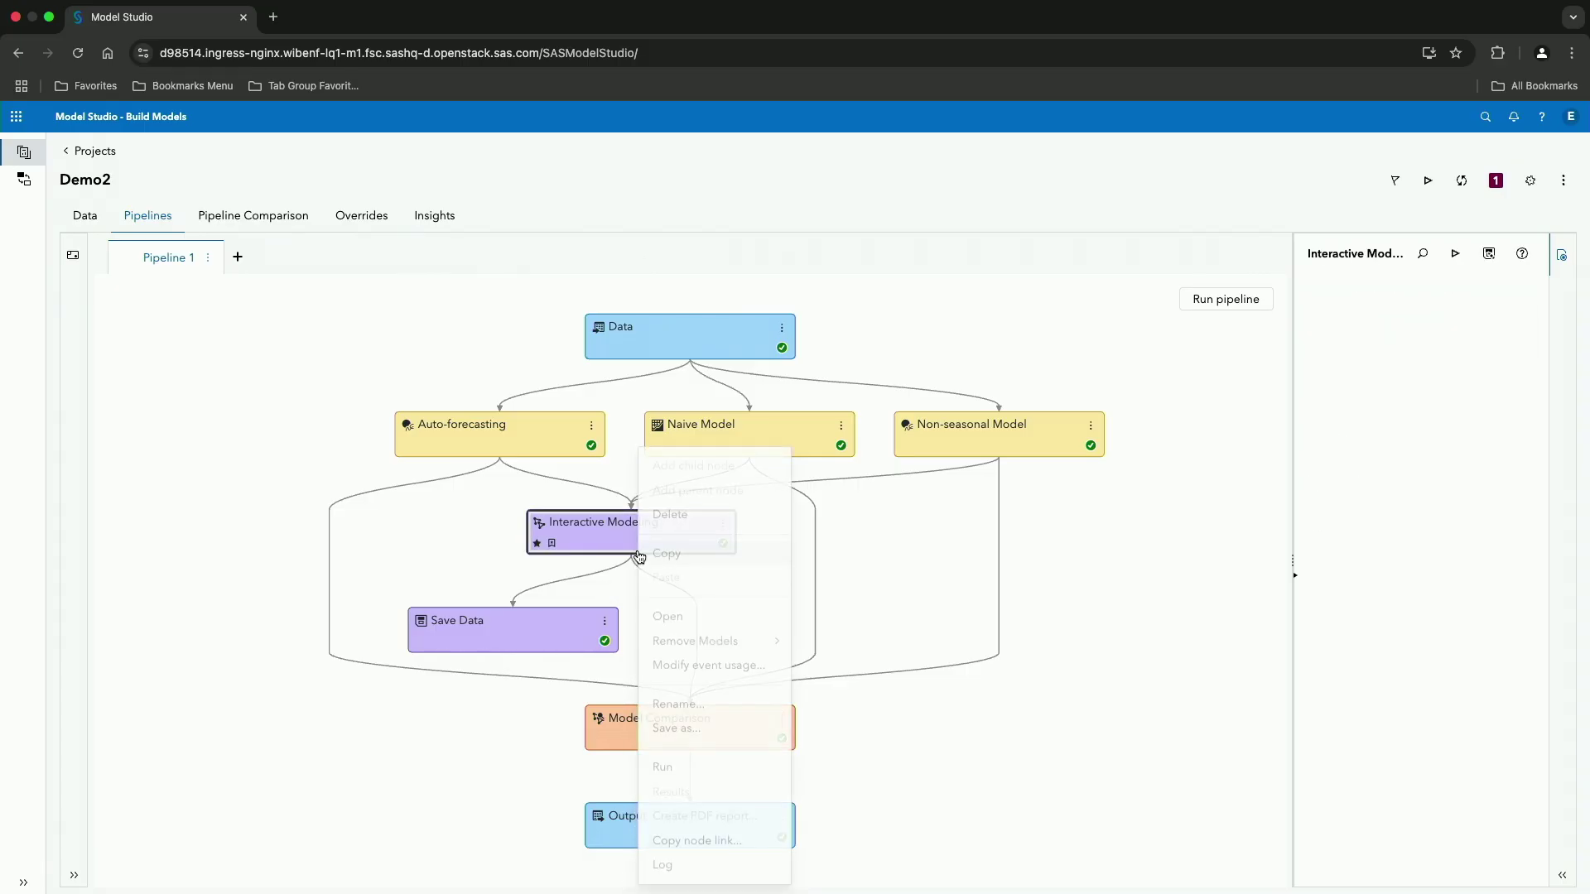
pyautogui.click(488, 558)
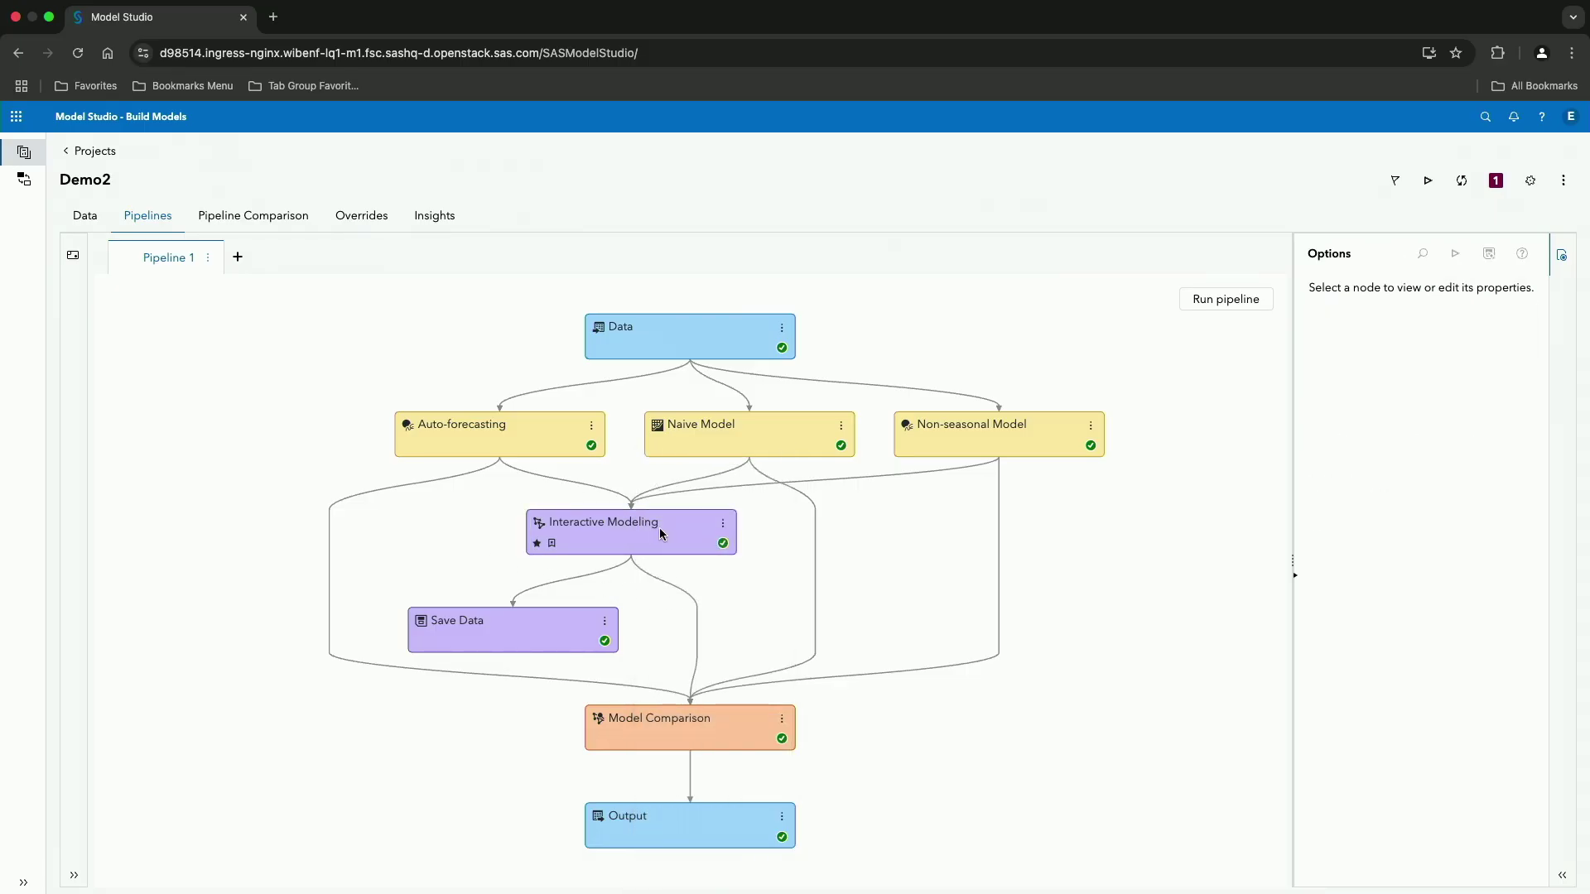
# Step: Examine the Interactive Modeling node's options for automatic forecast selection, model suggestions, and attribute and time series output tables
pyautogui.click(679, 537)
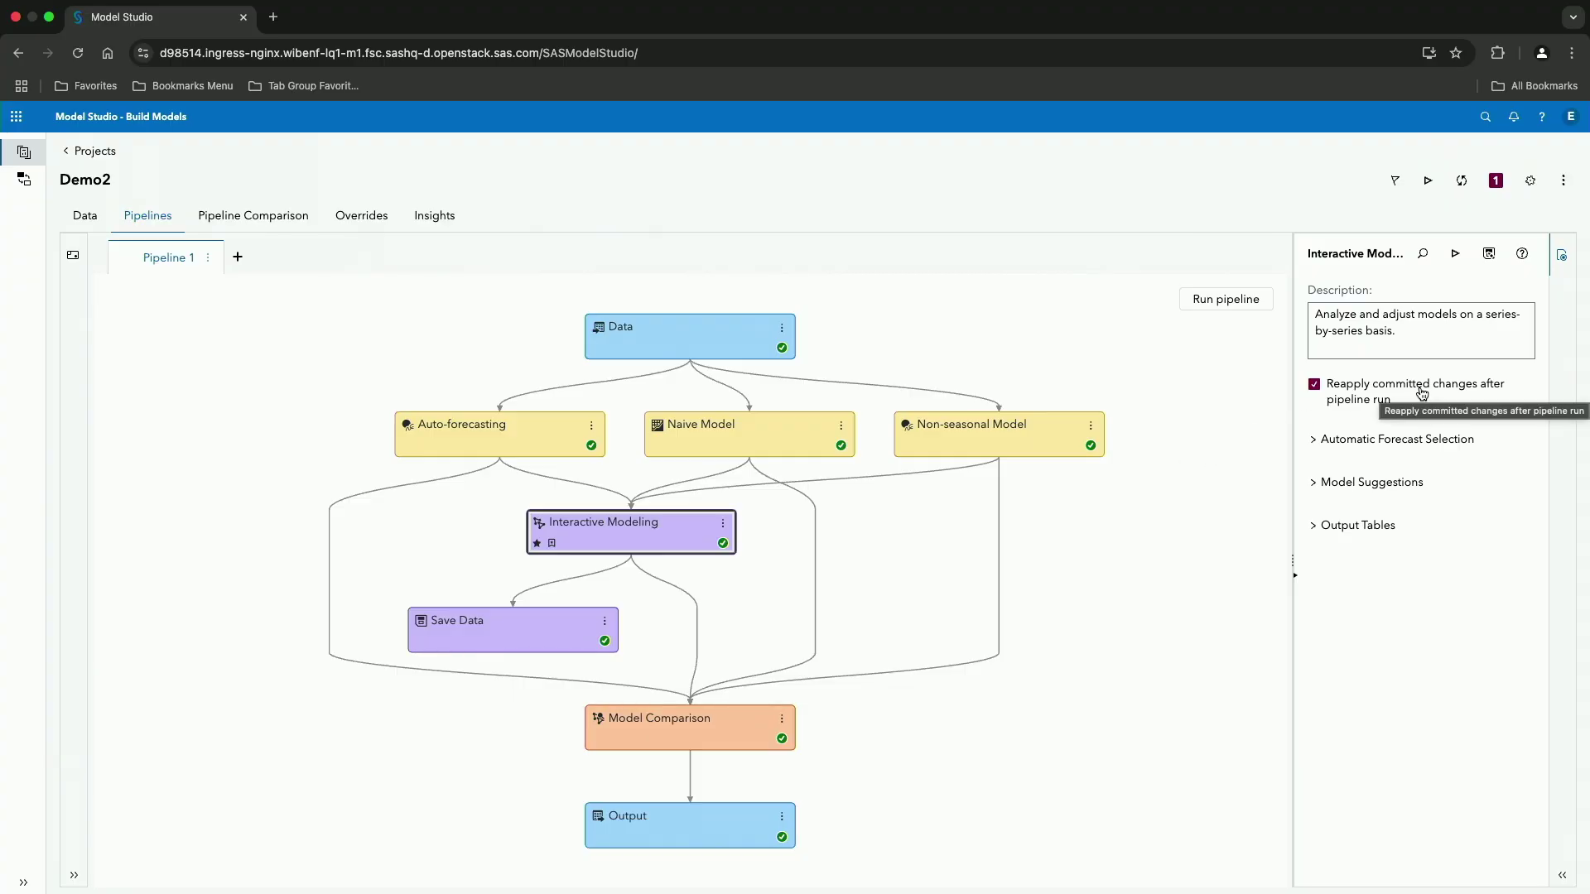
pyautogui.click(1346, 442)
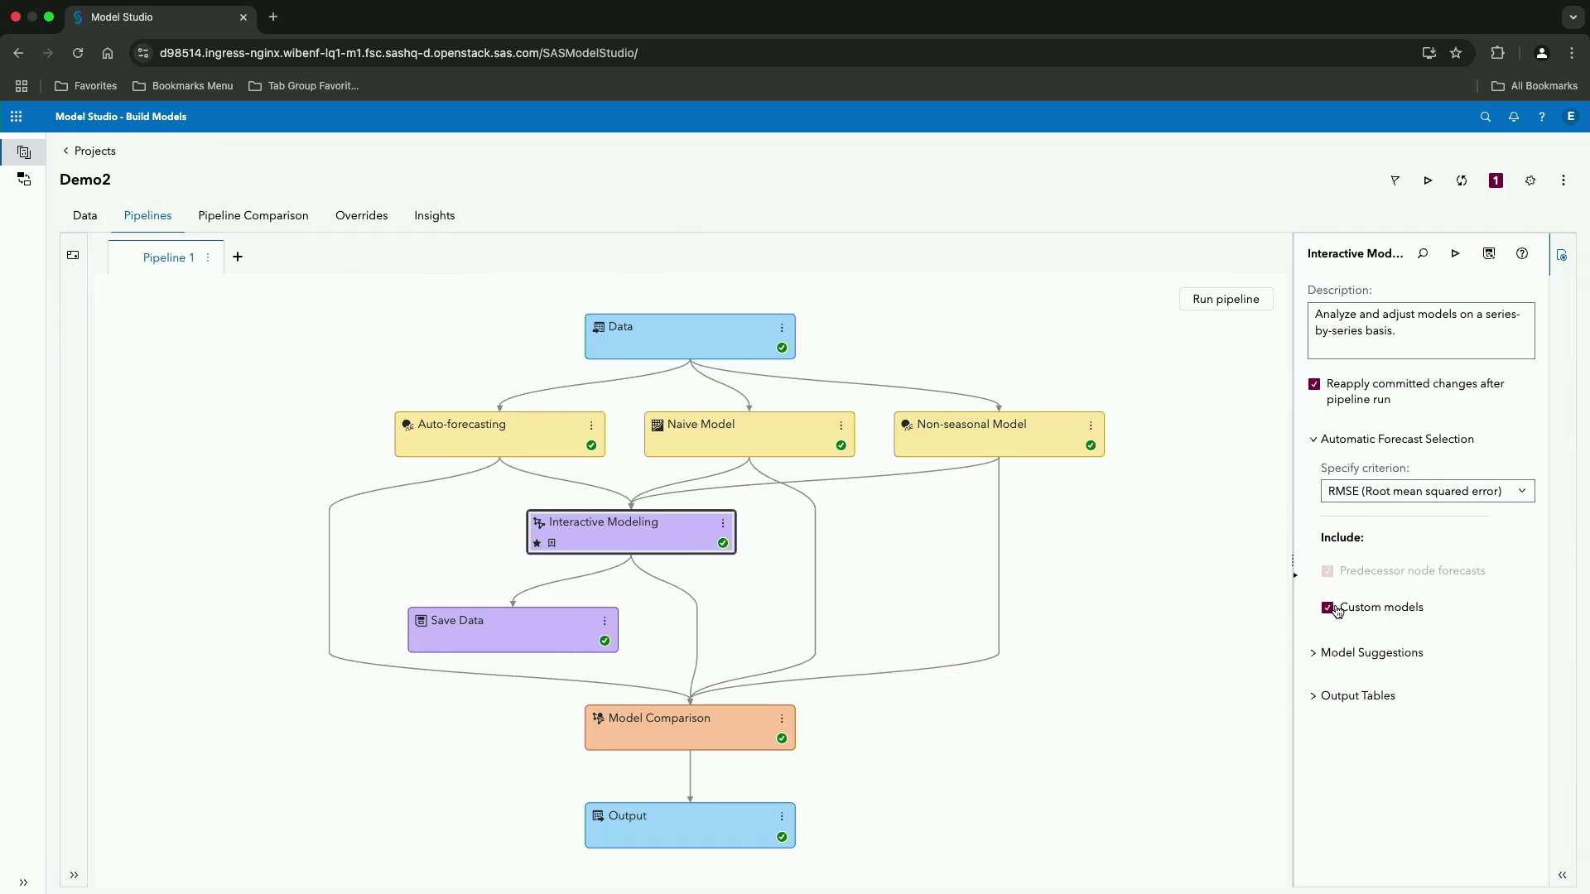
pyautogui.click(1329, 656)
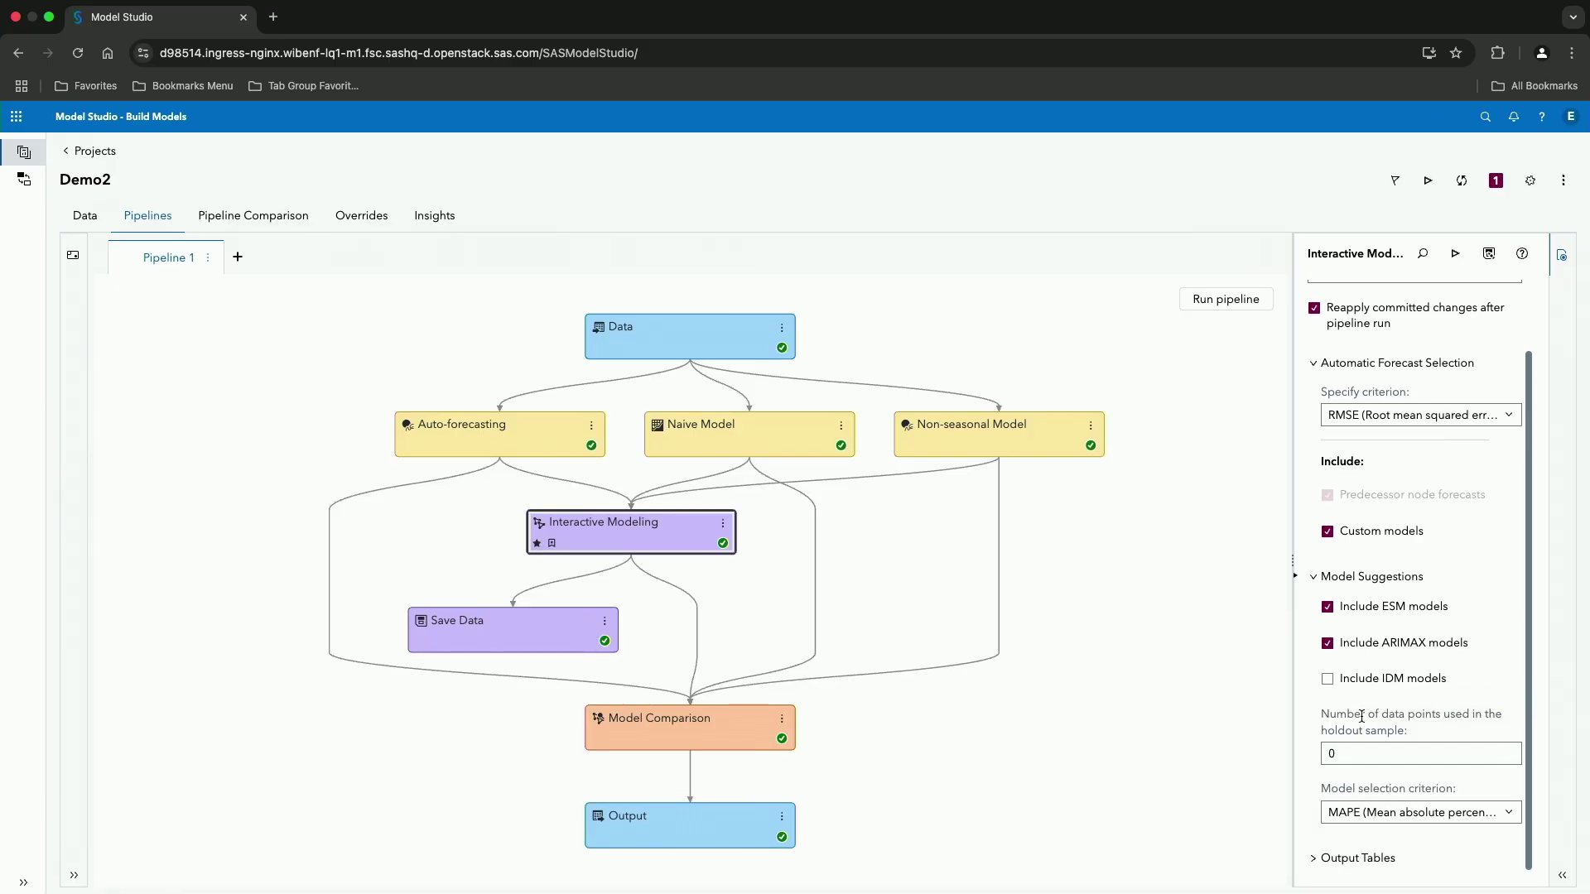
pyautogui.click(1318, 858)
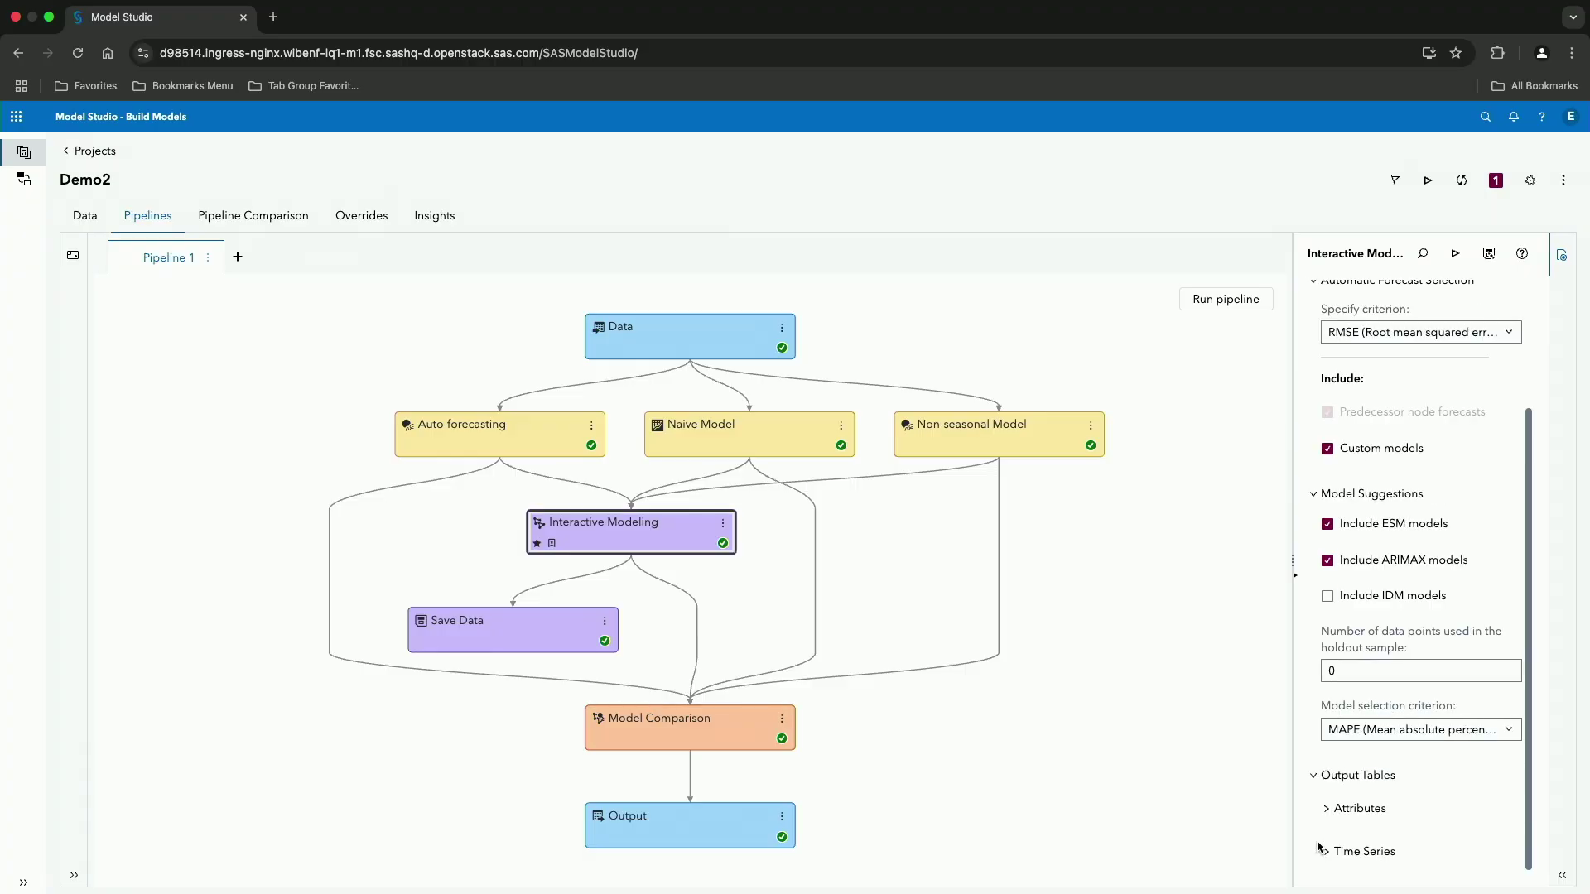
pyautogui.click(1332, 811)
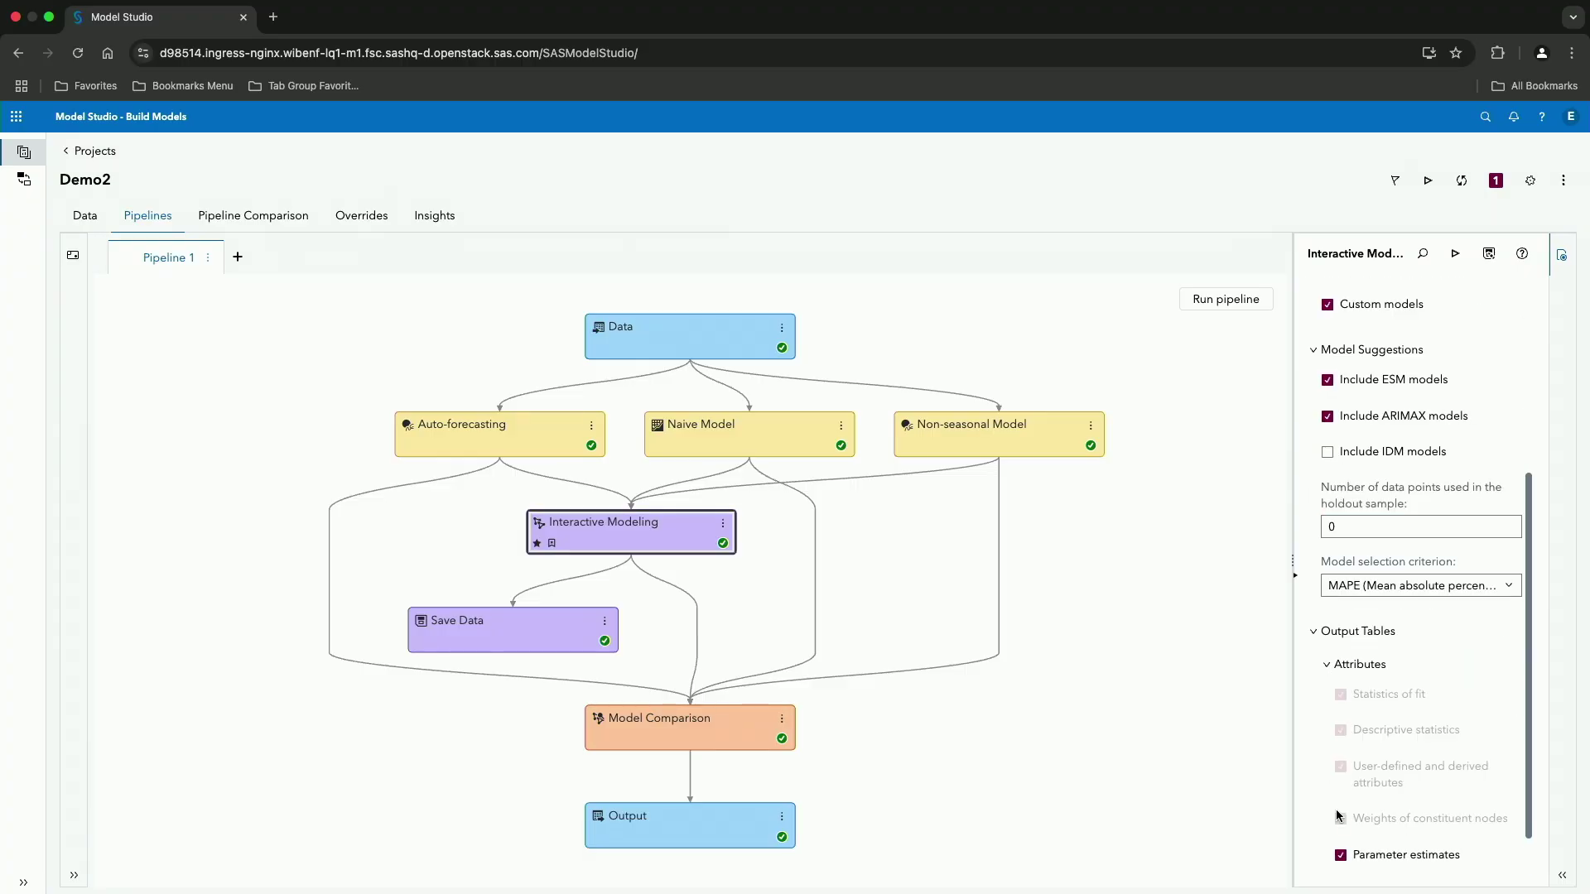
pyautogui.scroll(-1, 1339, 815)
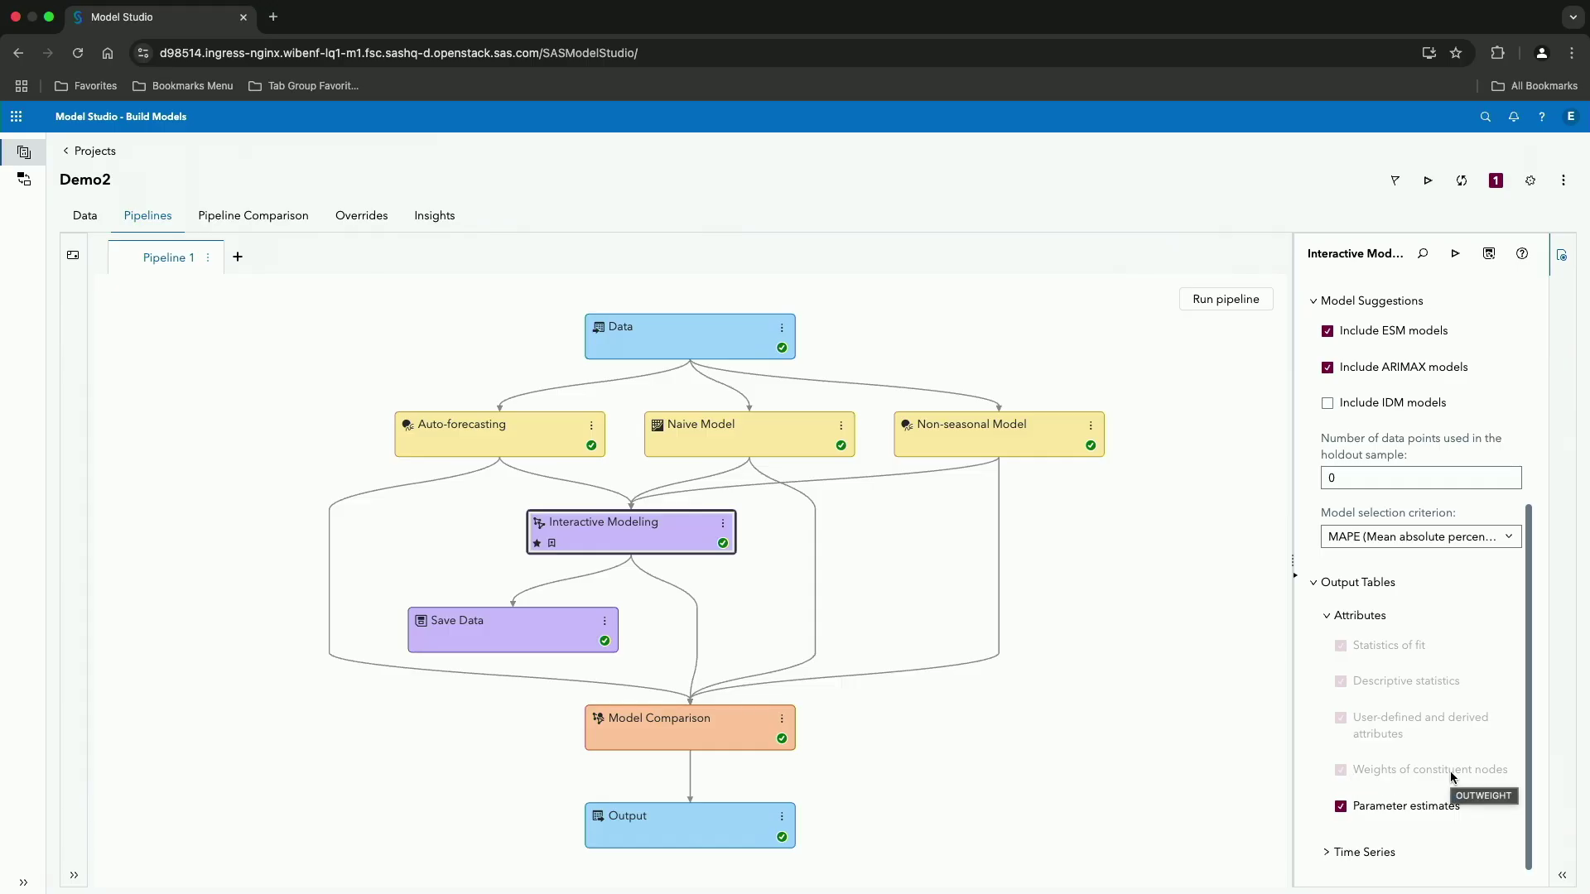
pyautogui.click(1362, 852)
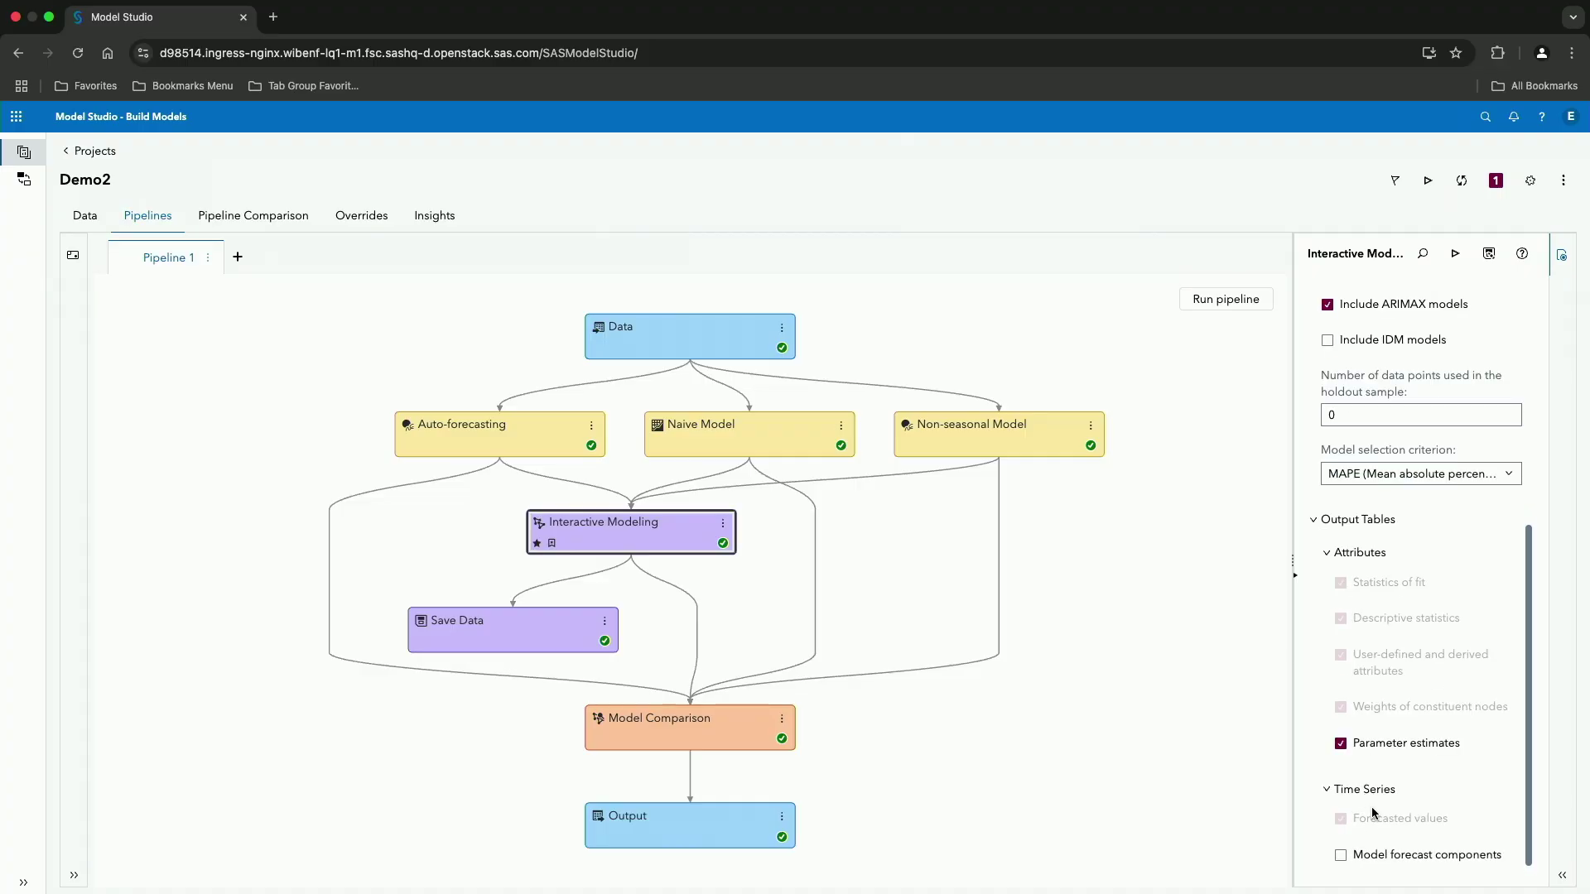
pyautogui.scroll(5, 1365, 790)
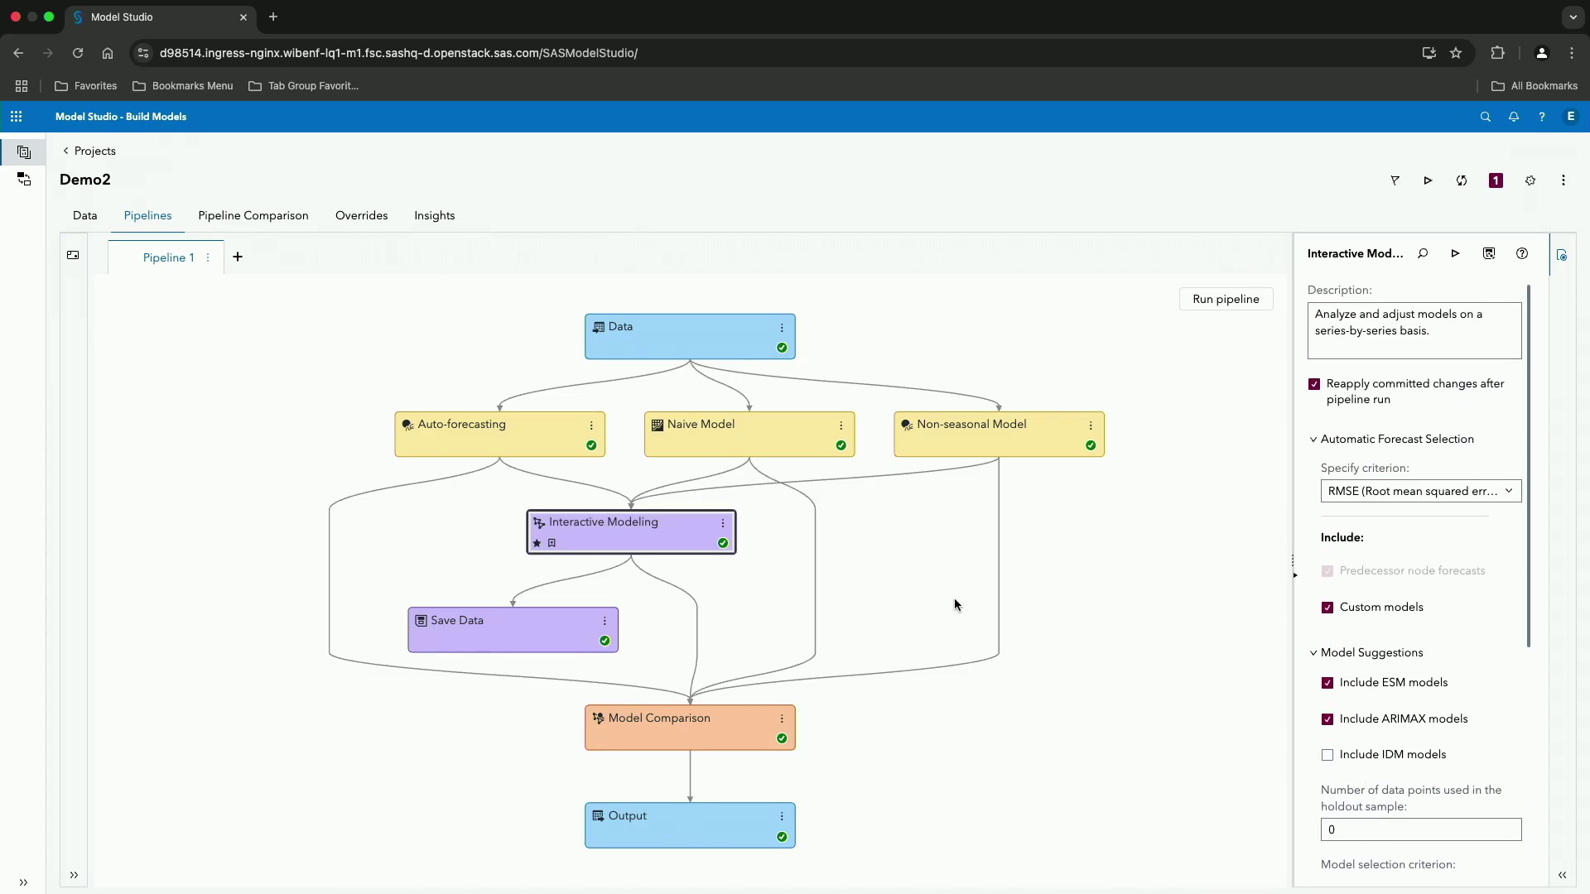
# Step: Open the Interactive Modeling node of Pipeline 1
pyautogui.rightClick(692, 525)
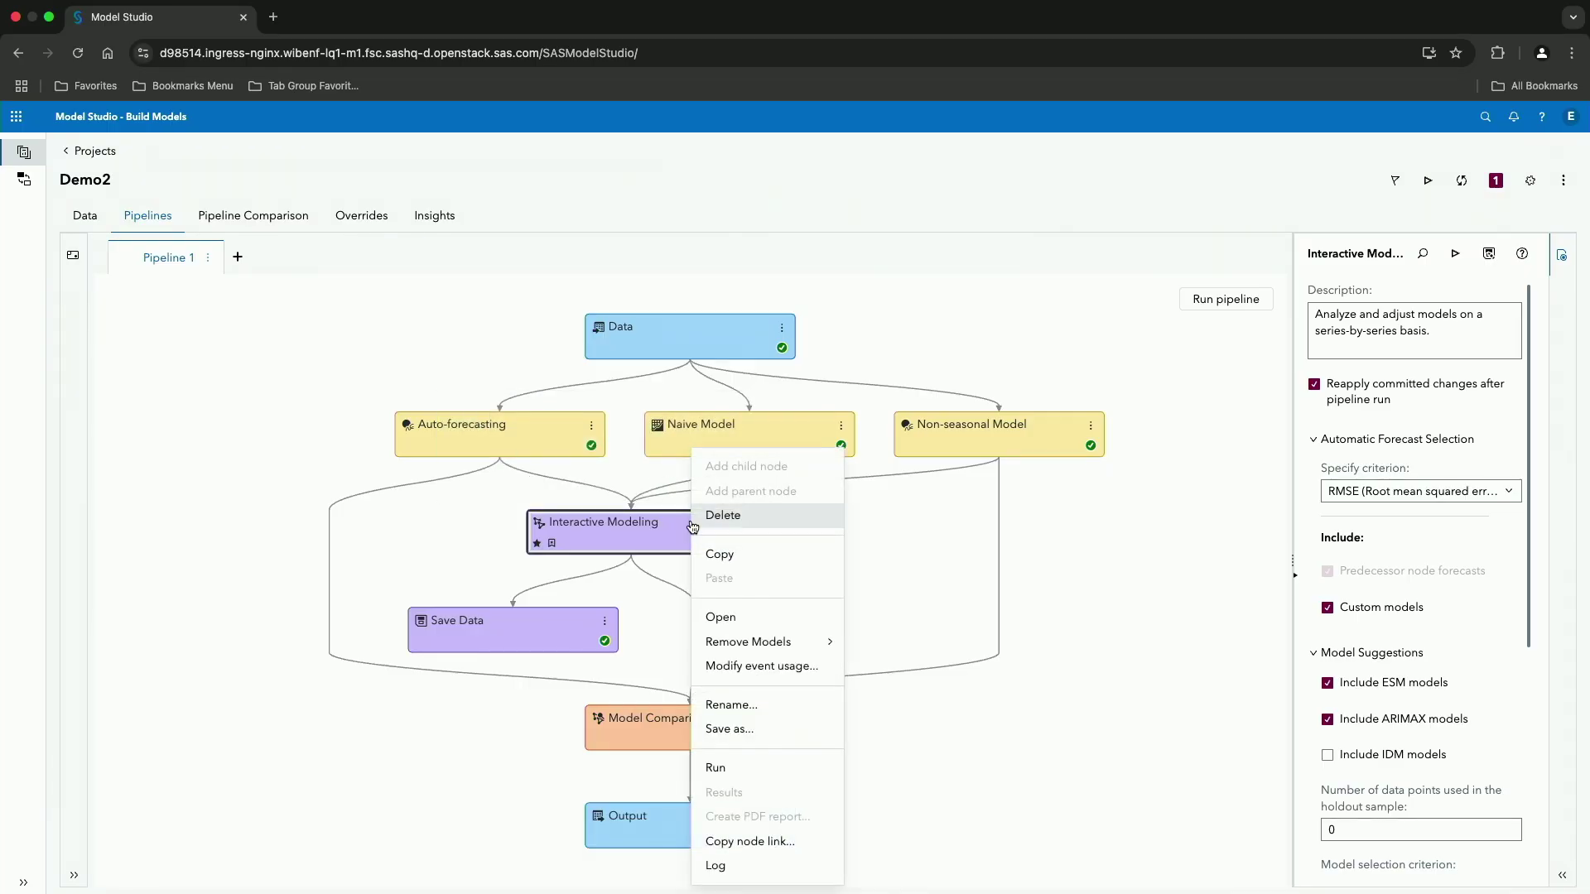
pyautogui.click(717, 616)
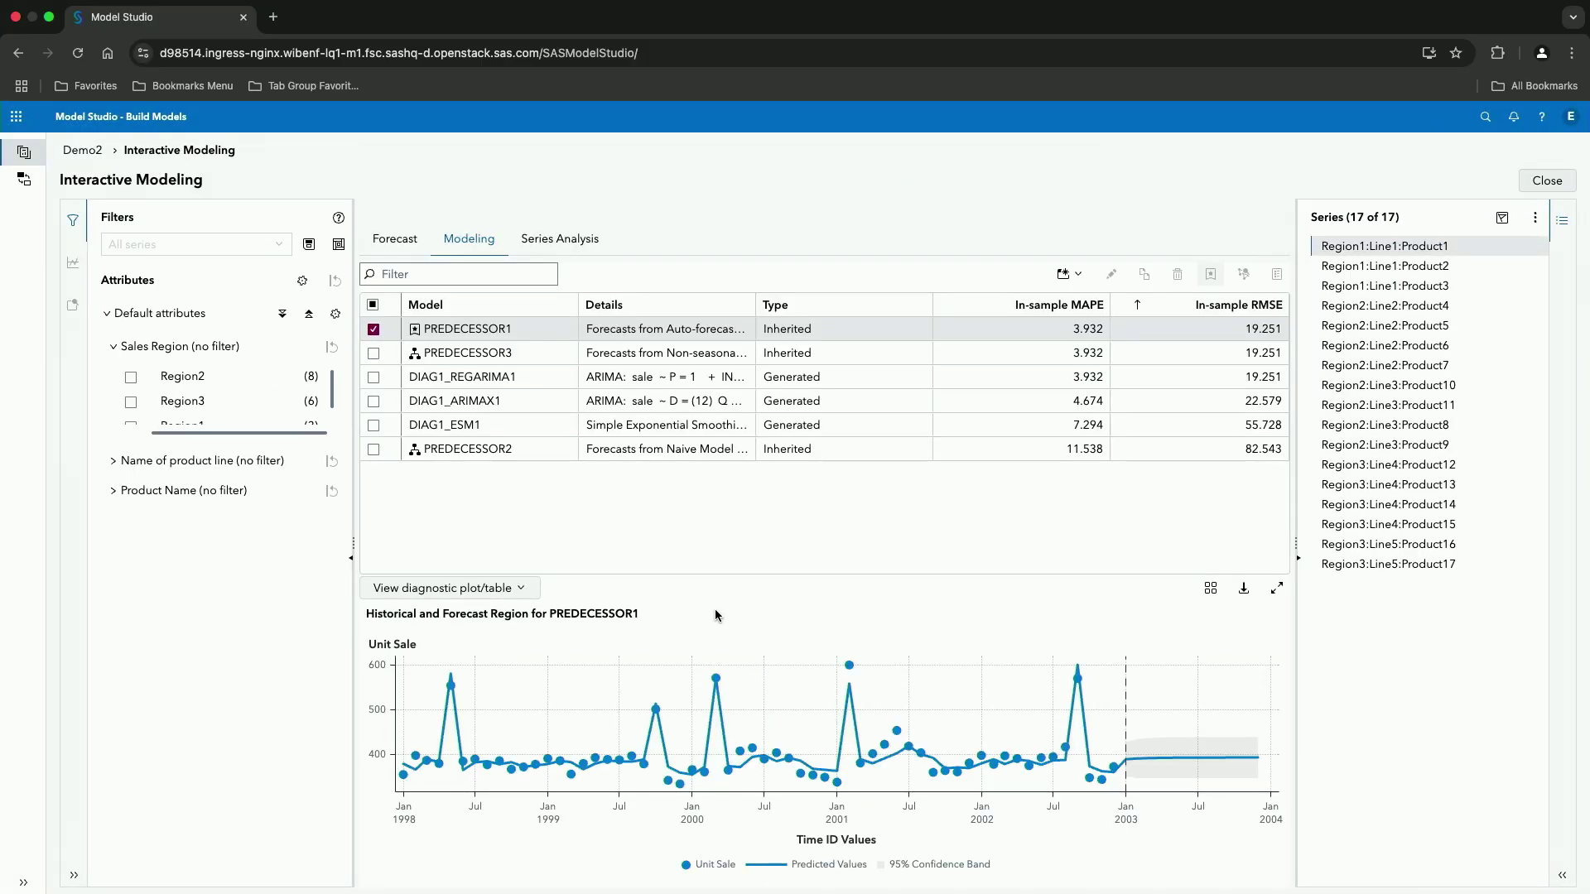
# Step: Create two custom ARIMA models named Arima_Delete_1 and Arima_Delete_2 for series Region1:Line1:Product1, keeping the default specification
pyautogui.click(1068, 274)
pyautogui.click(1083, 328)
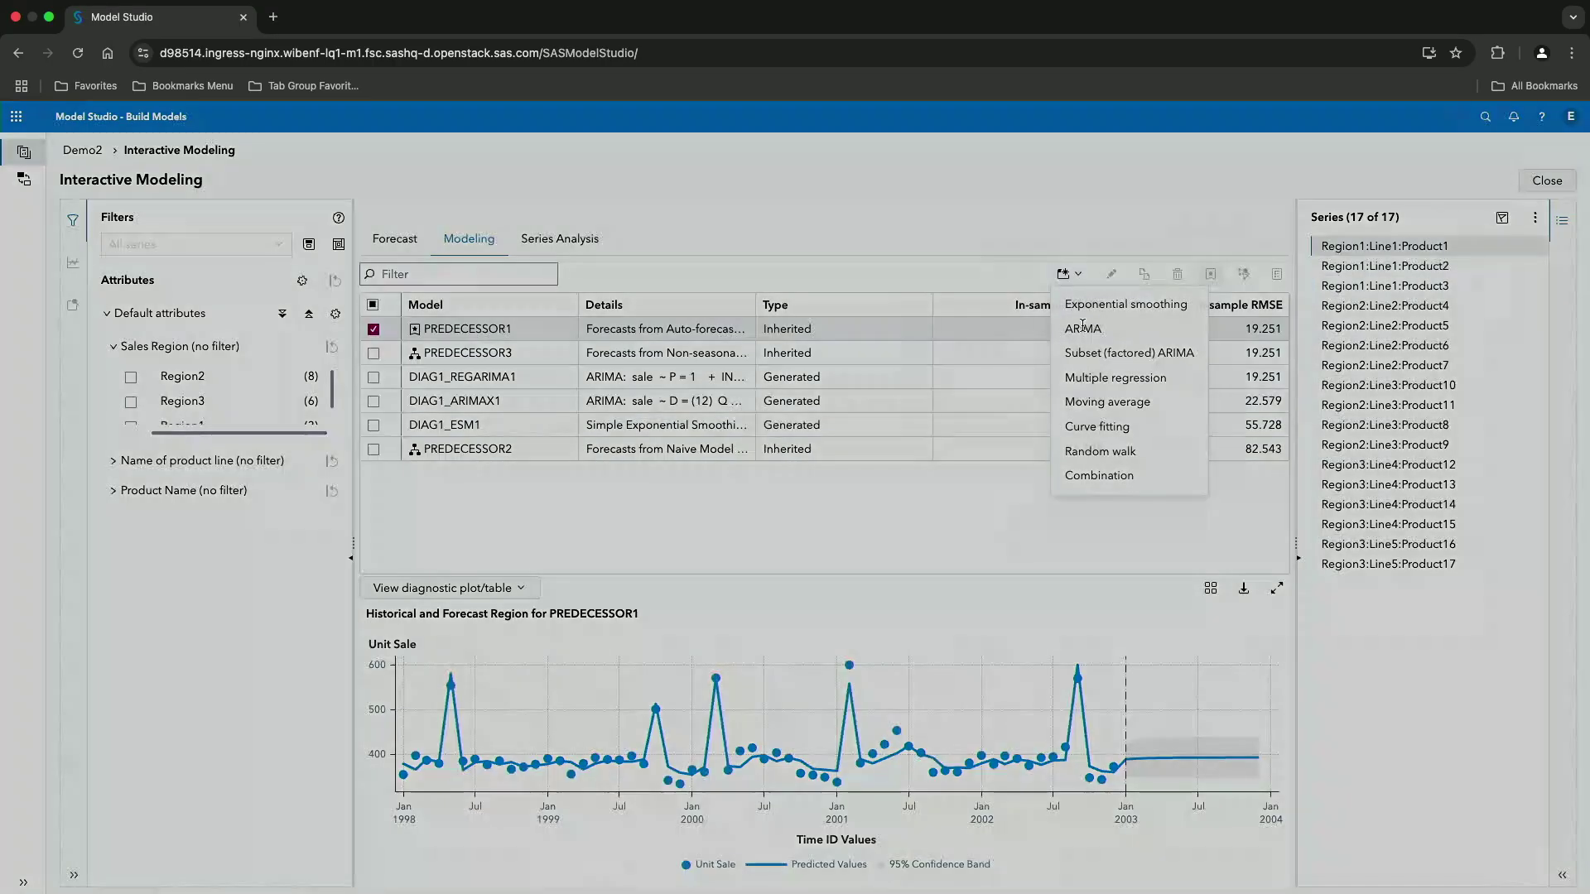
pyautogui.write('Arima_Delete_1')
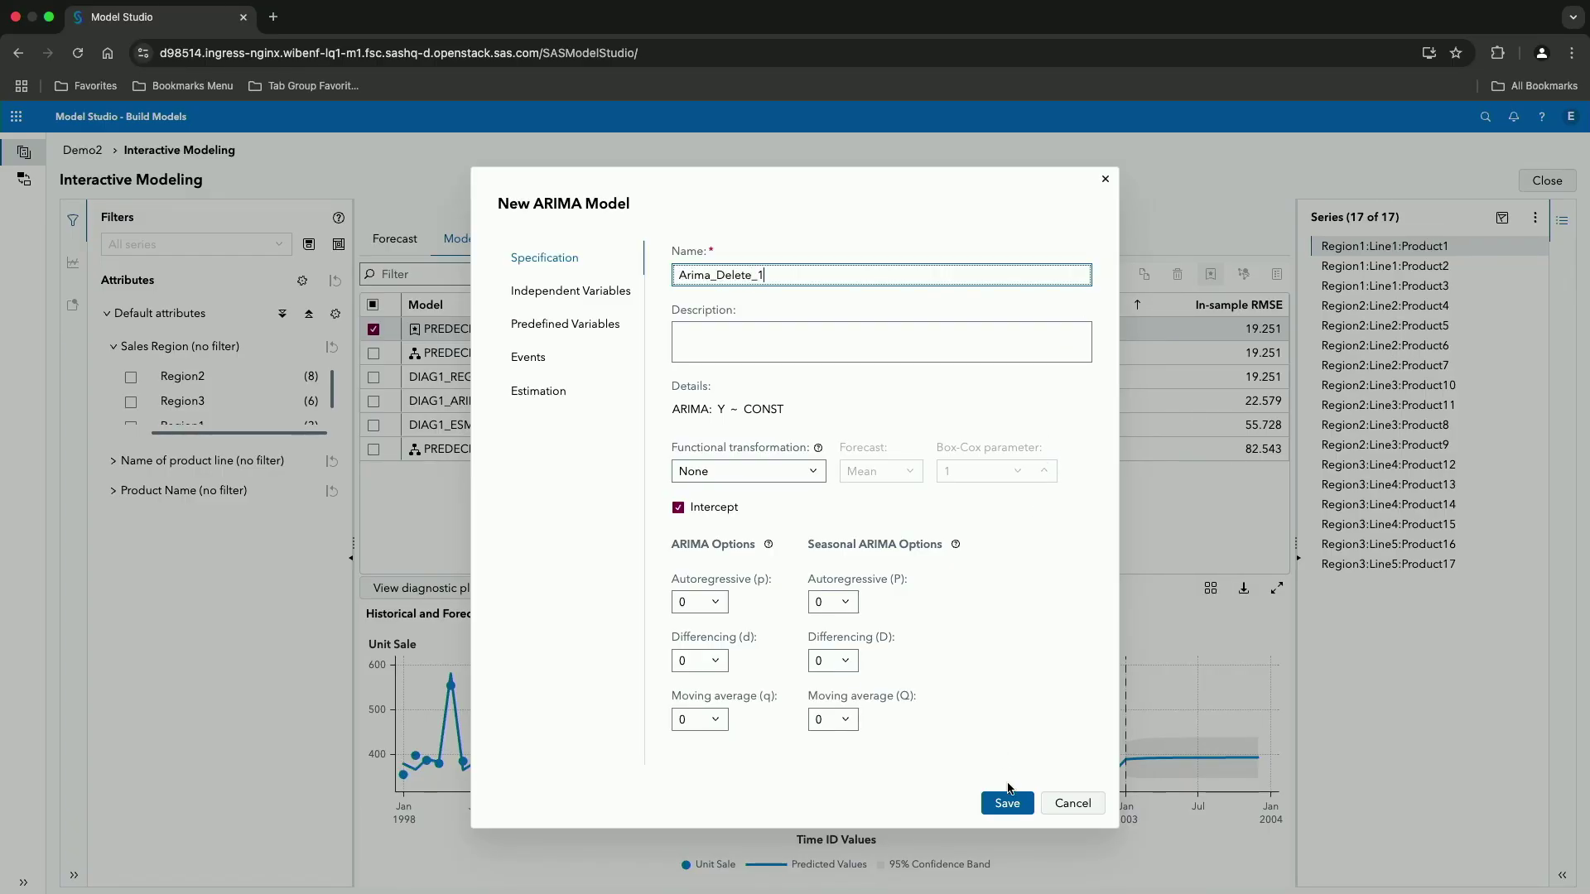
pyautogui.click(1004, 800)
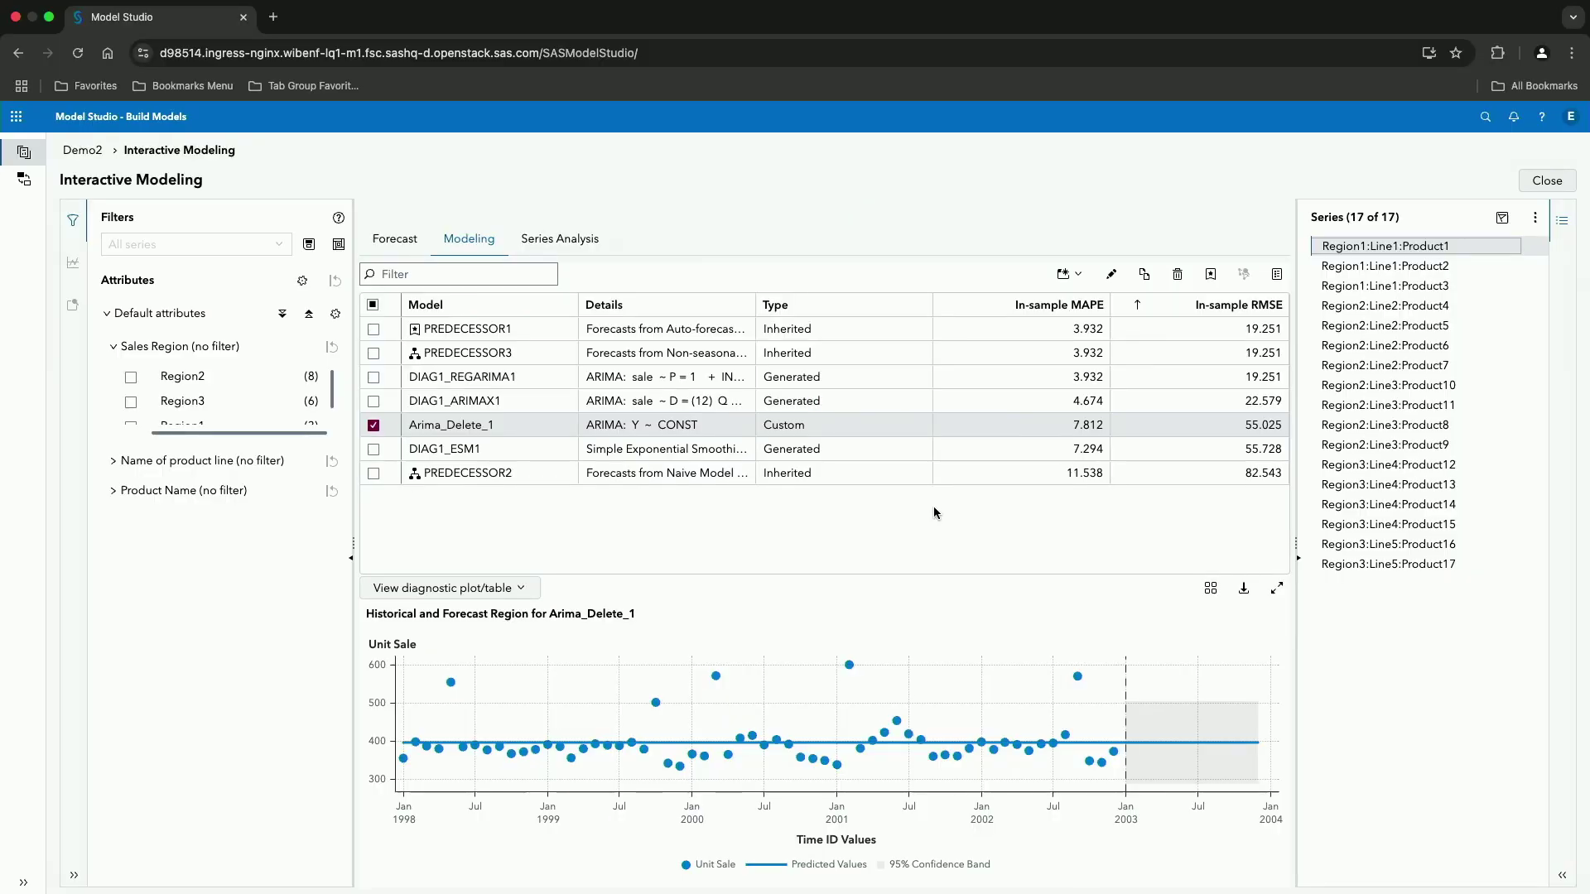
pyautogui.click(1068, 275)
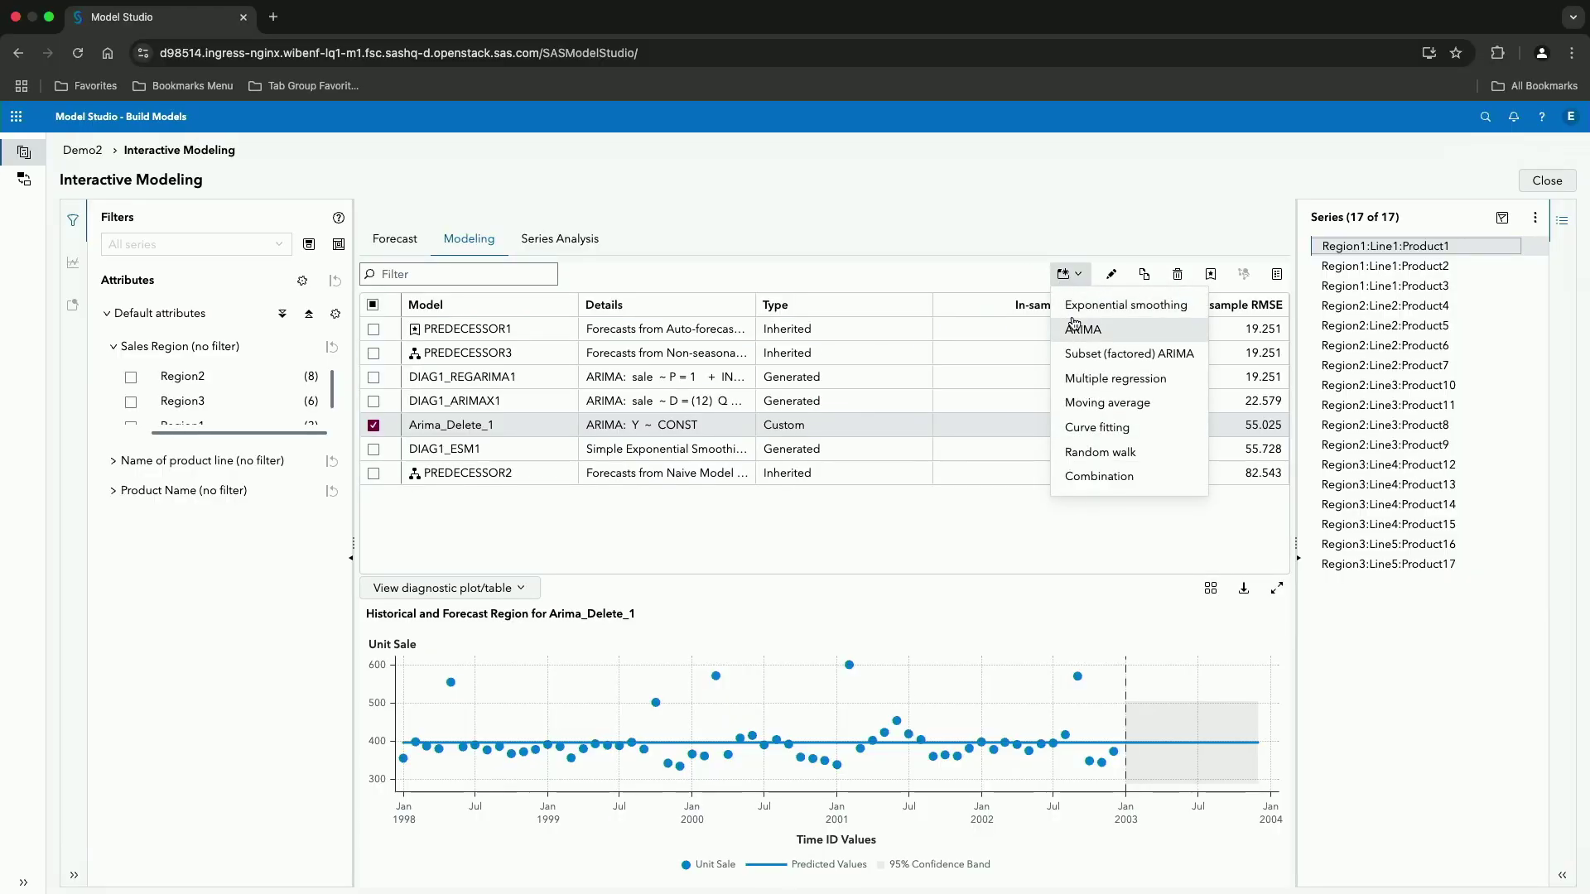
pyautogui.click(1073, 325)
pyautogui.write('Arima_Delete_2')
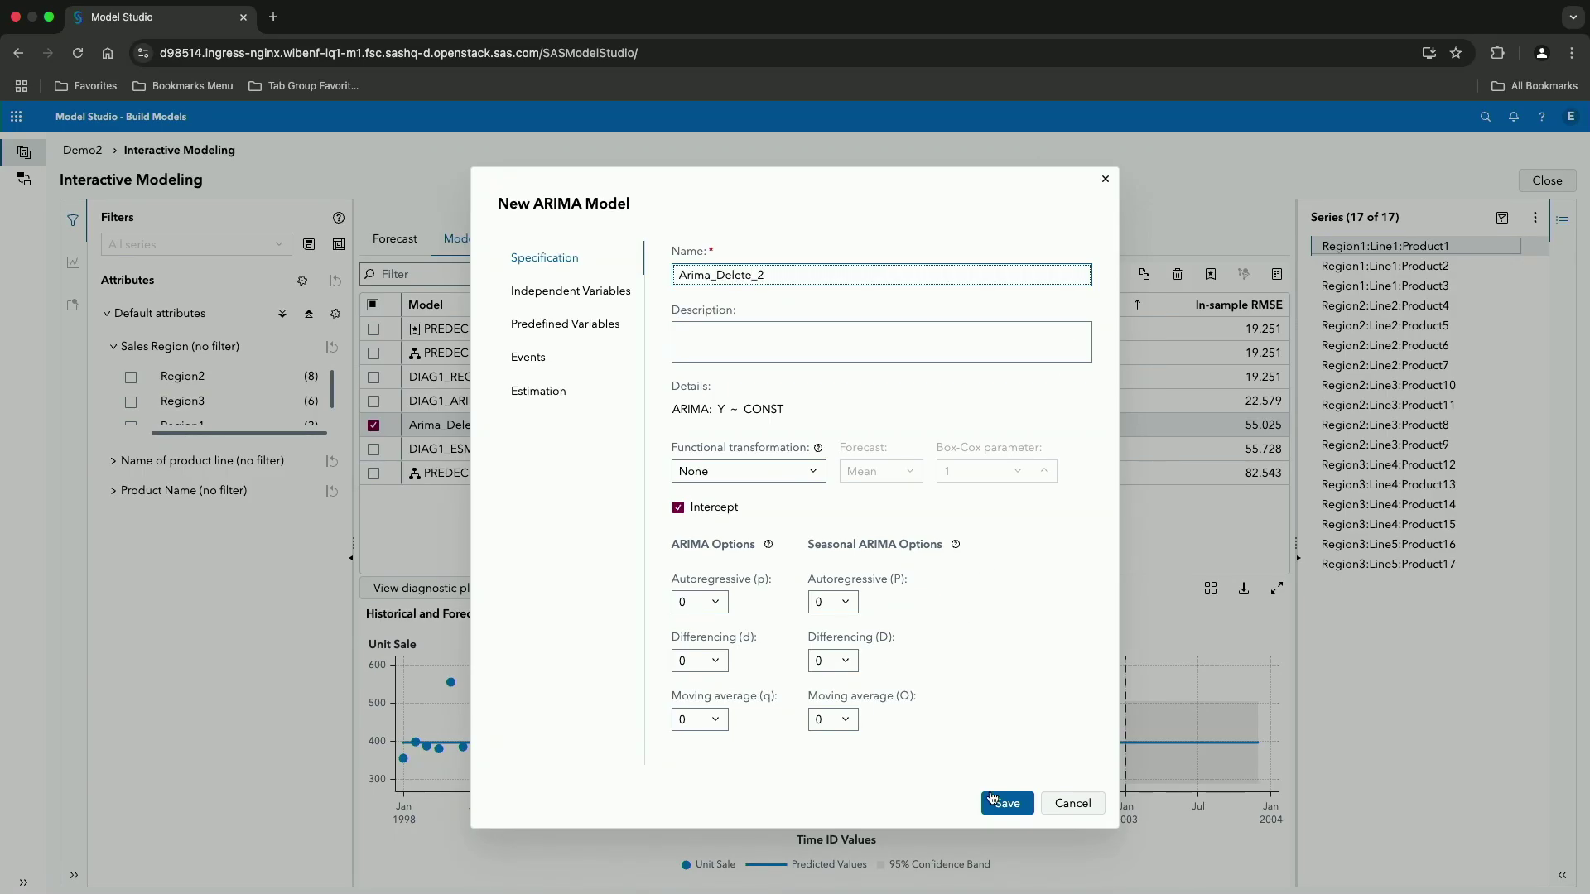
pyautogui.click(993, 799)
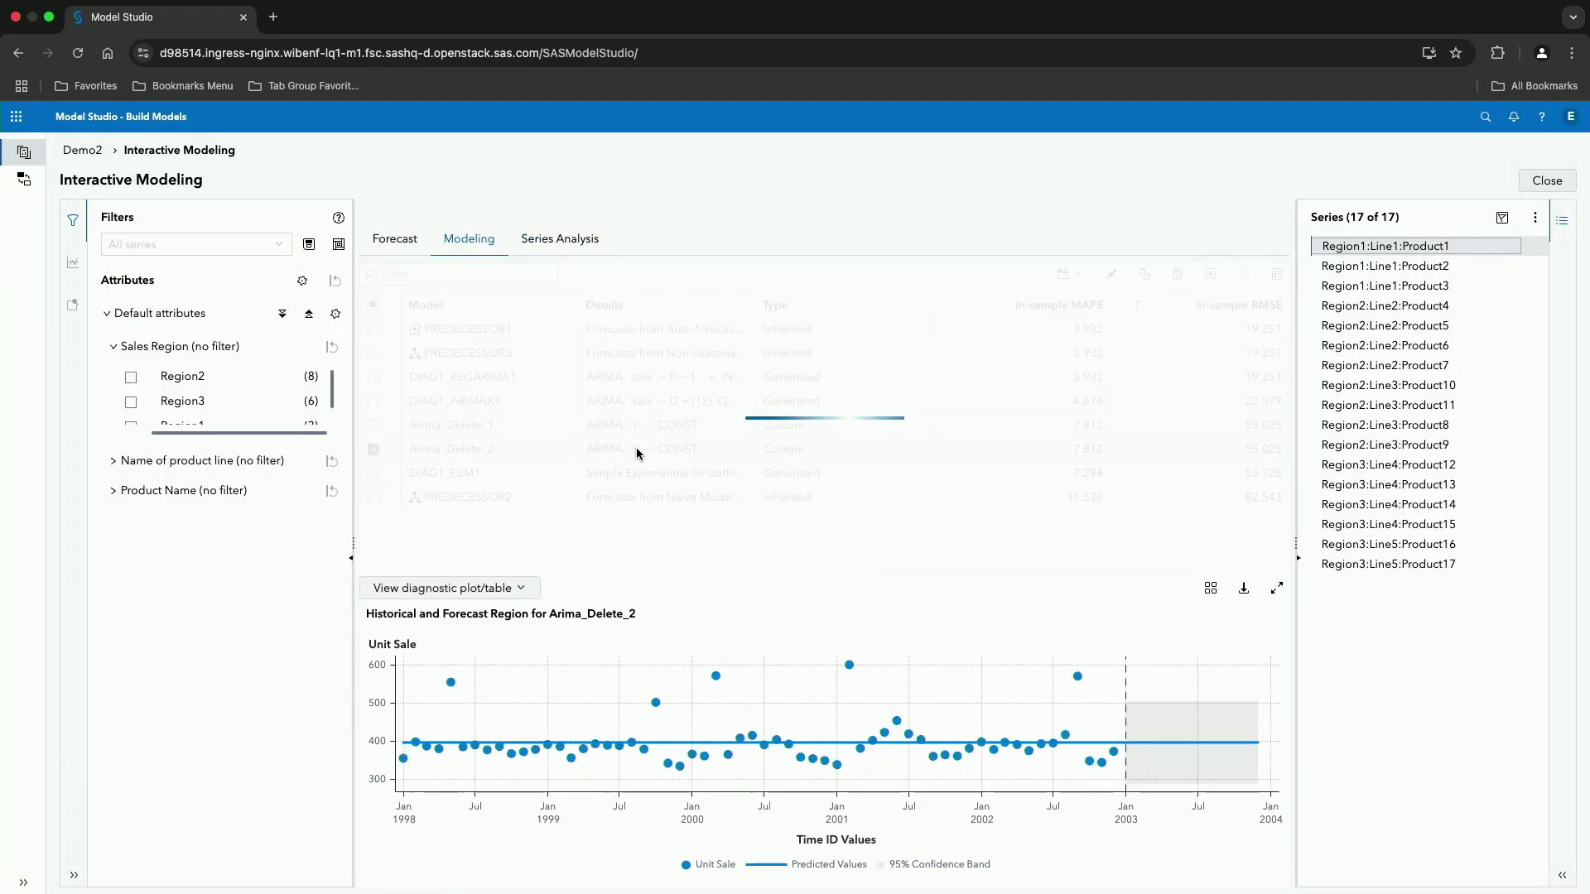
# Step: Delete the custom models Arima_Delete_1 and Arima_Delete_2 together from series Region1:Line1:Product1
pyautogui.click(373, 425)
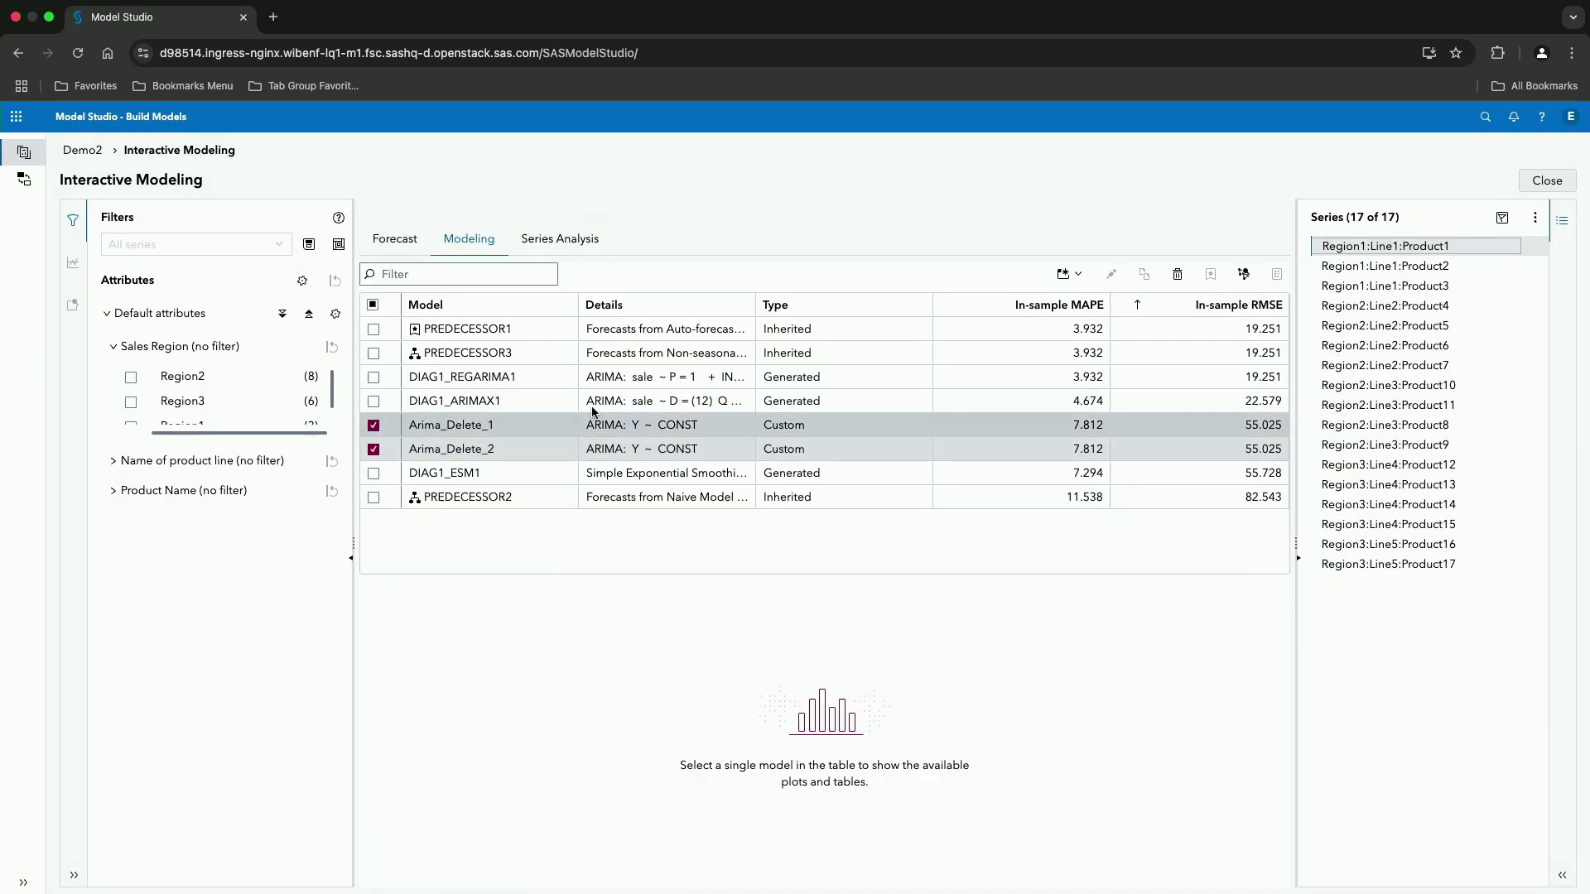
pyautogui.click(1179, 275)
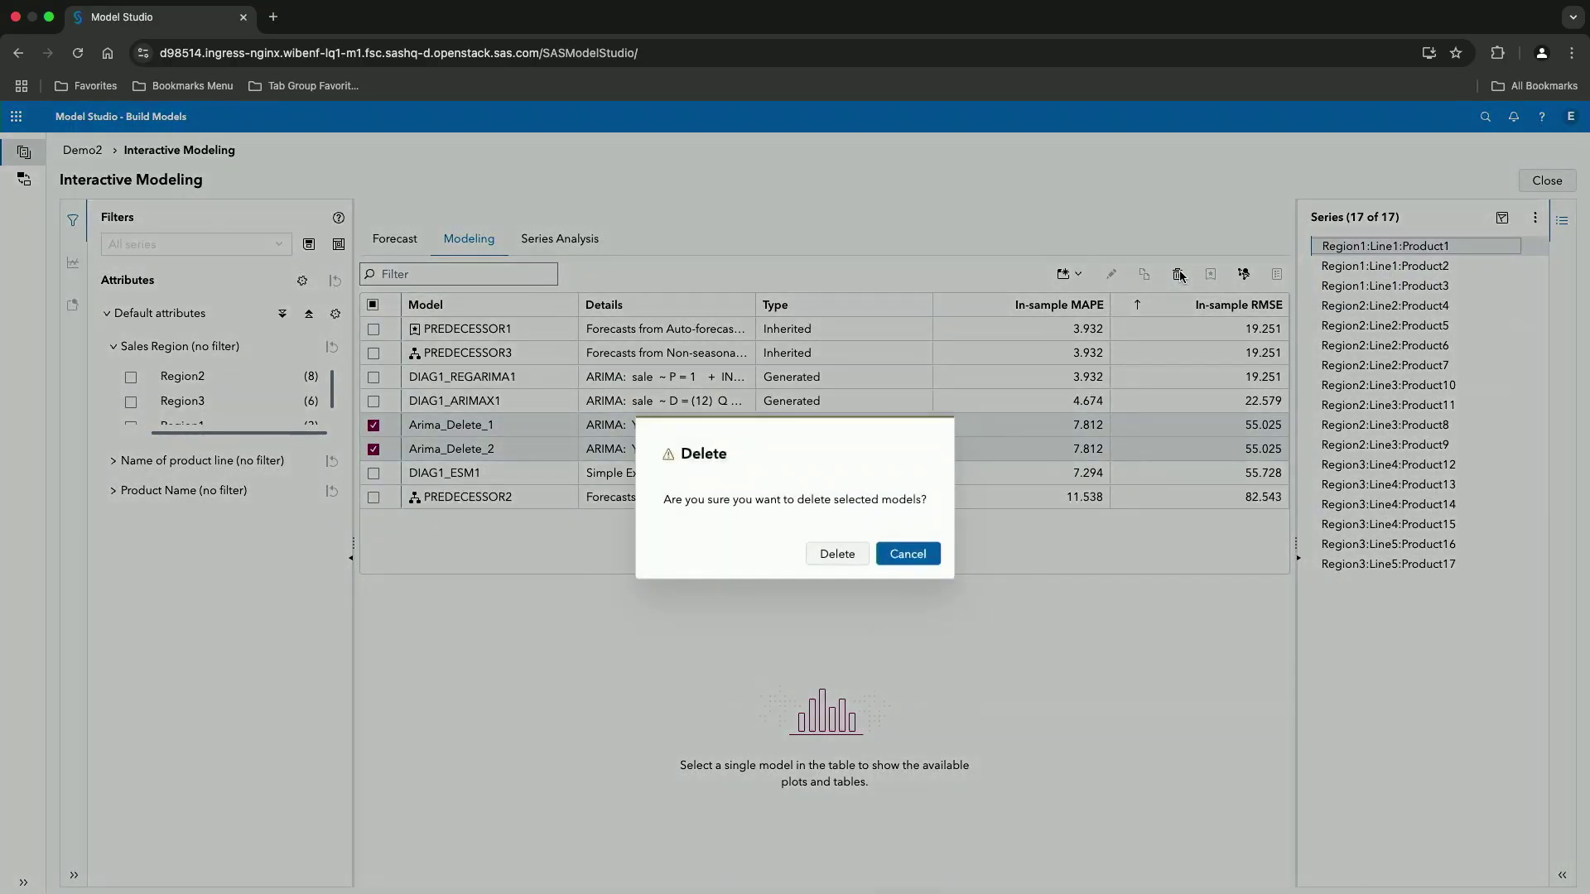
pyautogui.click(833, 553)
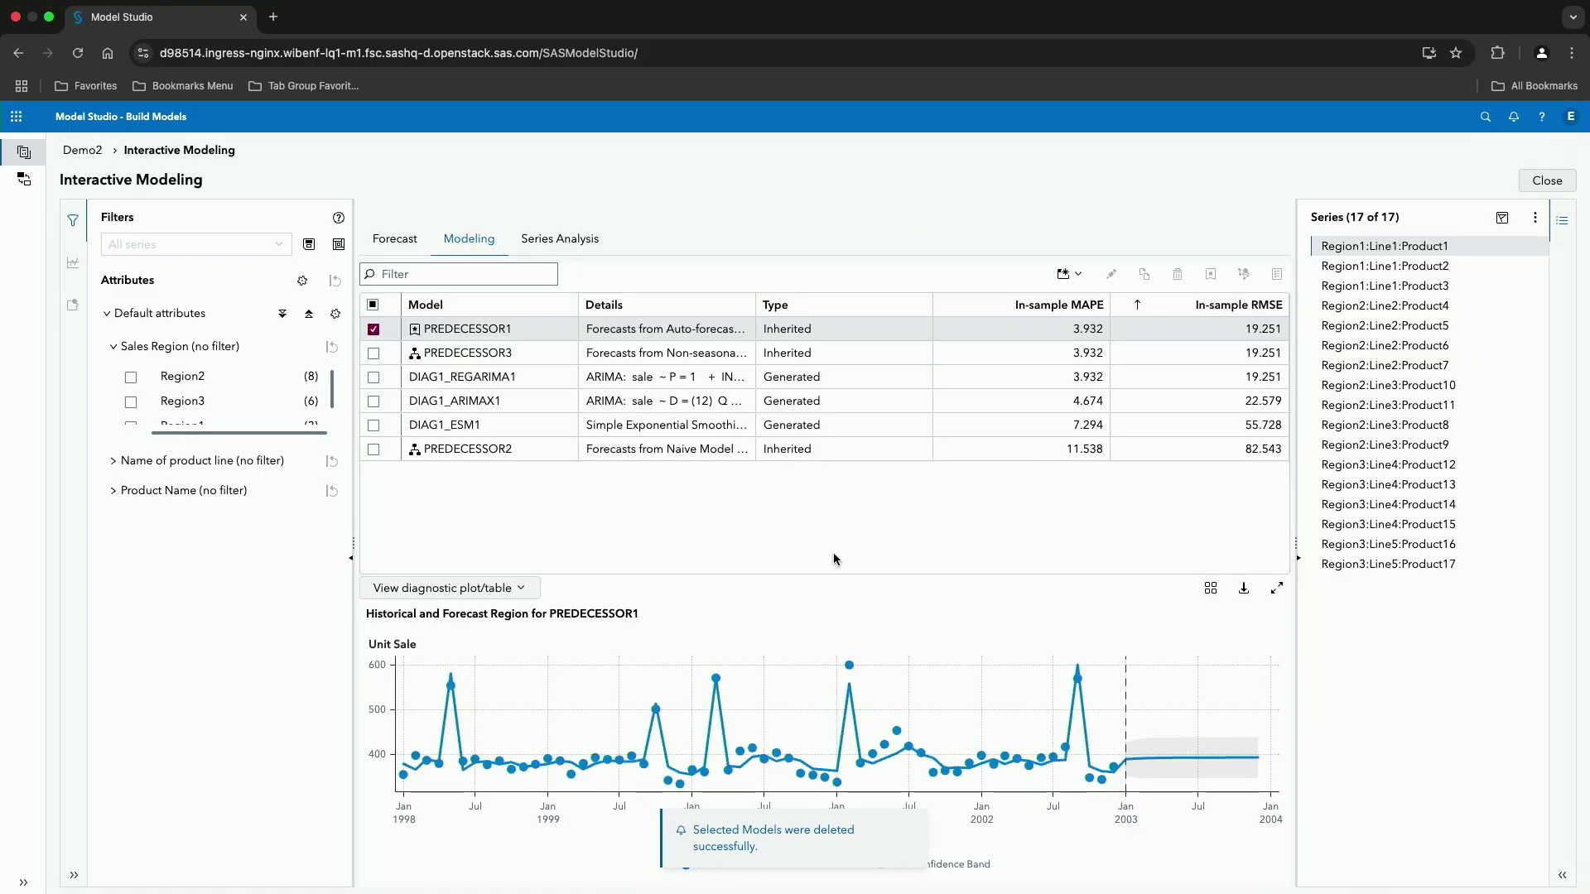
pyautogui.click(373, 330)
pyautogui.click(374, 379)
pyautogui.click(374, 378)
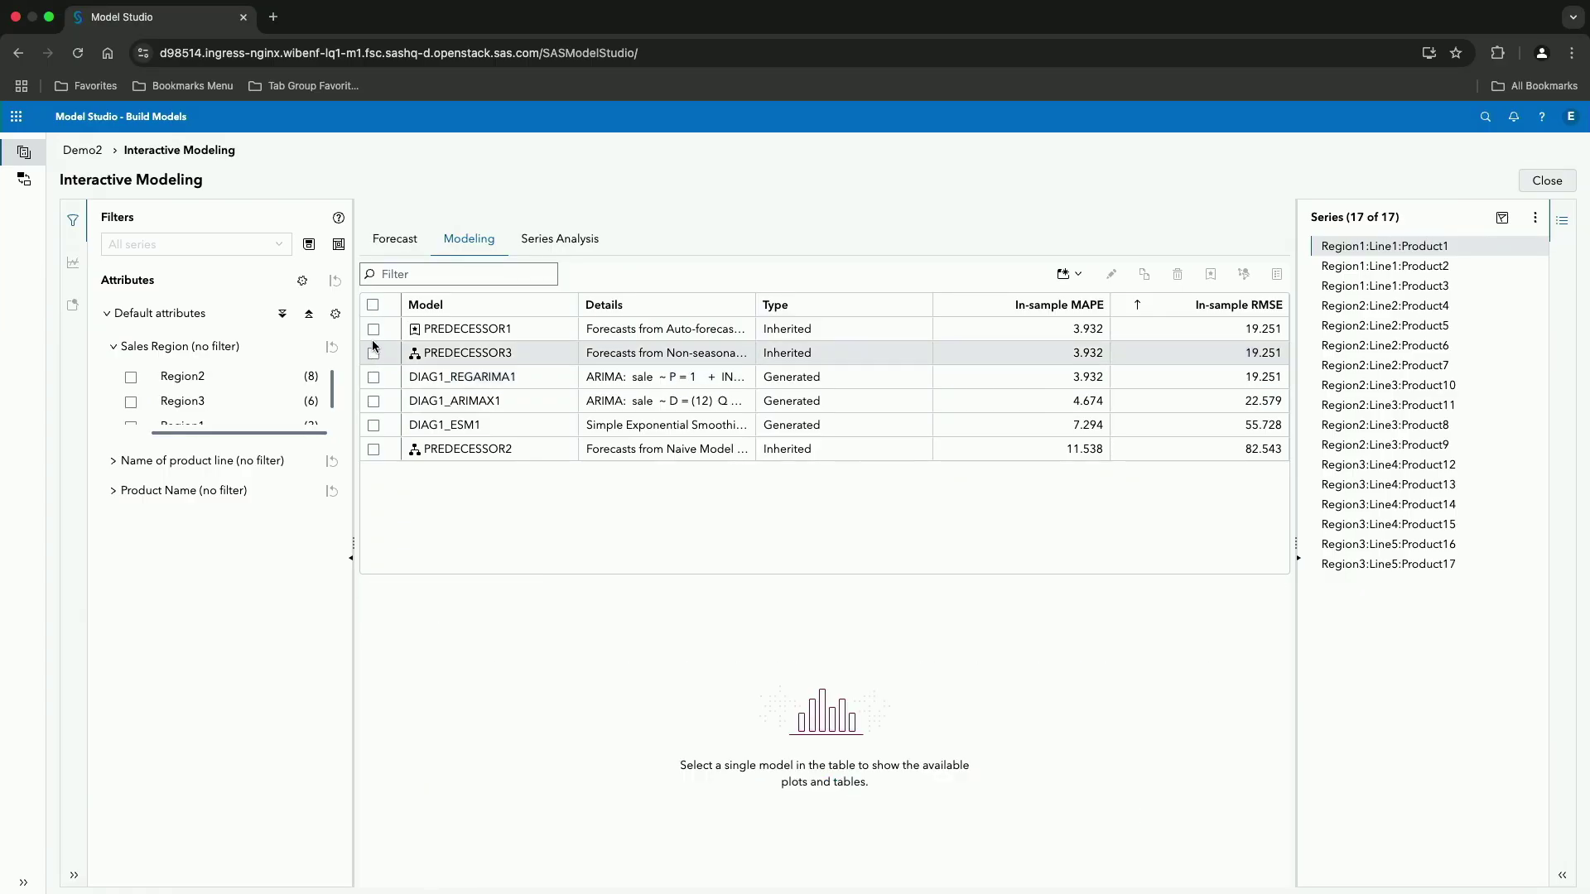
pyautogui.click(374, 330)
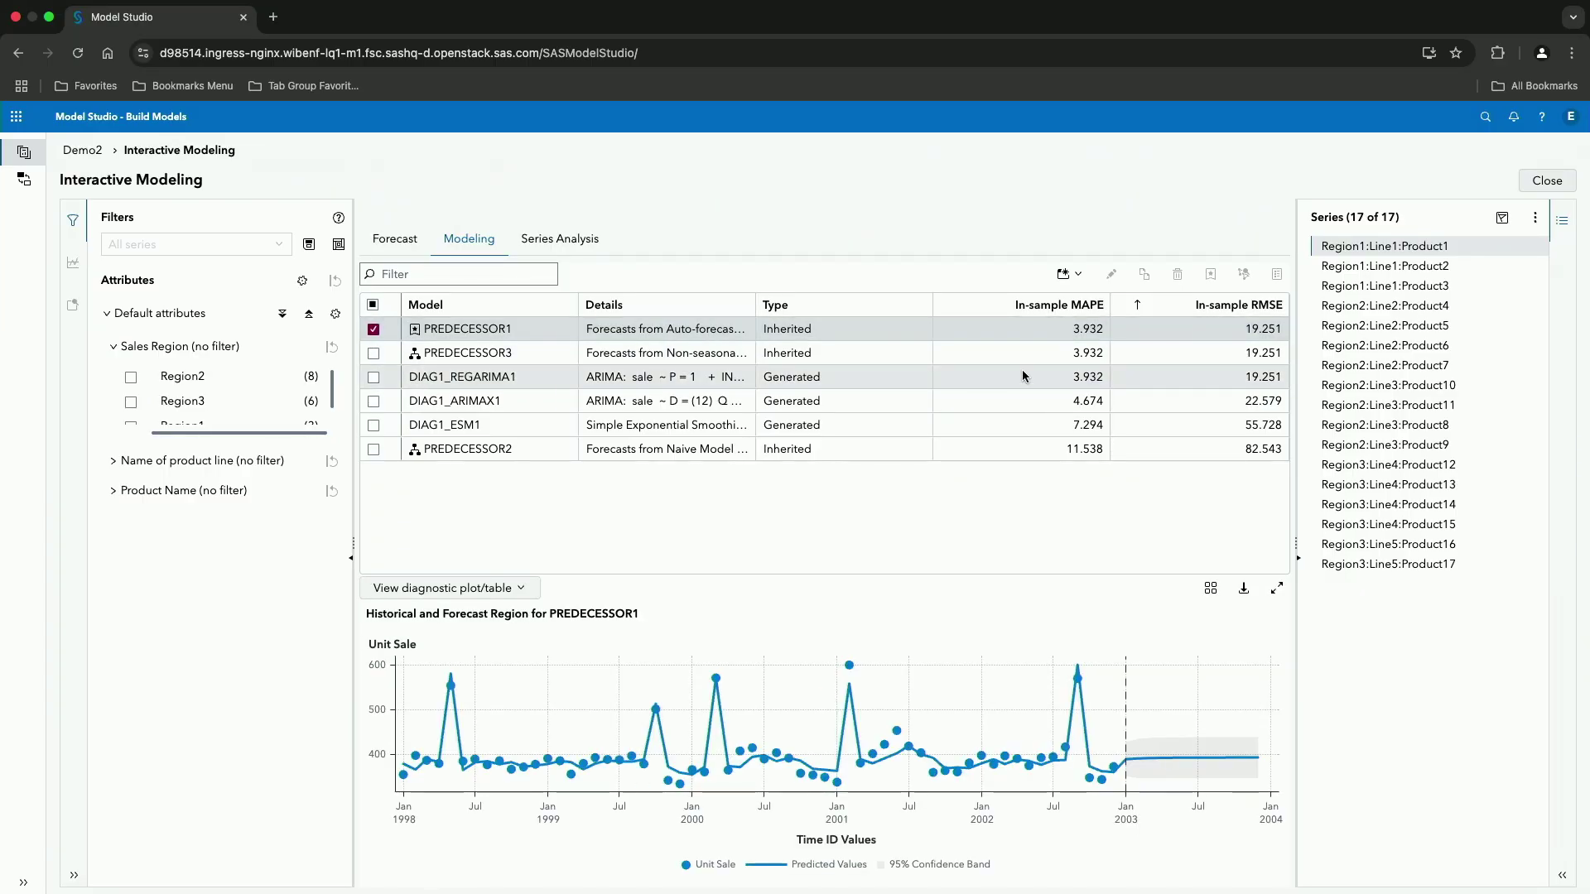
# Step: Try the Missing and Zero options for the horizon forecast values of series Region1:Line1:Product1
pyautogui.rightClick(1366, 255)
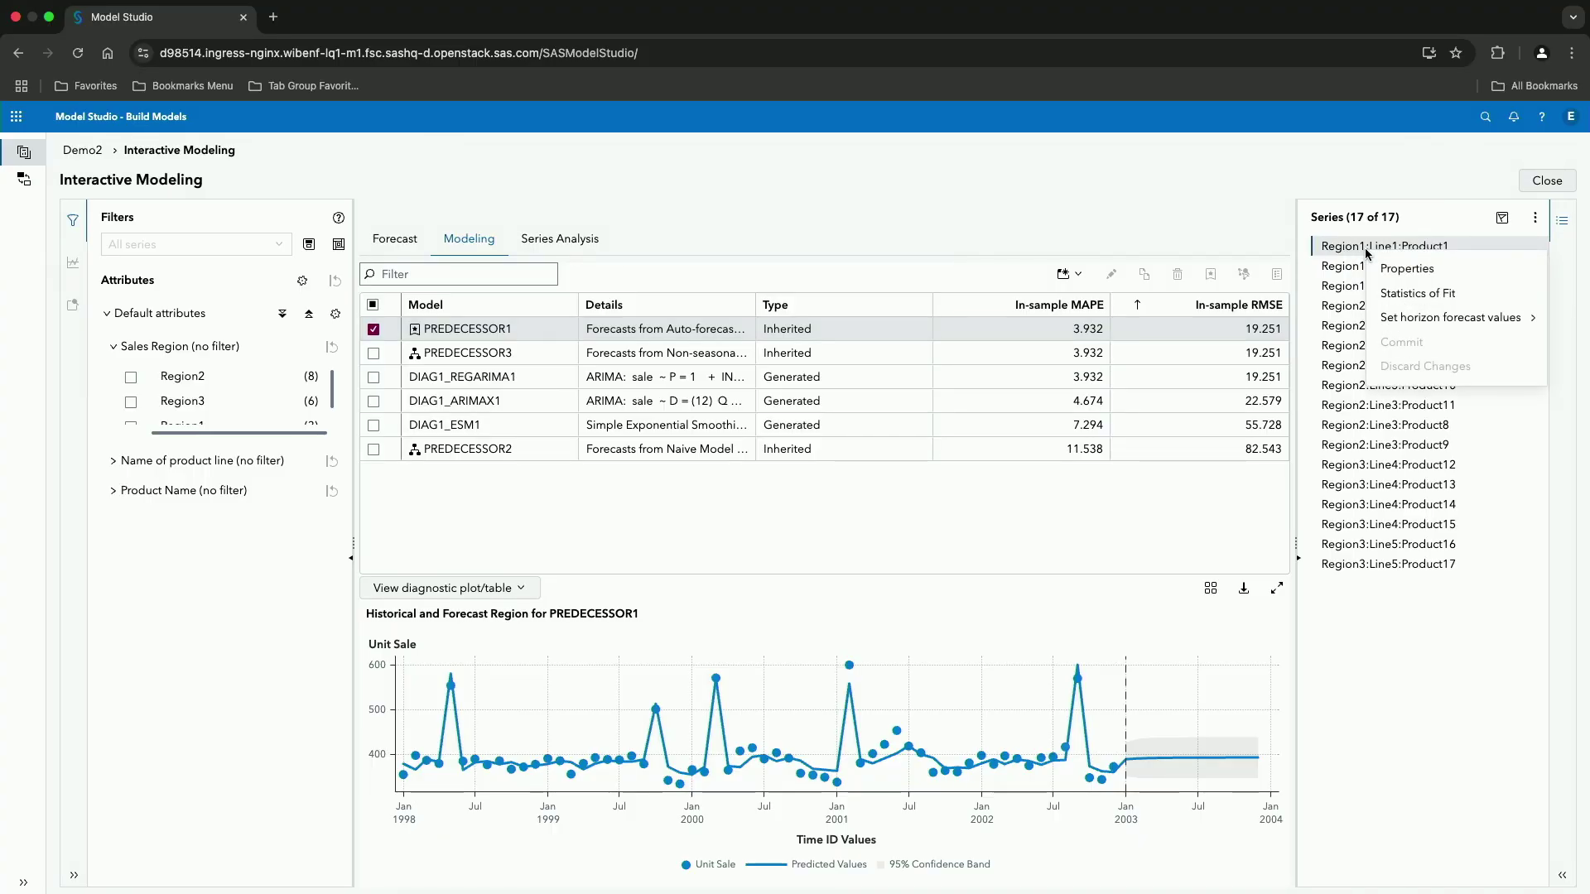
pyautogui.moveTo(1401, 317)
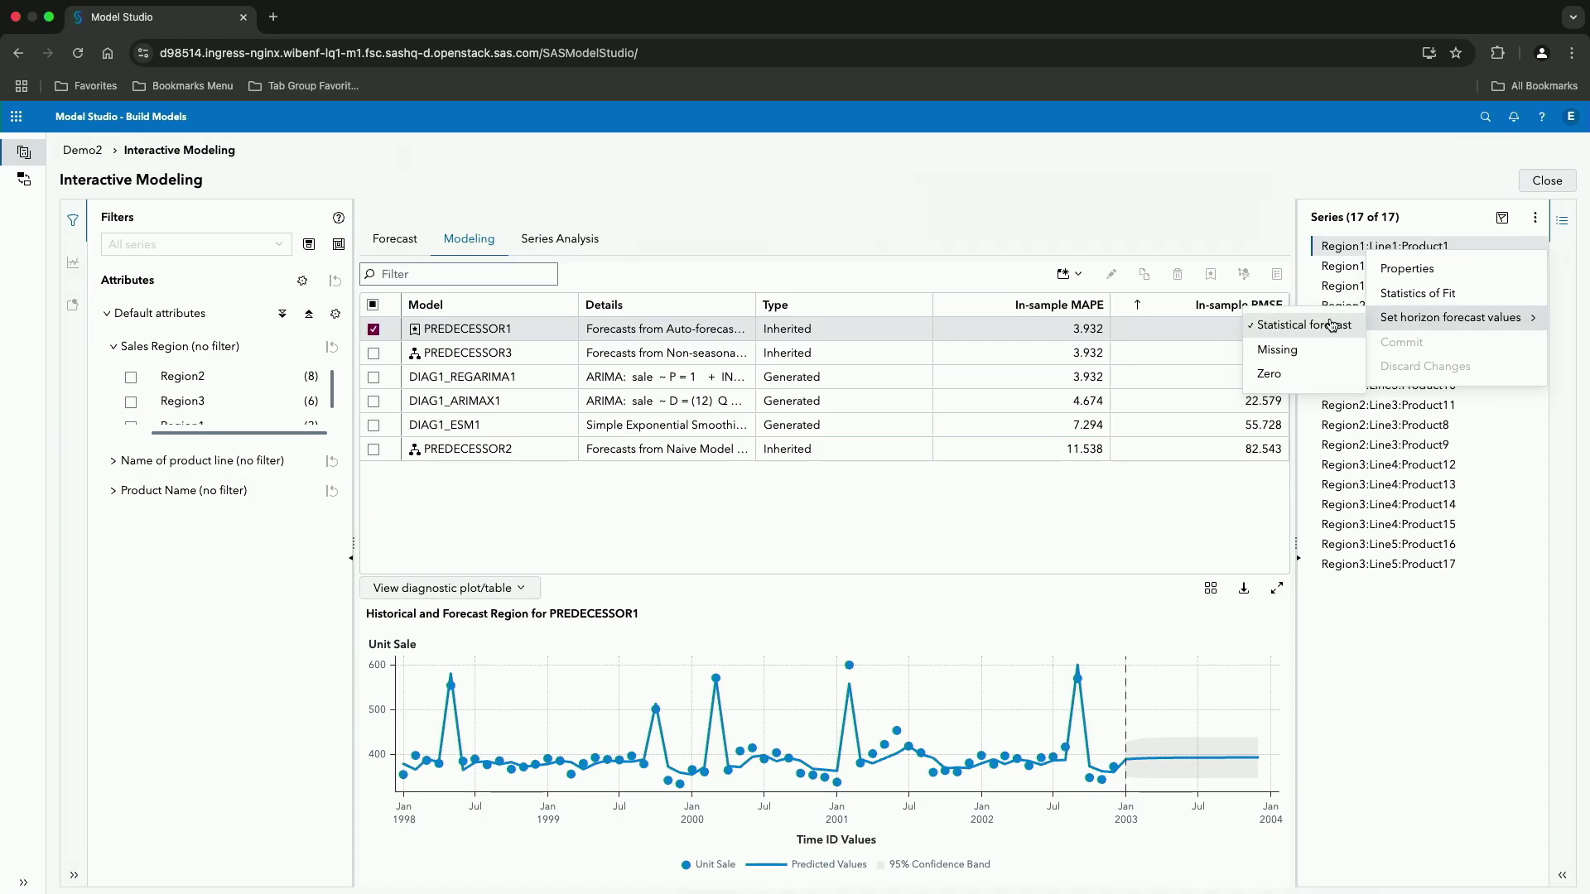
pyautogui.click(1293, 353)
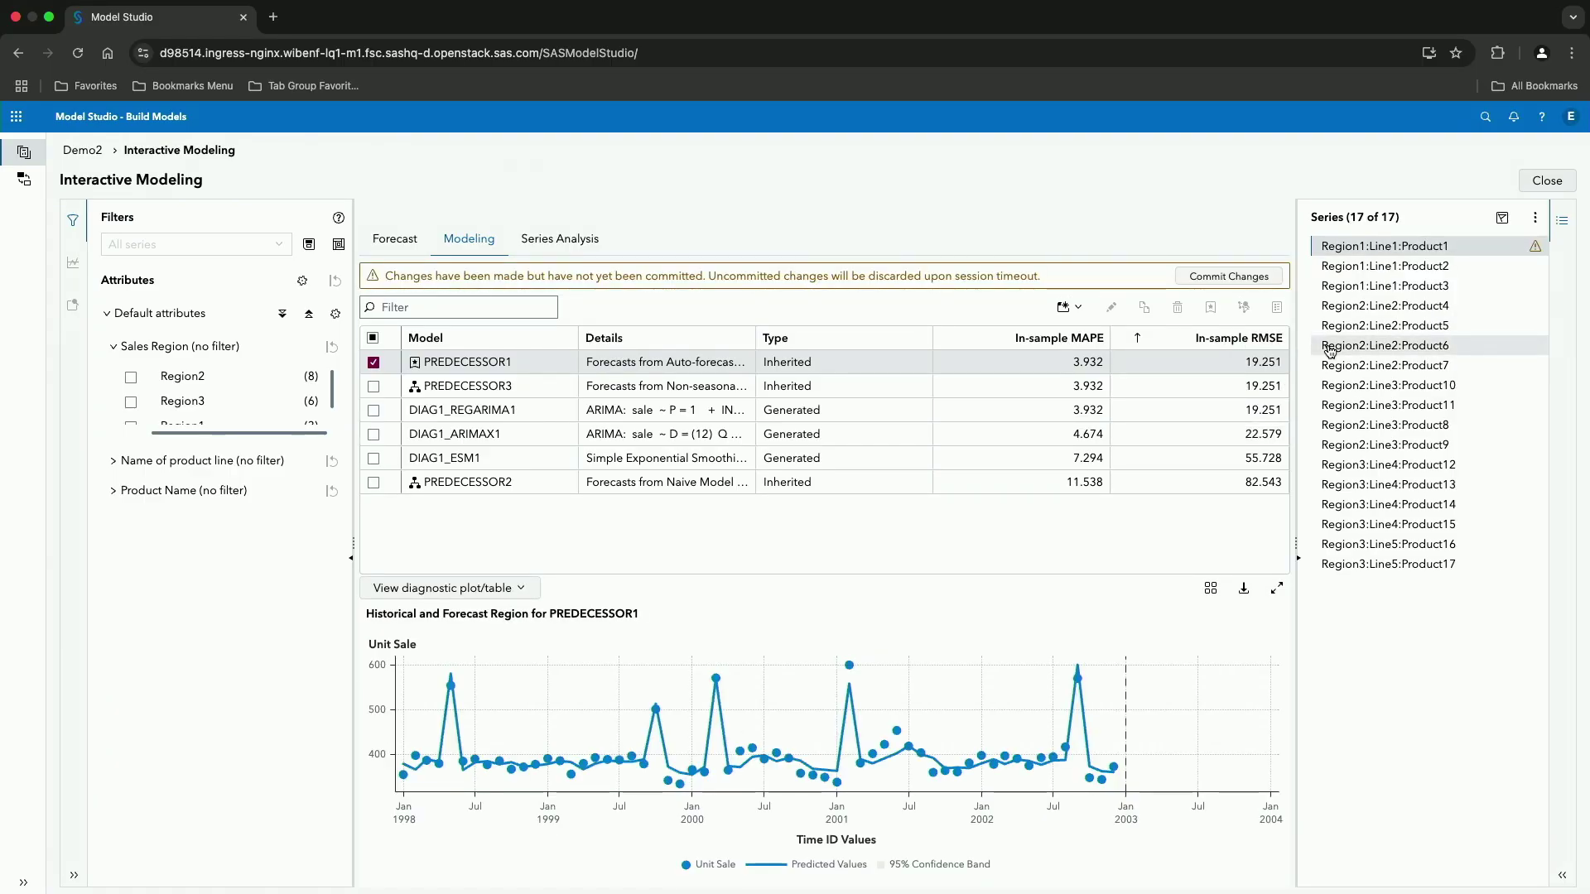
pyautogui.rightClick(1370, 249)
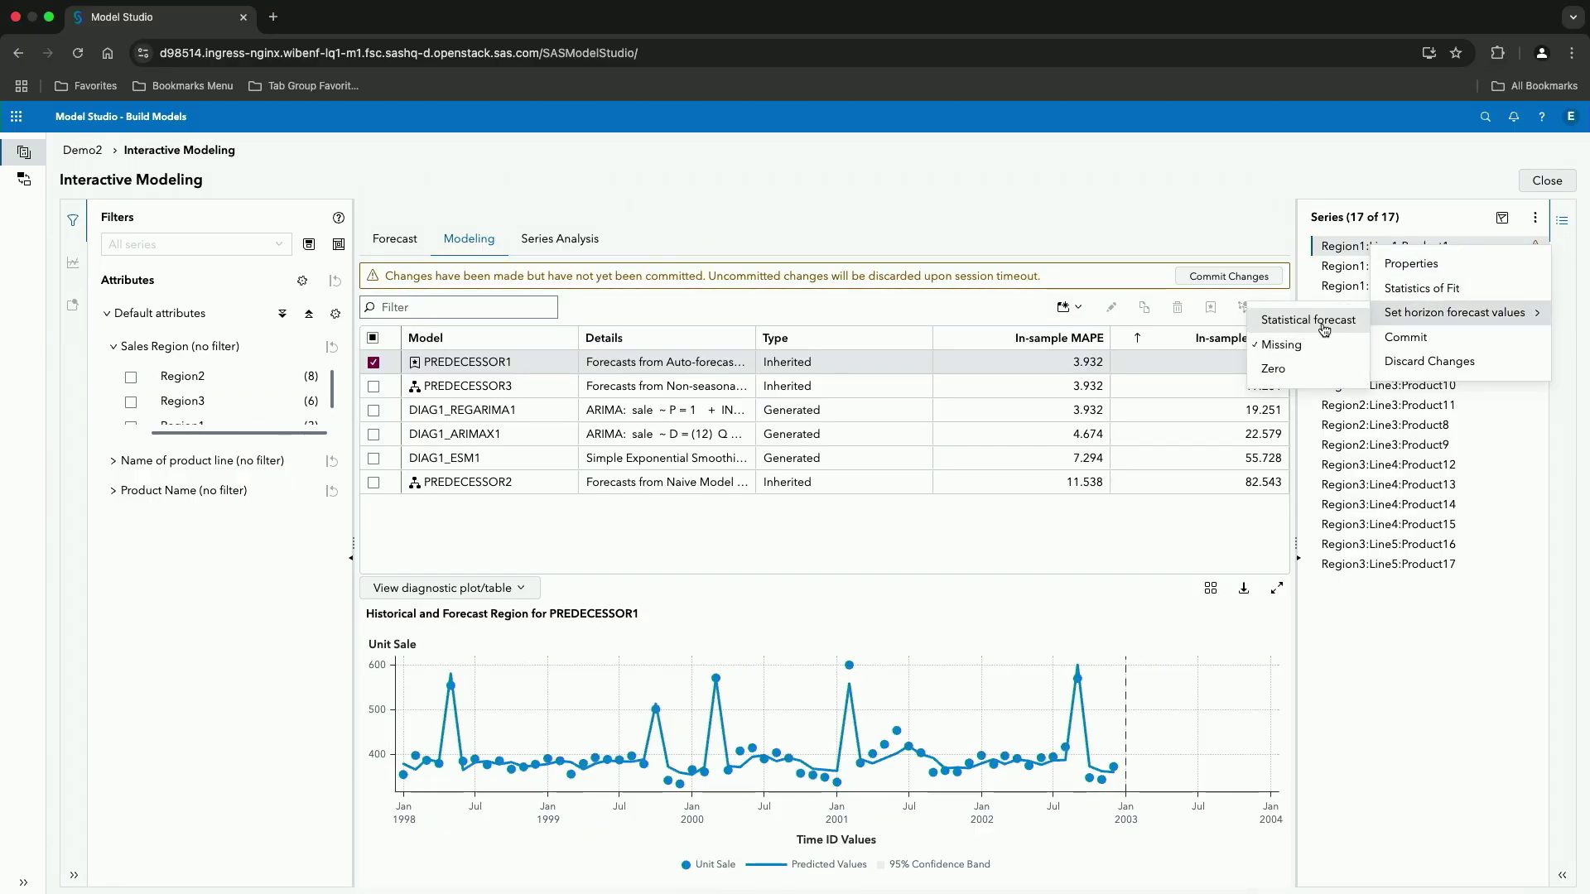
pyautogui.click(1294, 366)
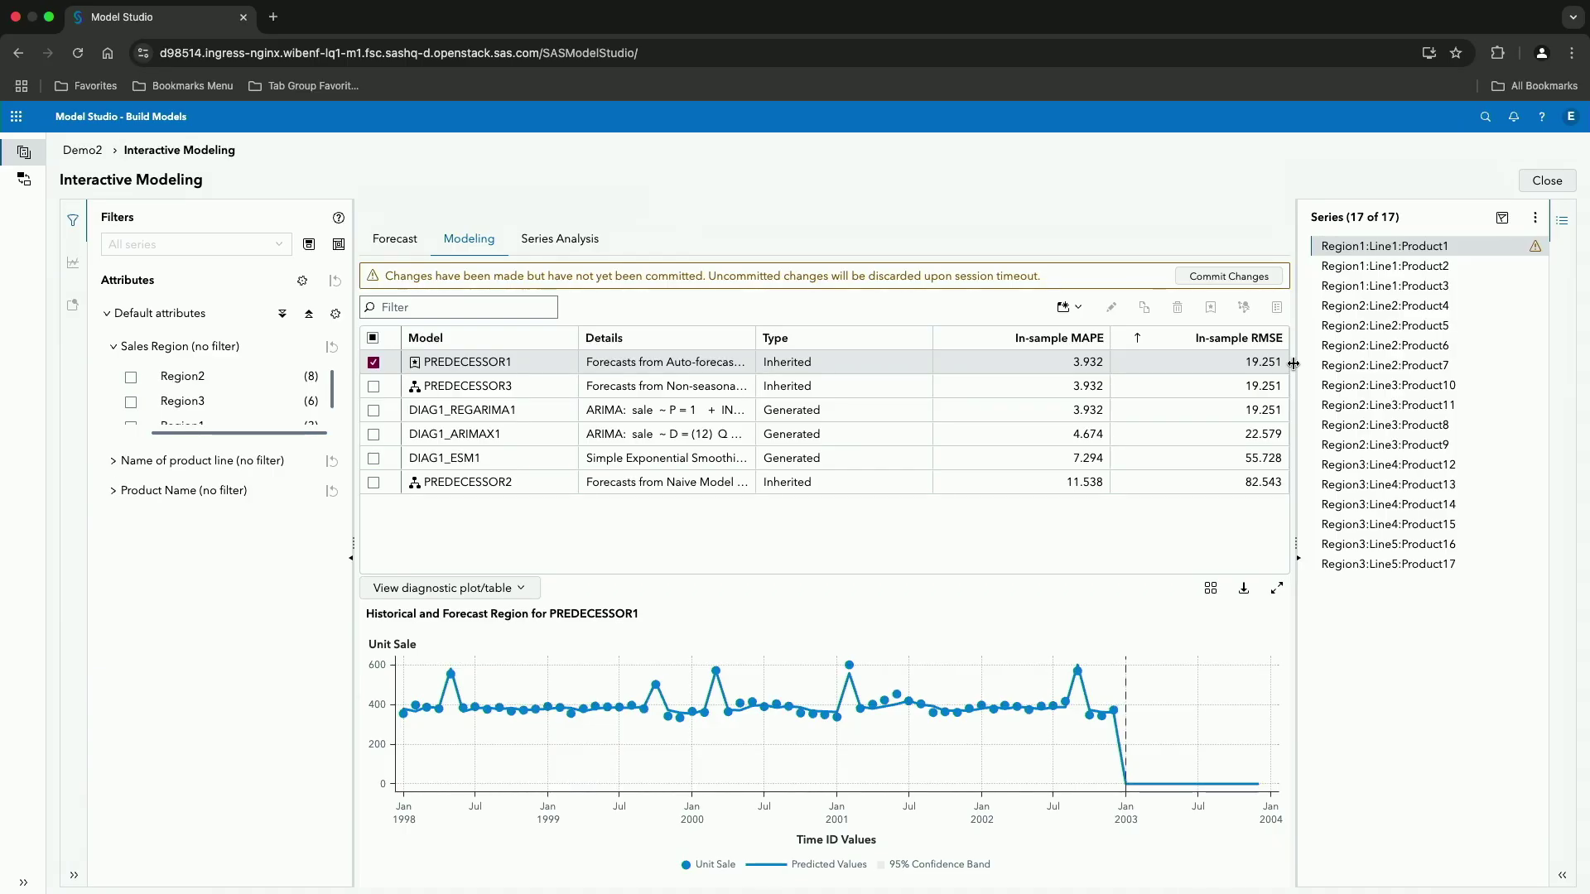
# Step: Set the horizon forecast values of series Region1:Line1:Product1 back to Statistical forecast
pyautogui.rightClick(1370, 248)
pyautogui.moveTo(1391, 311)
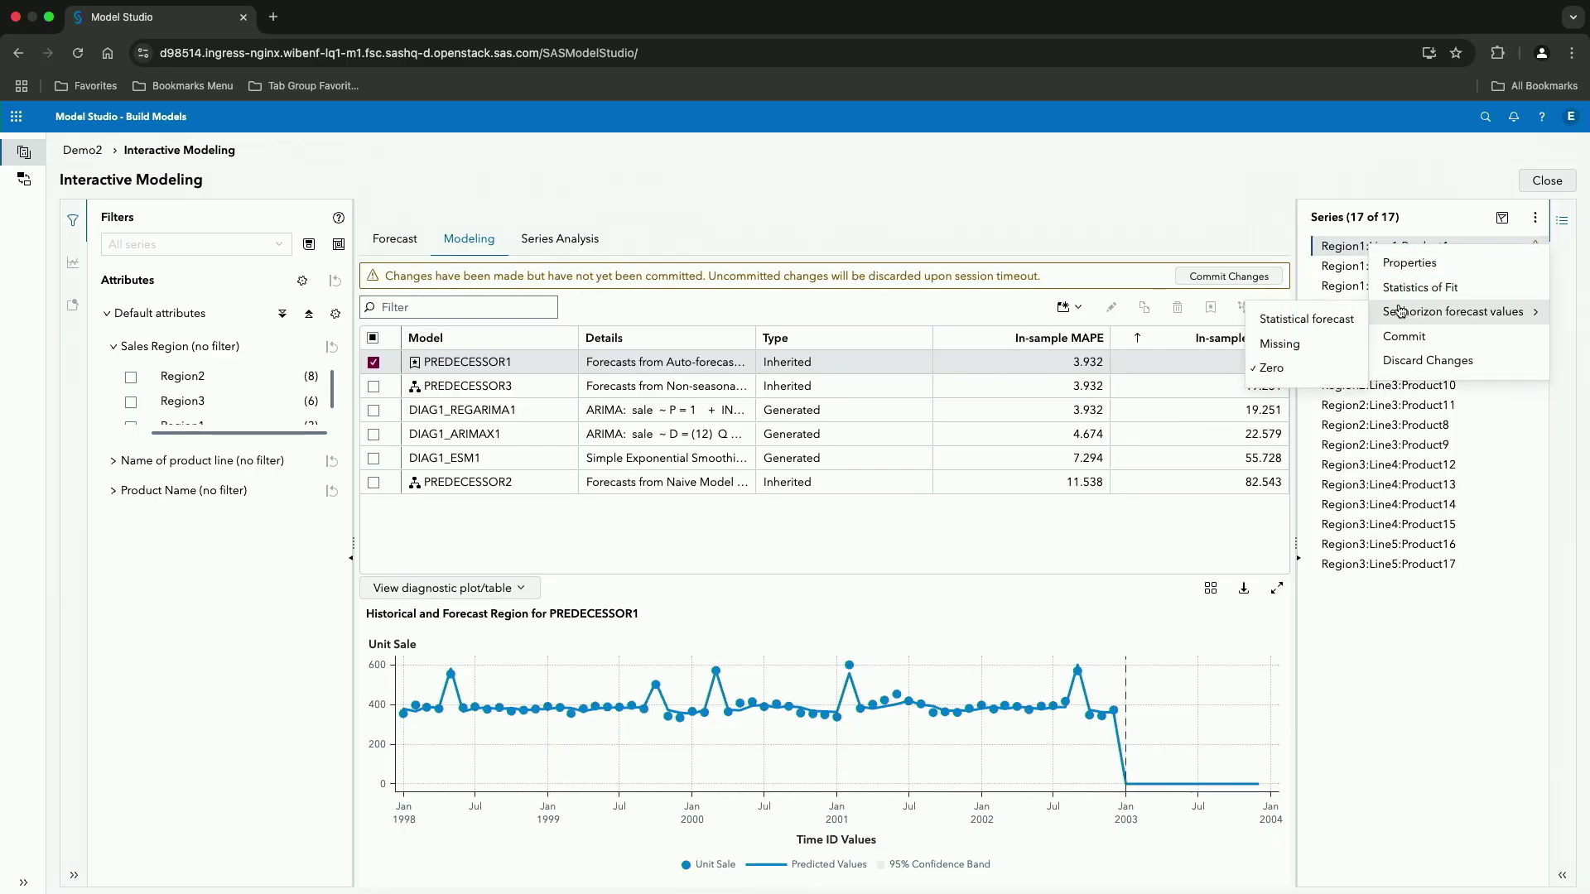
pyautogui.click(1325, 319)
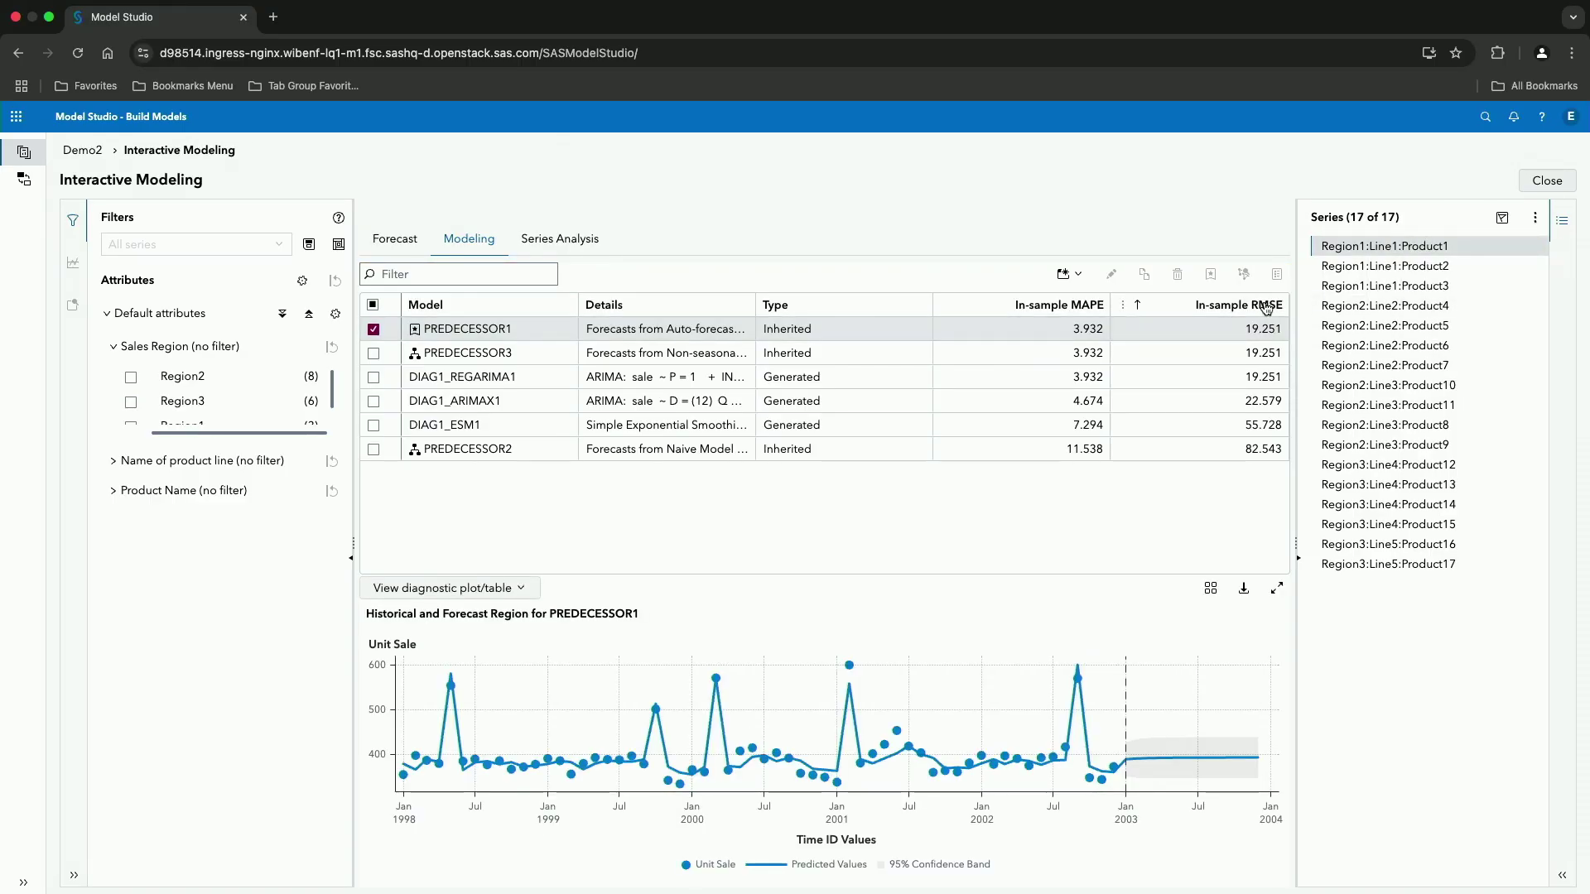
# Step: Set the generated DIAG1_ARIMAX1 model as the champion for series Region1:Line1:Product2
pyautogui.click(1352, 267)
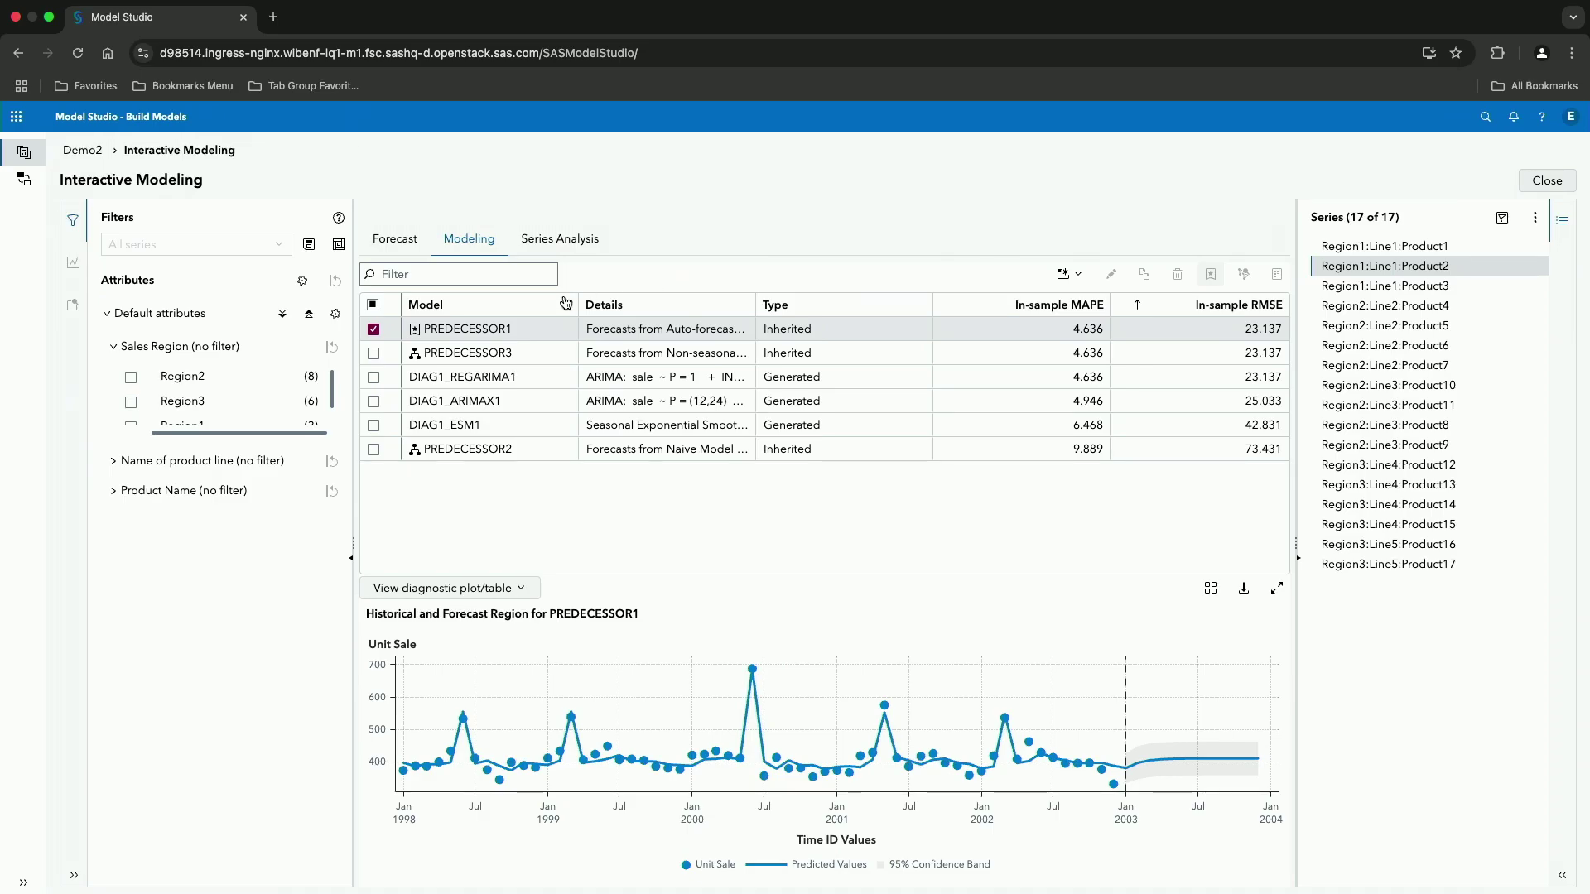
pyautogui.click(374, 329)
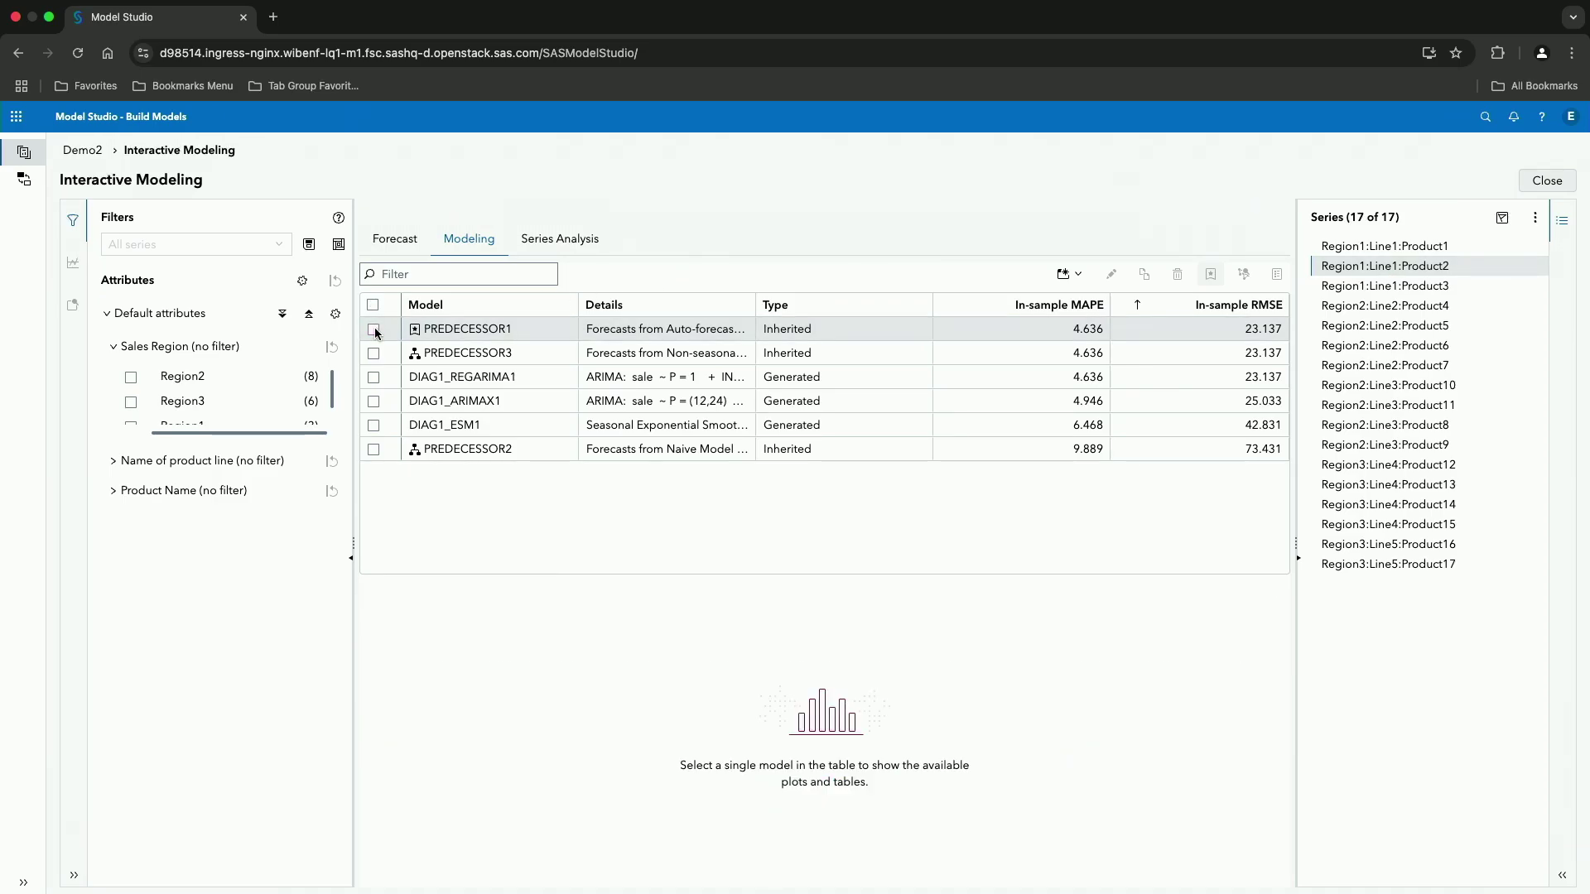
pyautogui.click(373, 330)
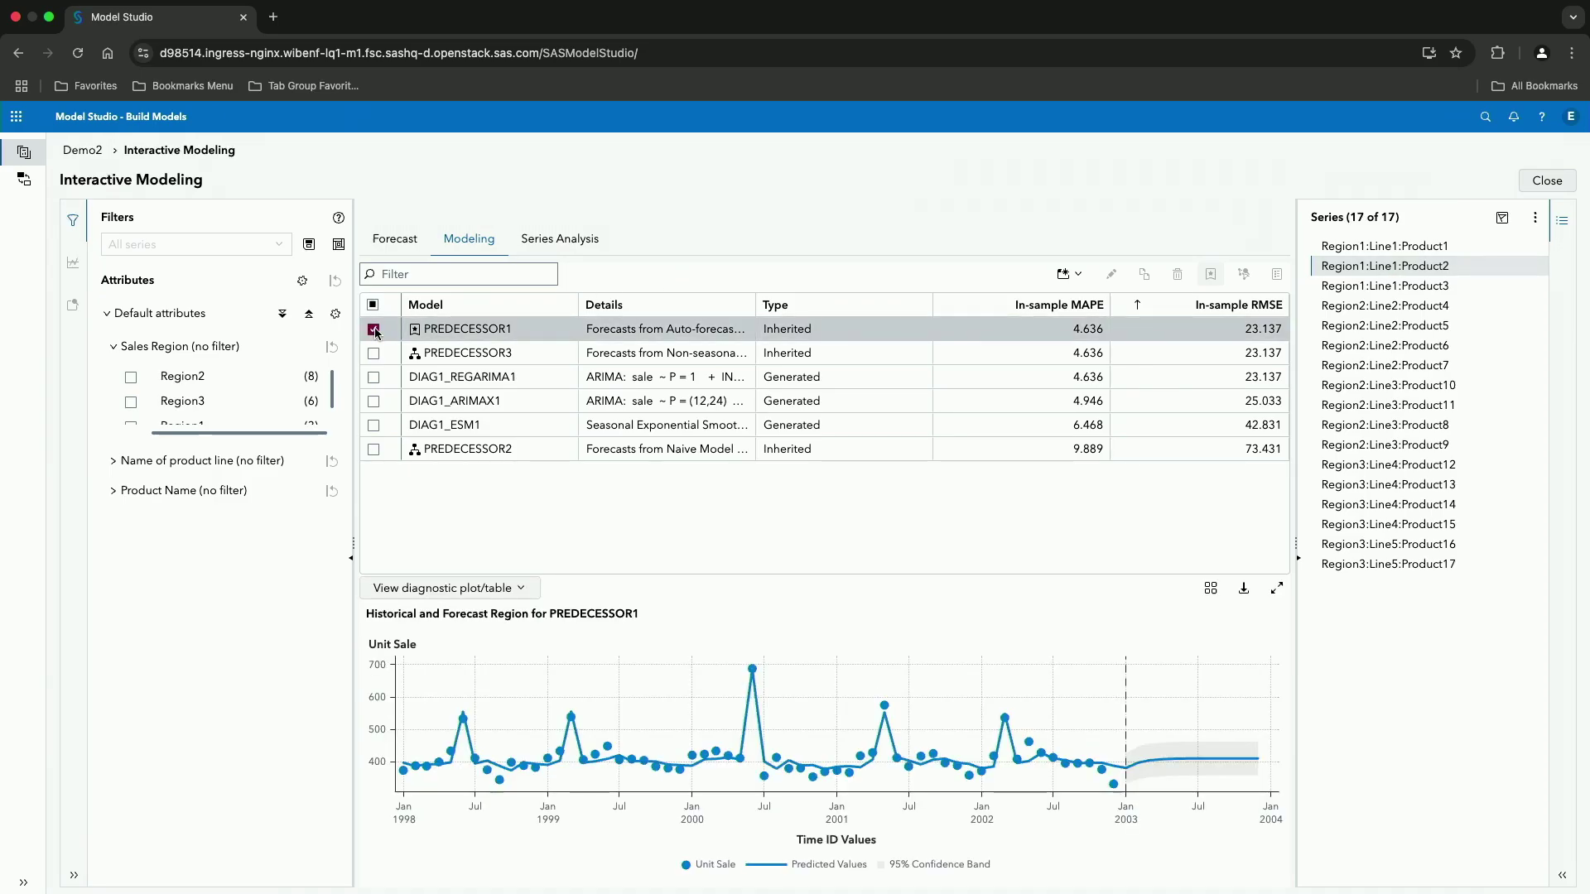
pyautogui.click(374, 377)
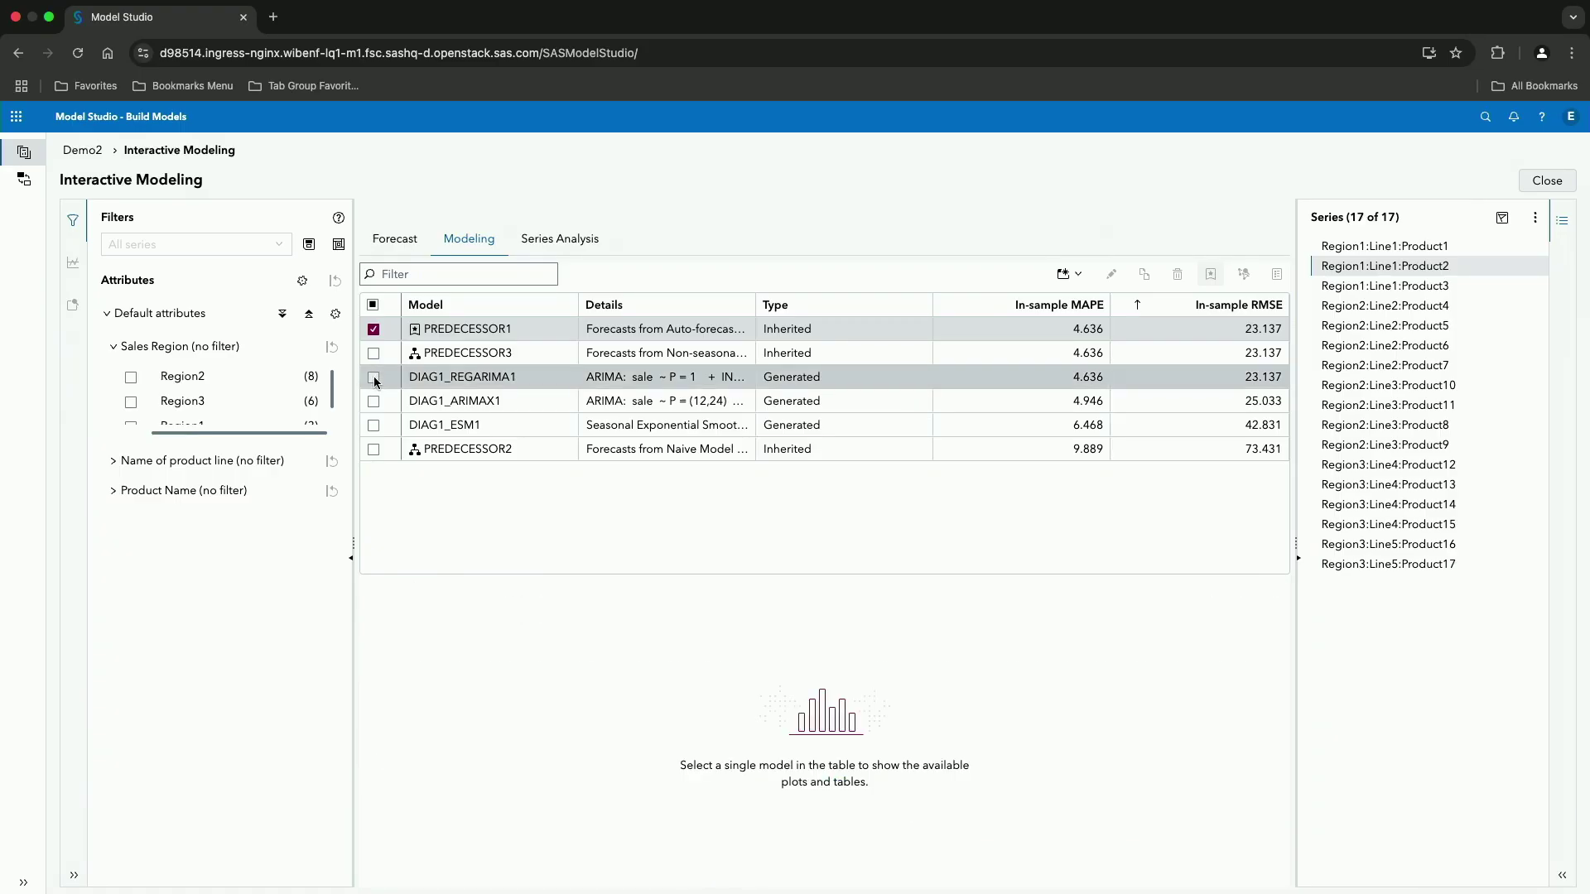
pyautogui.click(372, 329)
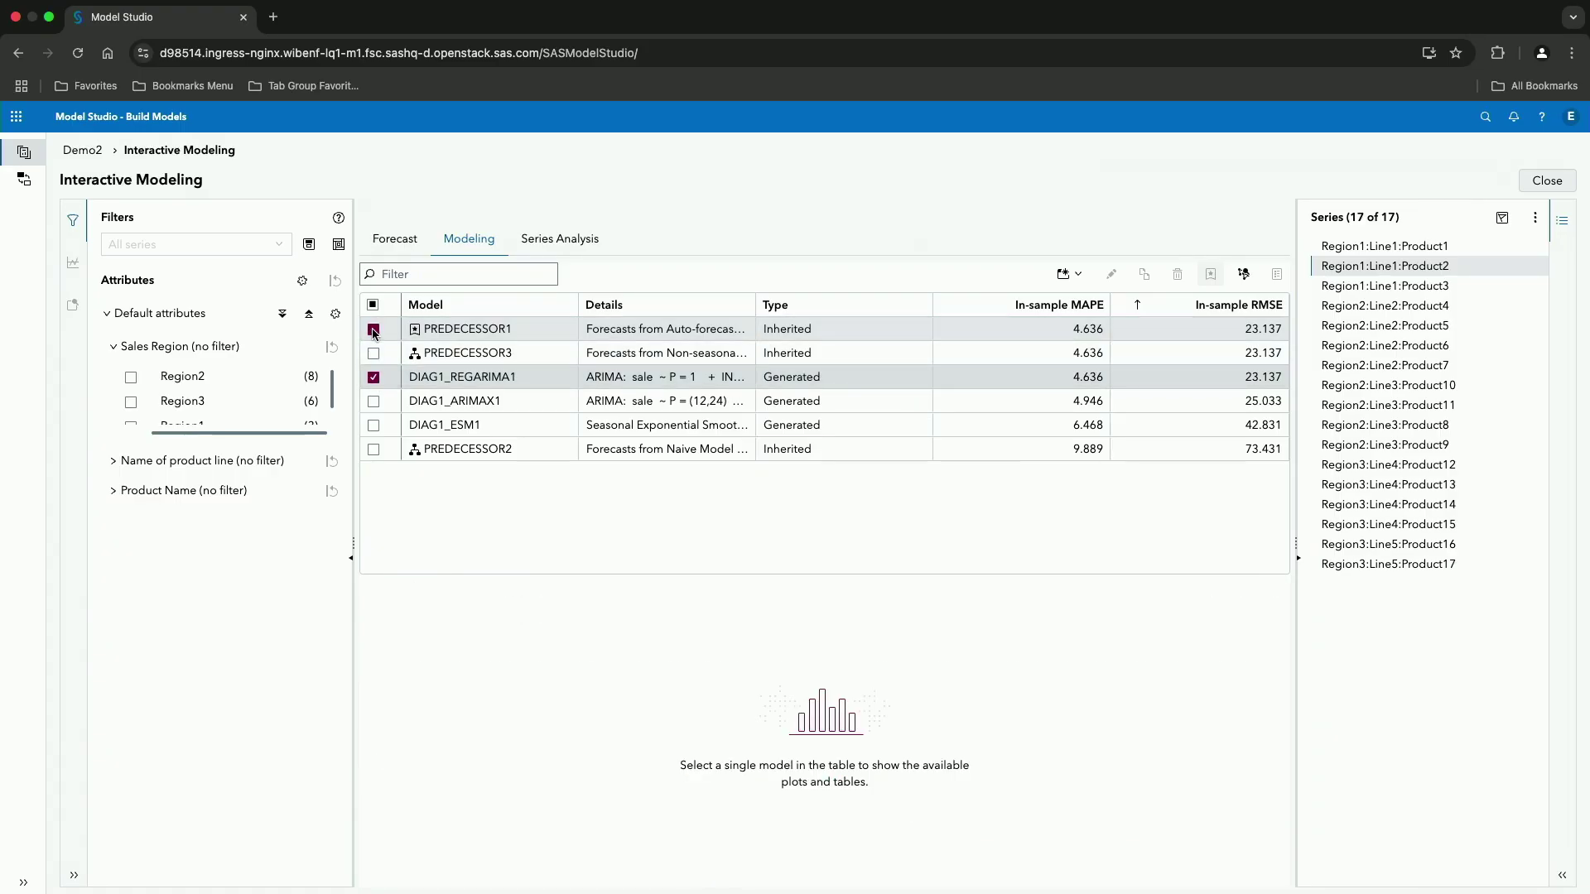
pyautogui.click(374, 402)
pyautogui.click(373, 379)
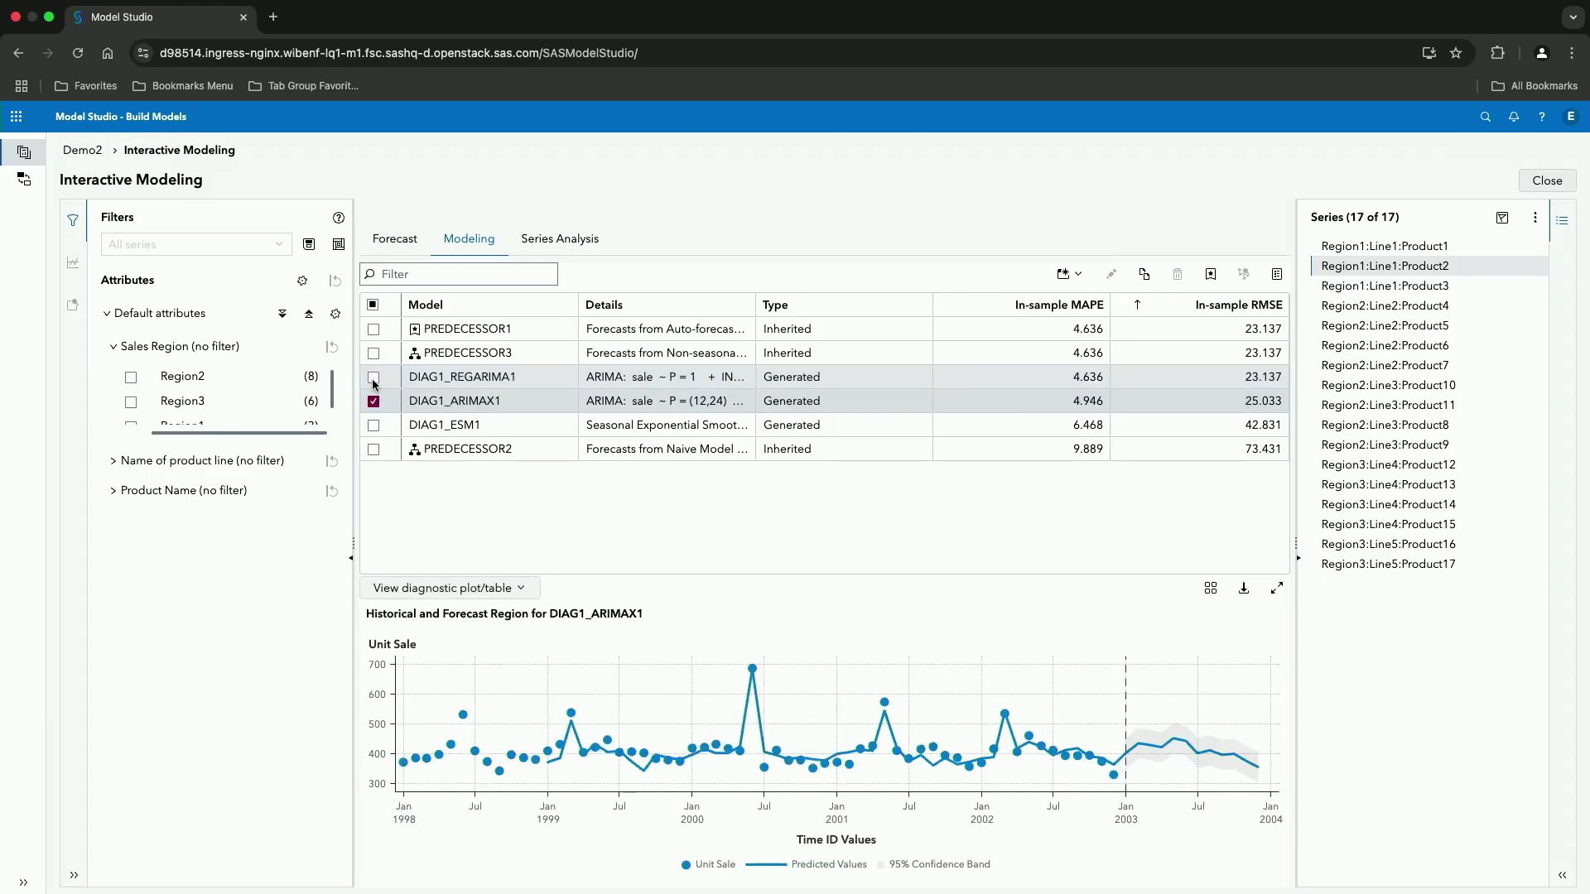
pyautogui.rightClick(515, 401)
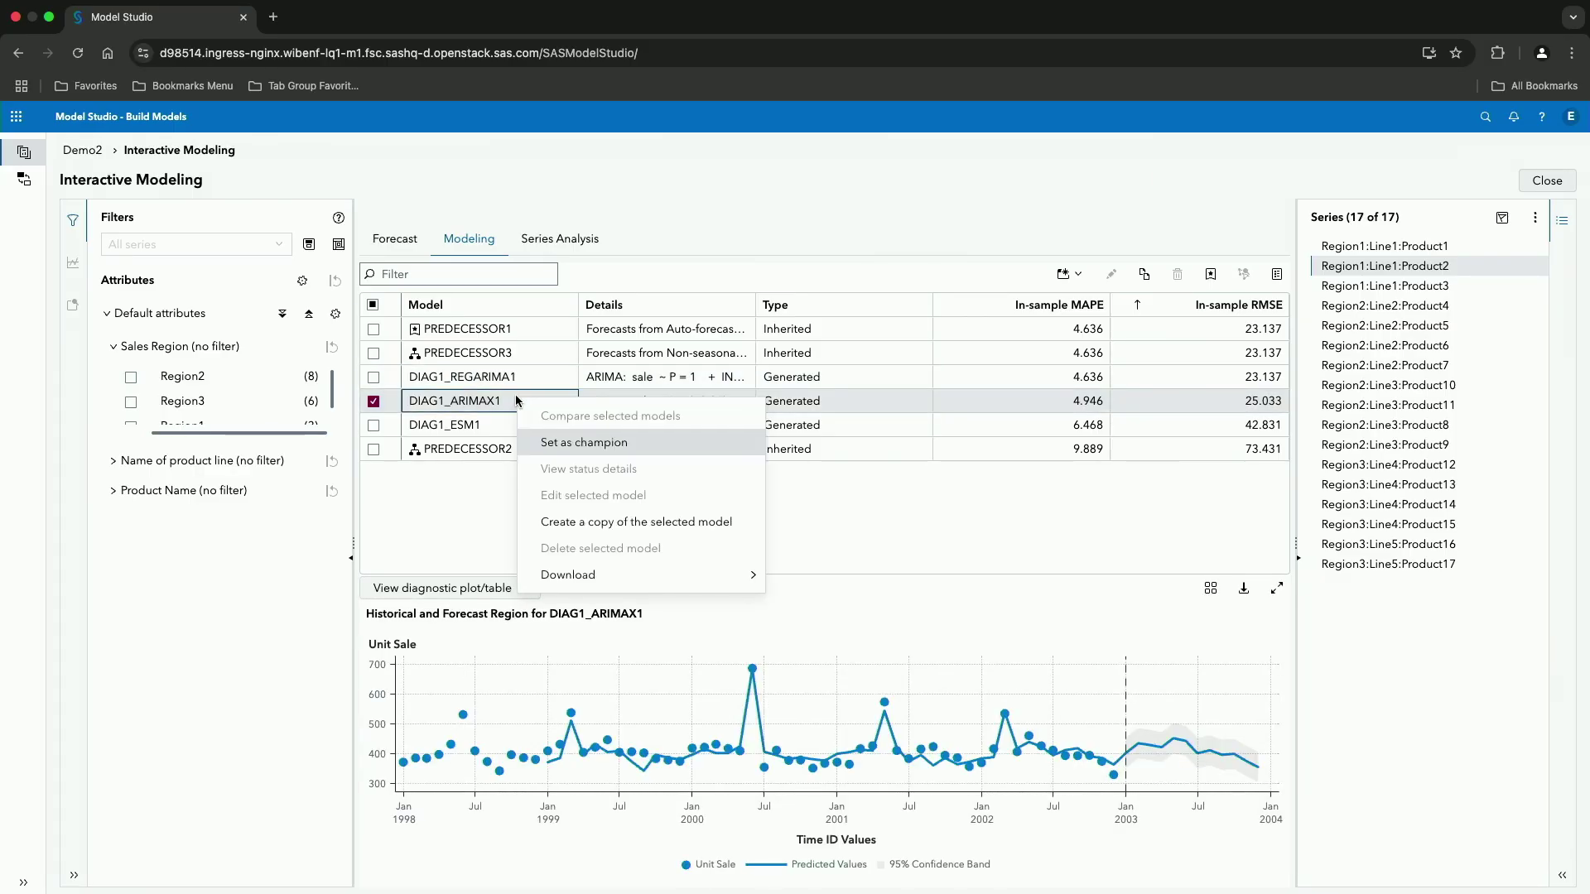
pyautogui.click(989, 281)
pyautogui.click(1211, 277)
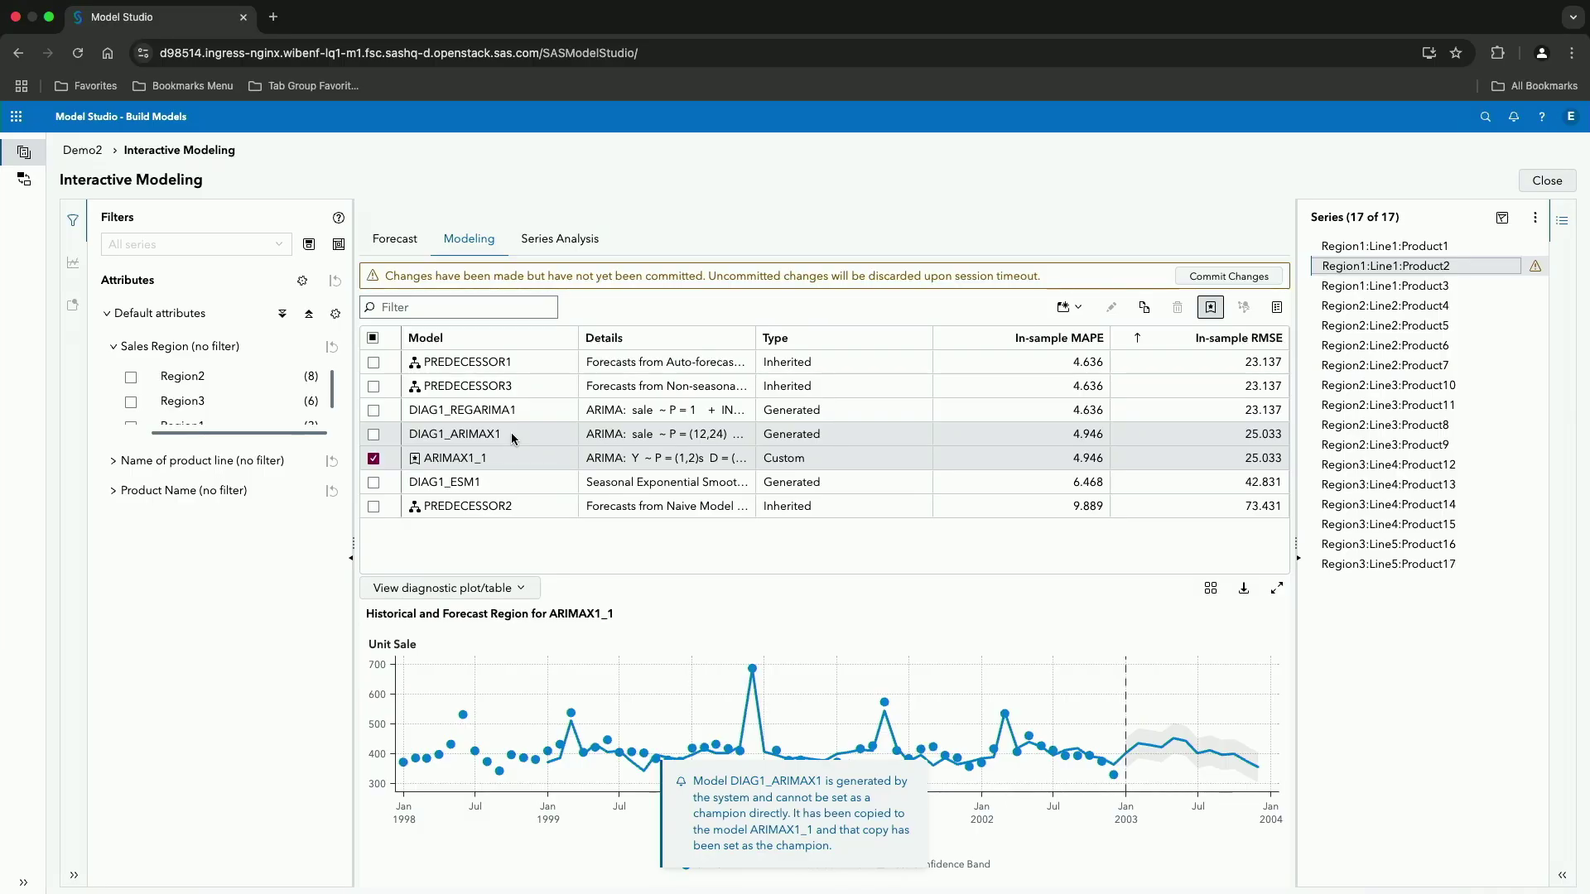
pyautogui.click(374, 459)
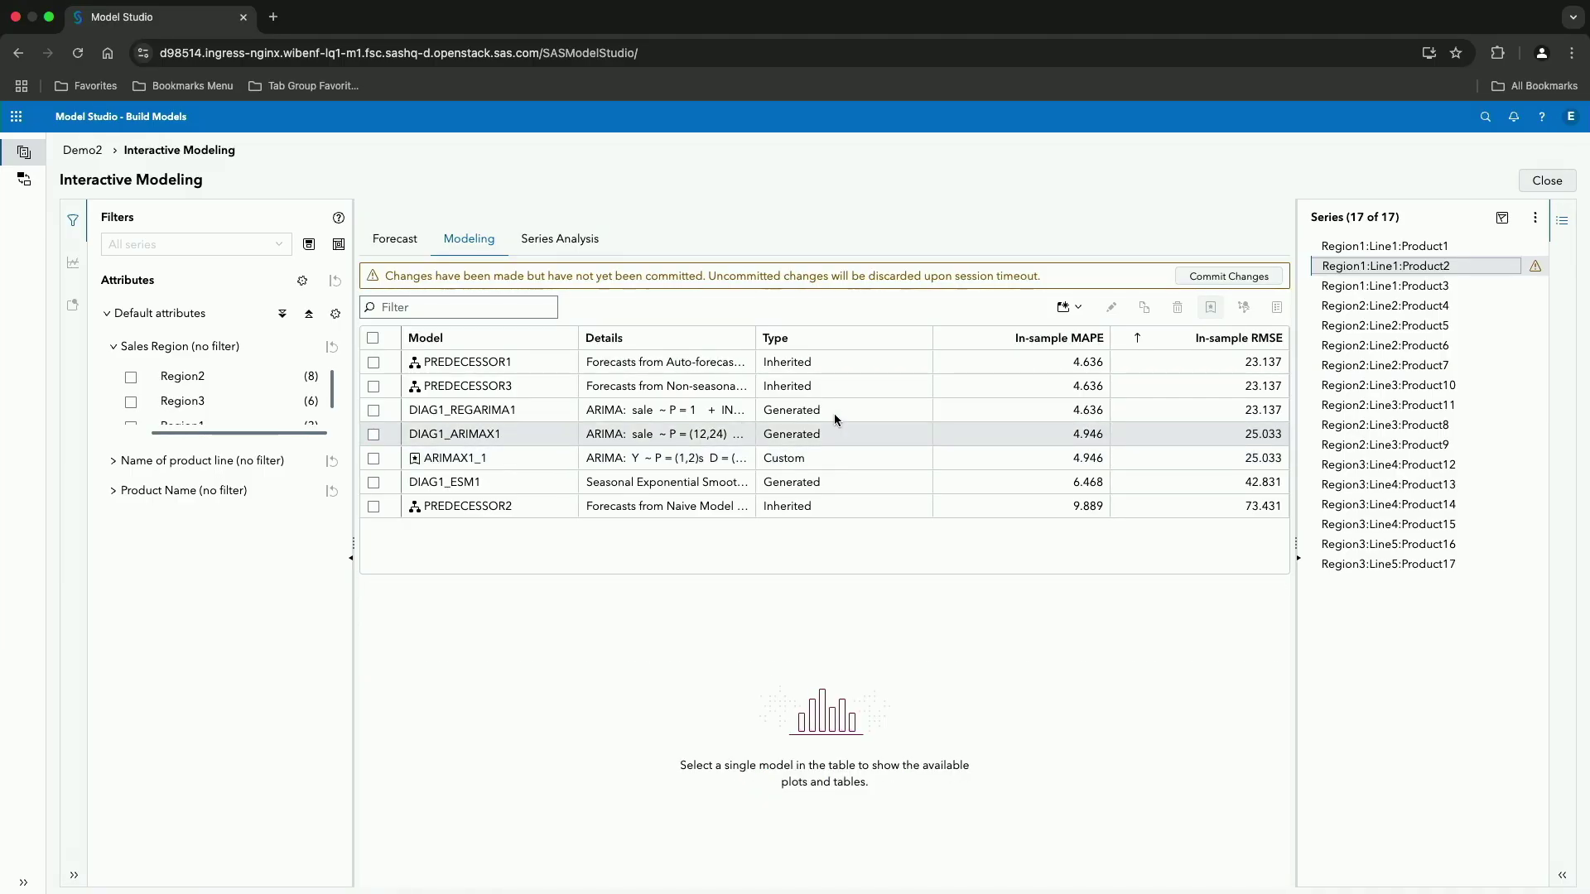
# Step: Copy the generated DIAG1_REGARIMA1 model of series Region2:Line2:Product6 as REGARIMA1_1 and set the copy as champion
pyautogui.click(1358, 345)
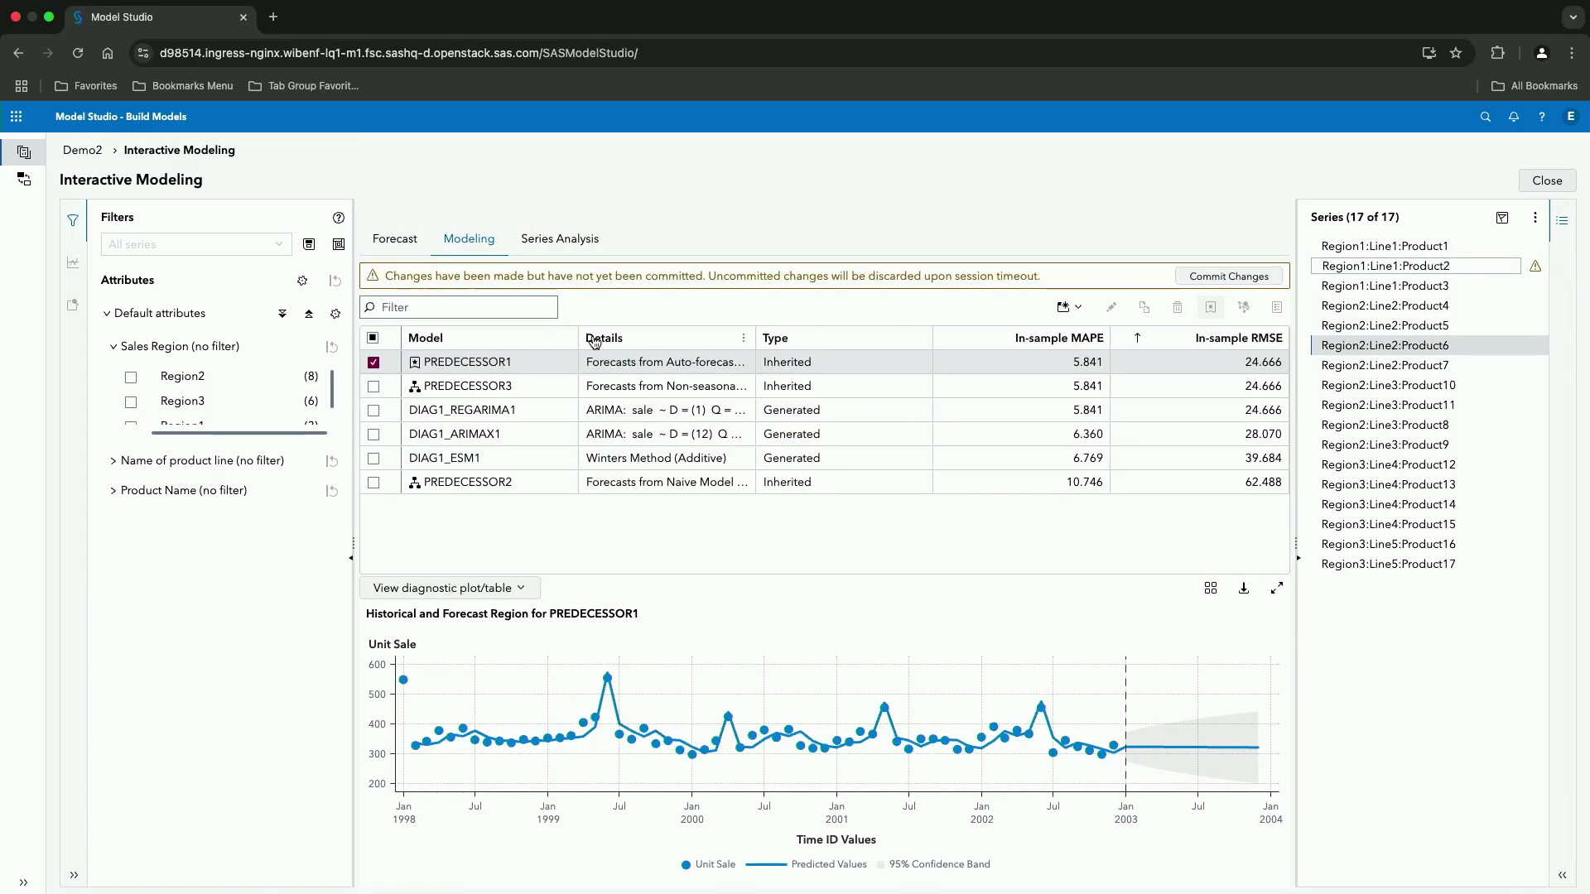
pyautogui.click(374, 363)
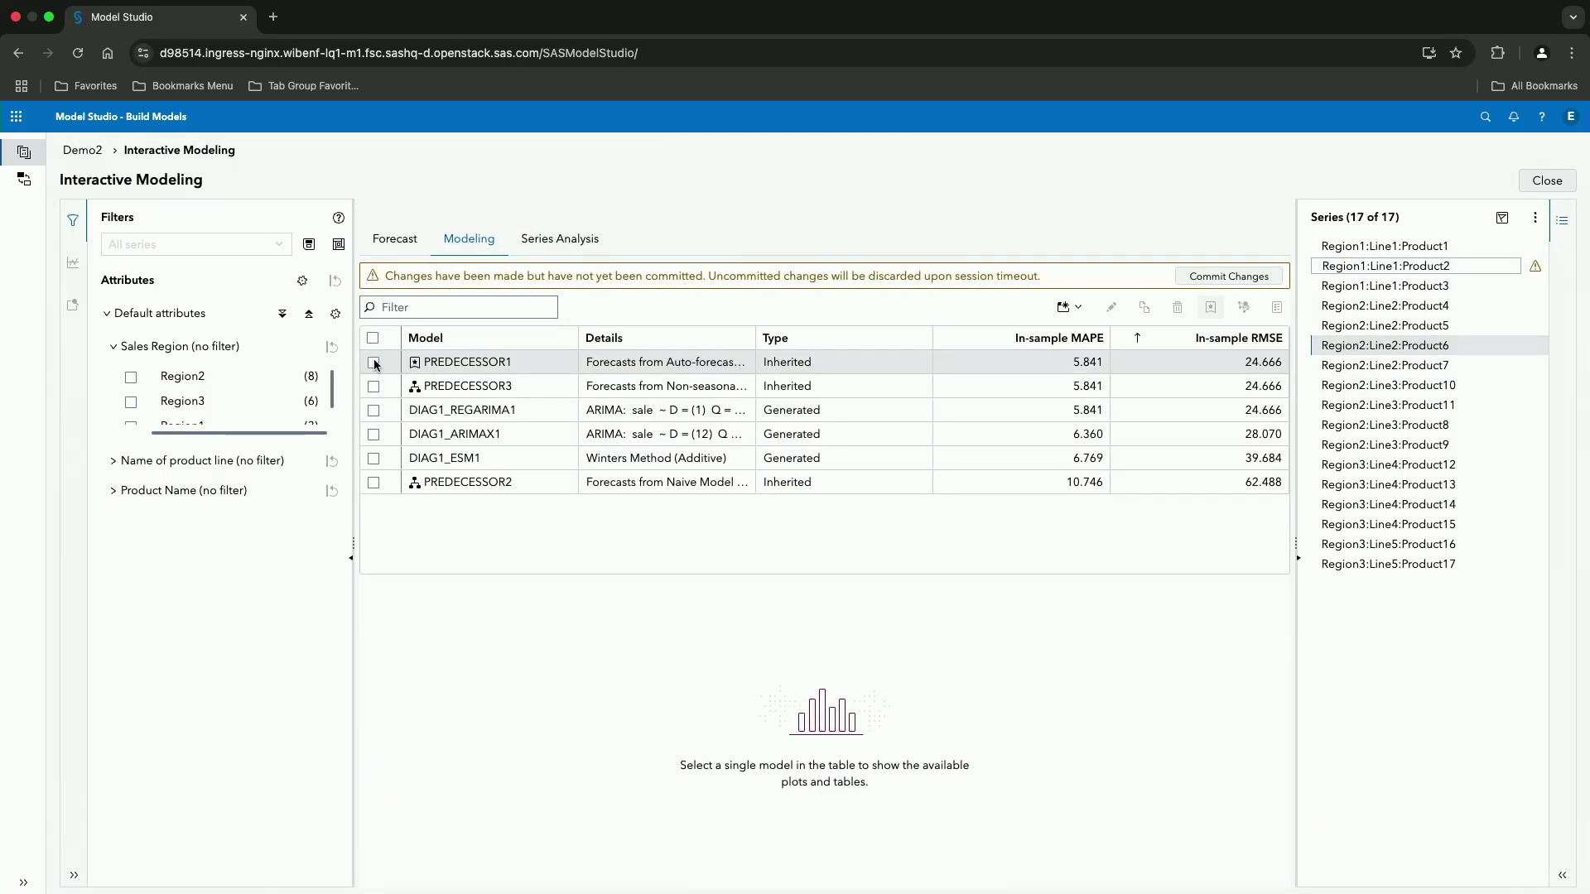
pyautogui.click(373, 410)
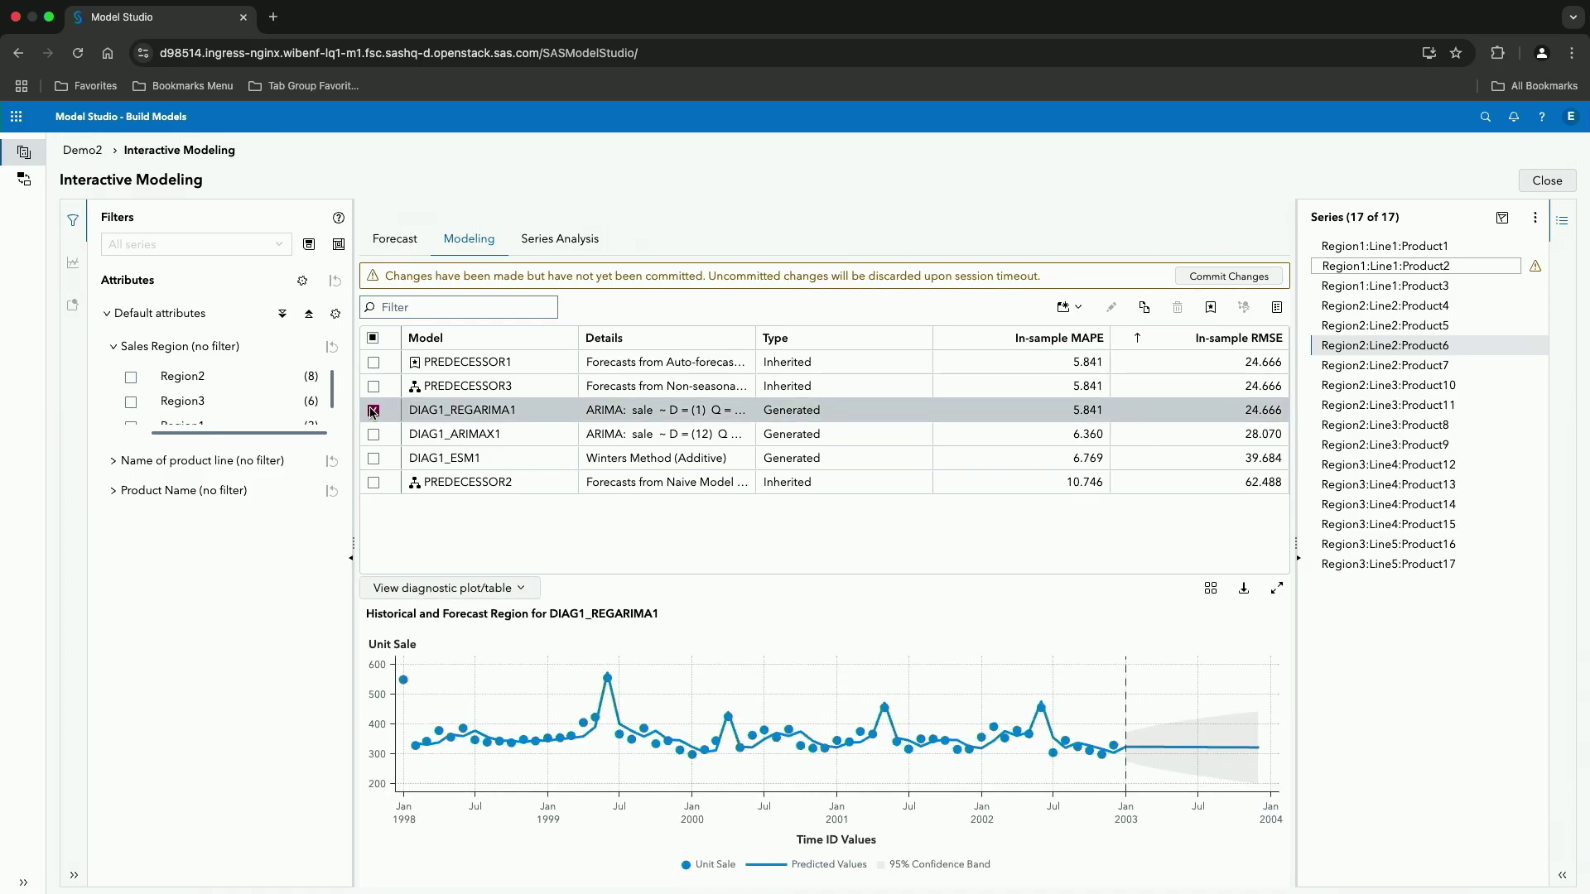
pyautogui.rightClick(457, 419)
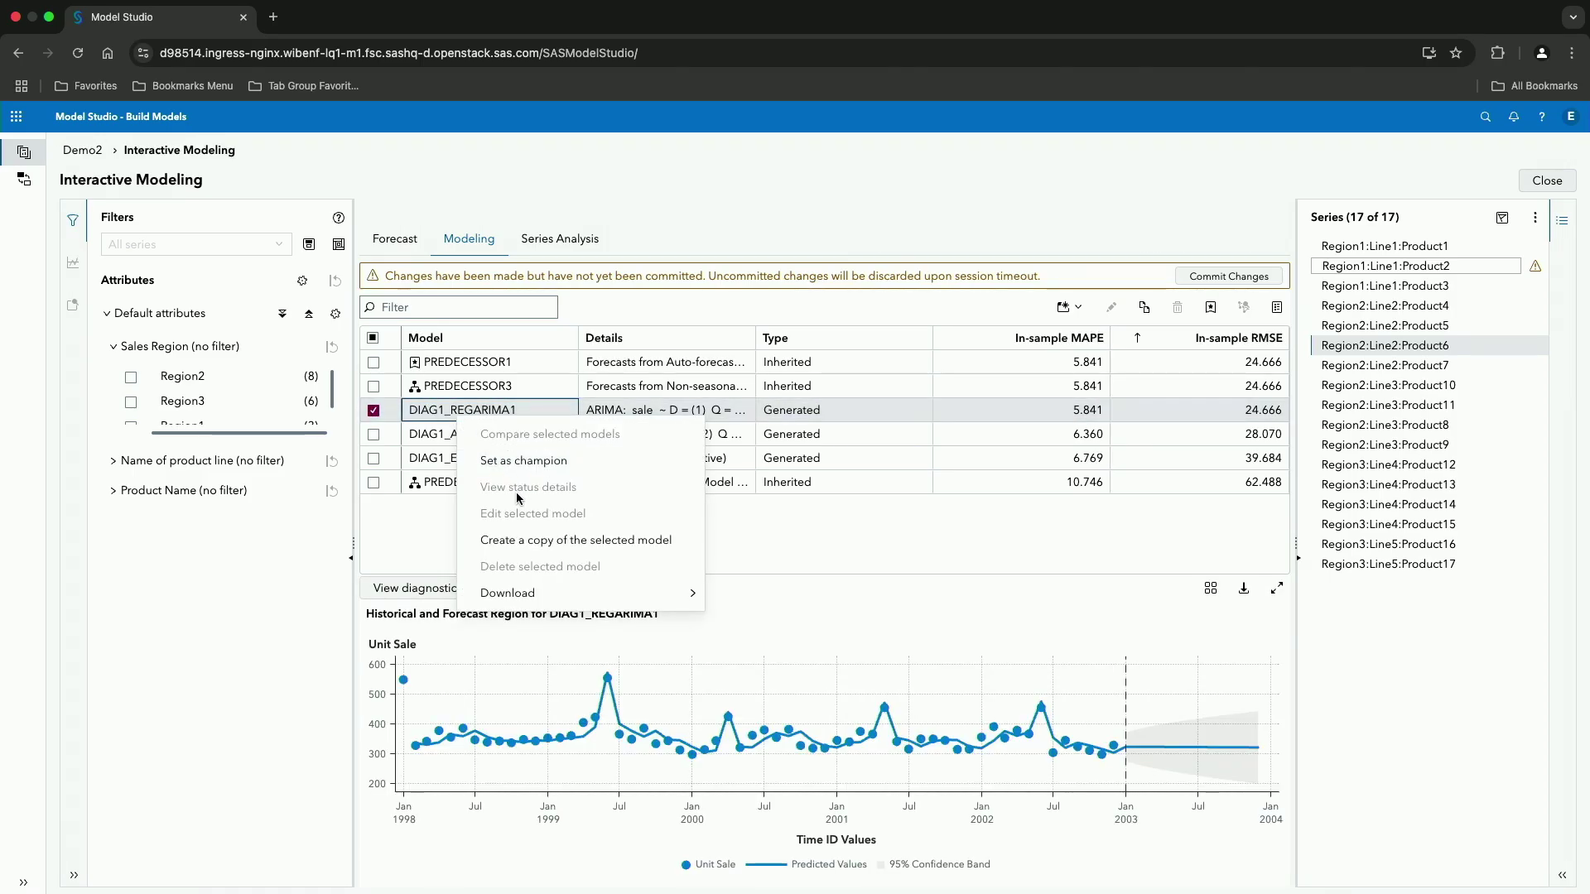
pyautogui.click(530, 546)
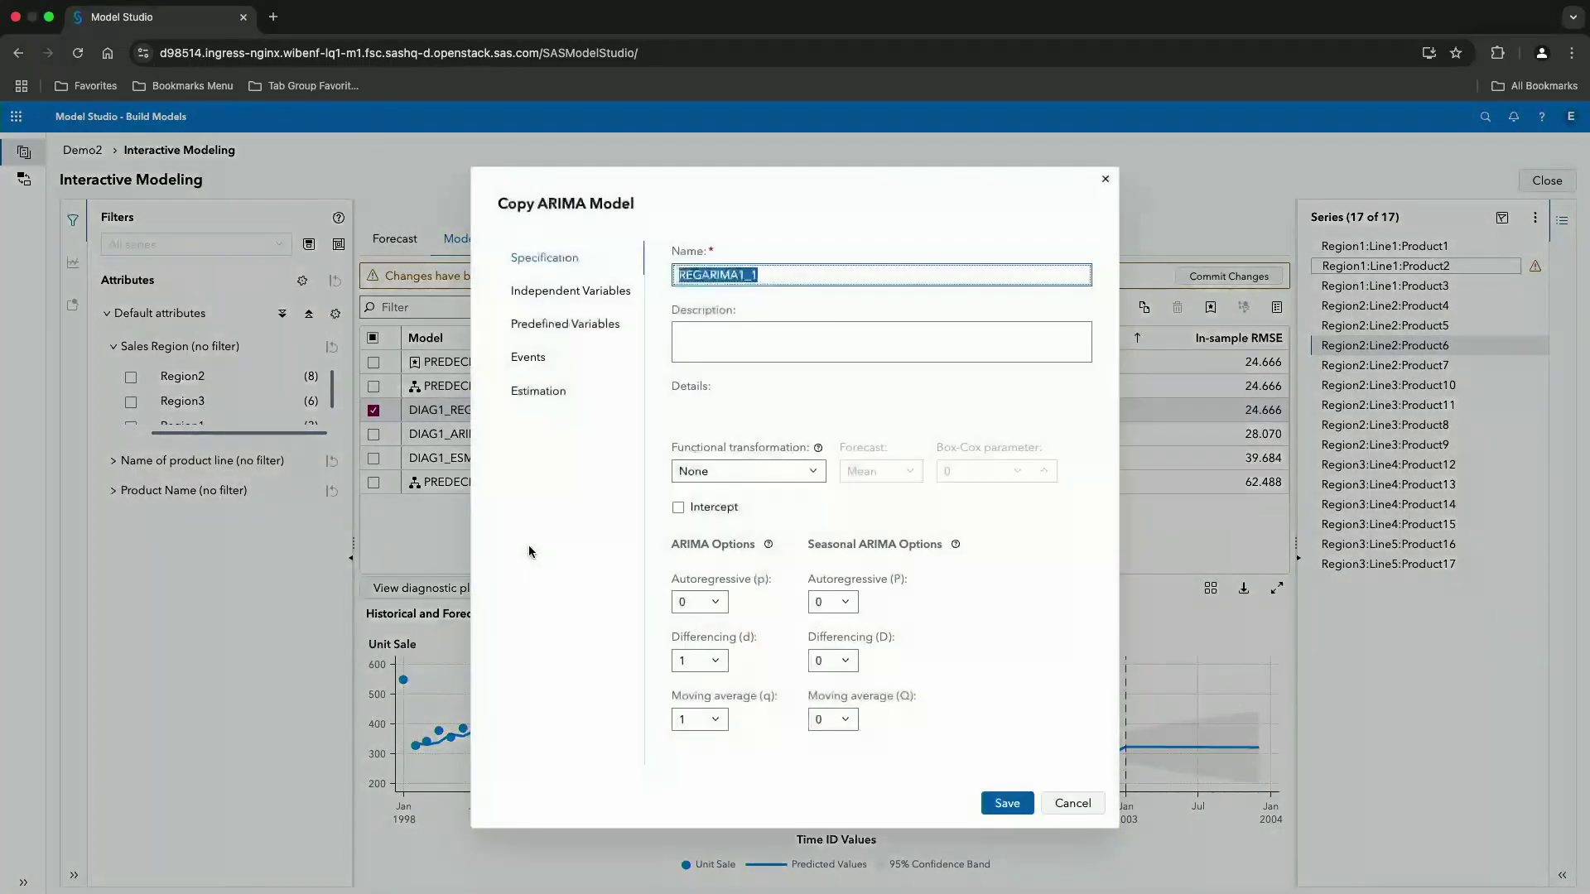
pyautogui.click(556, 293)
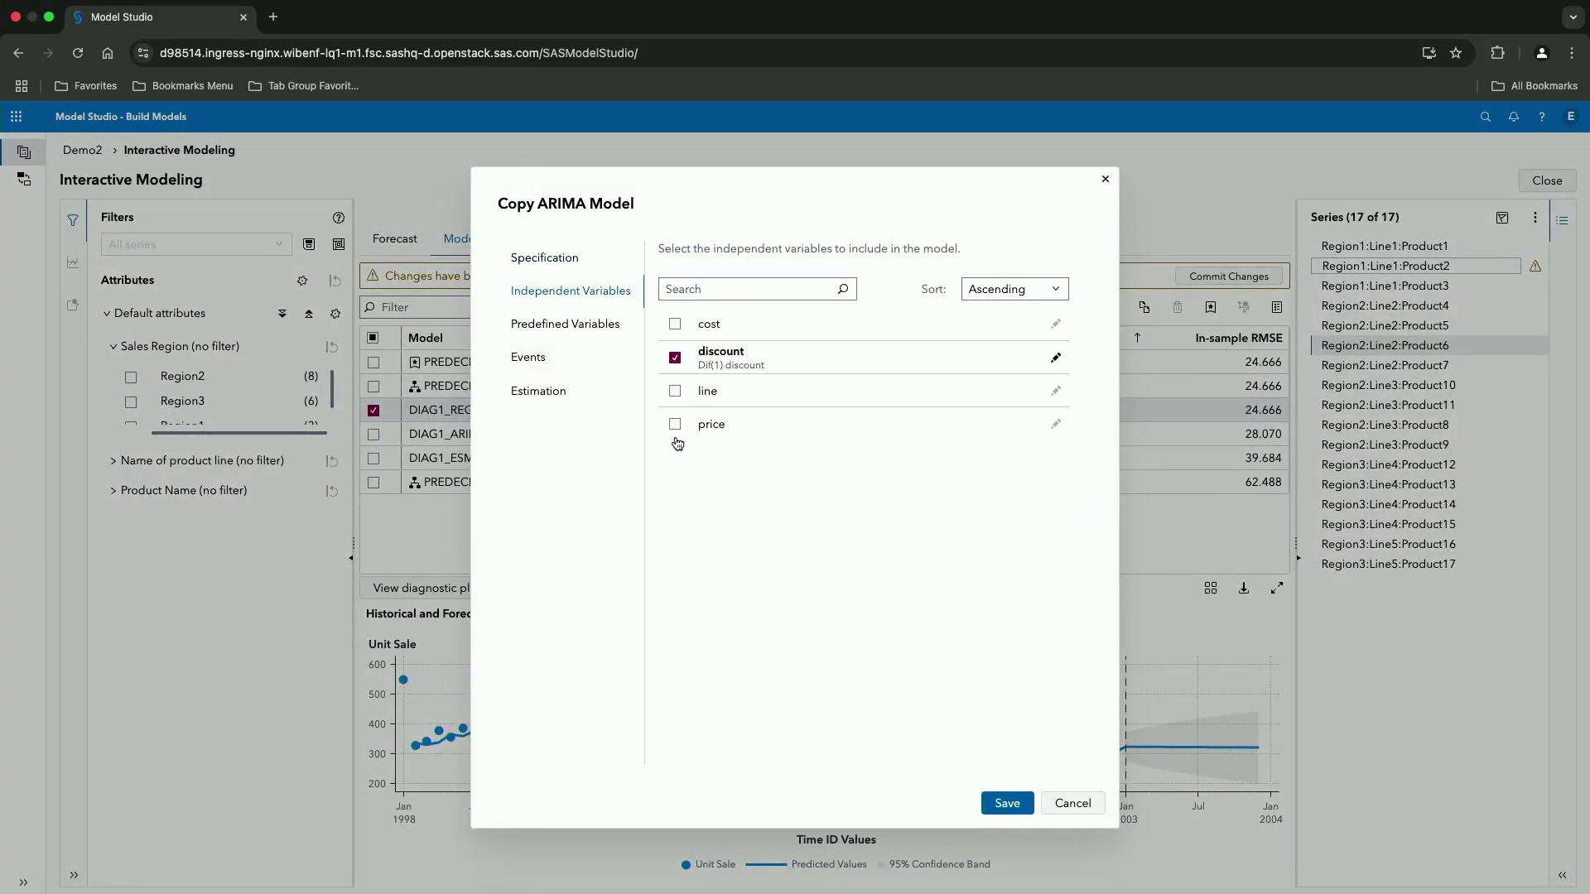
pyautogui.click(1017, 805)
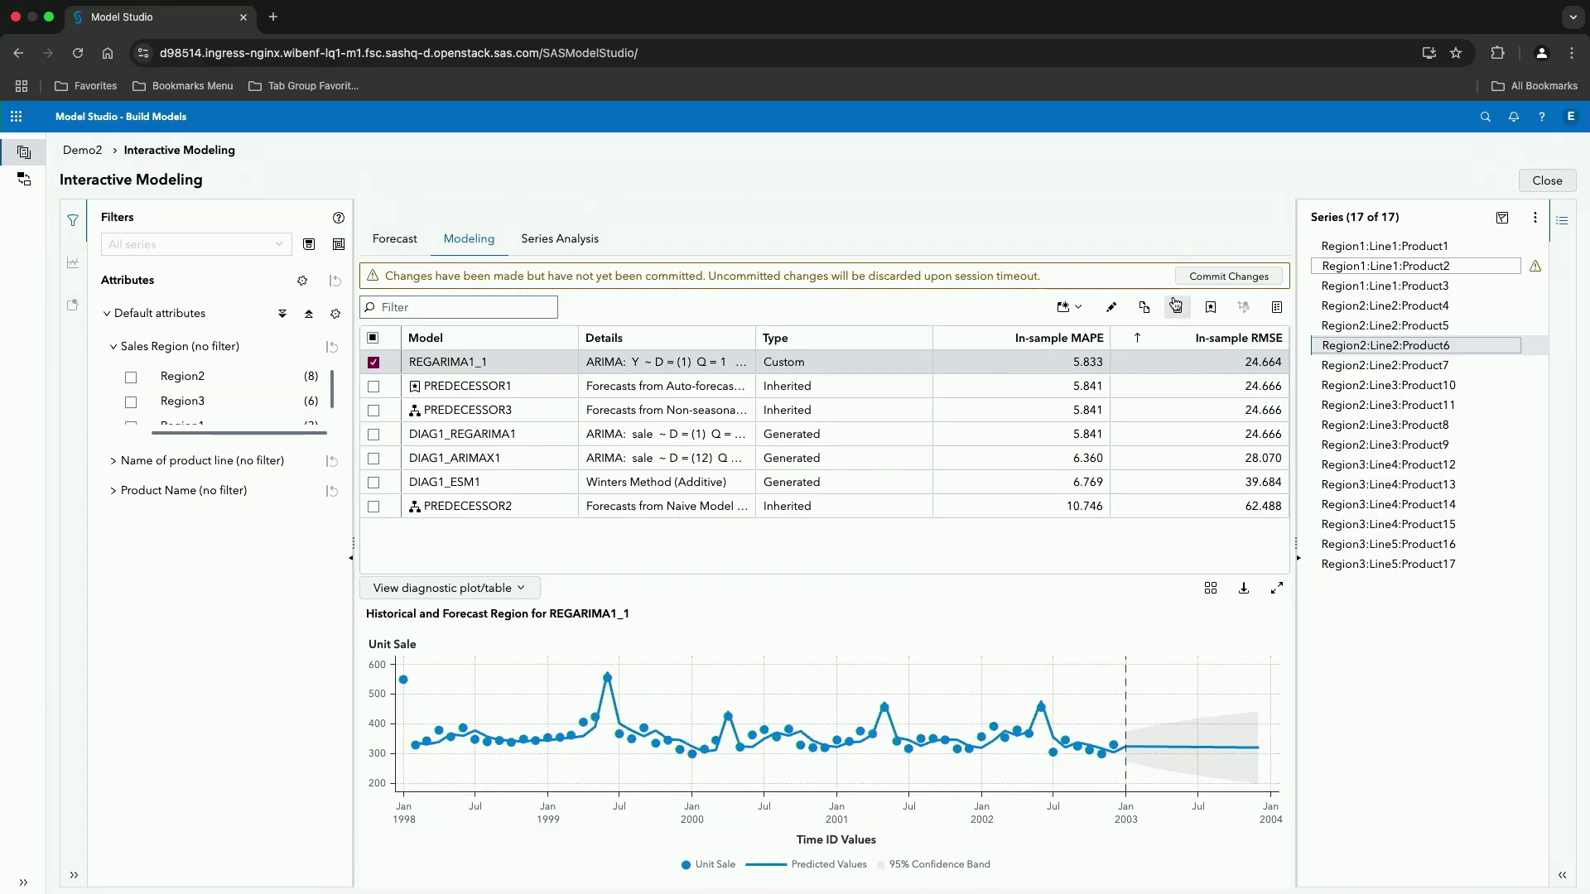
pyautogui.click(1200, 307)
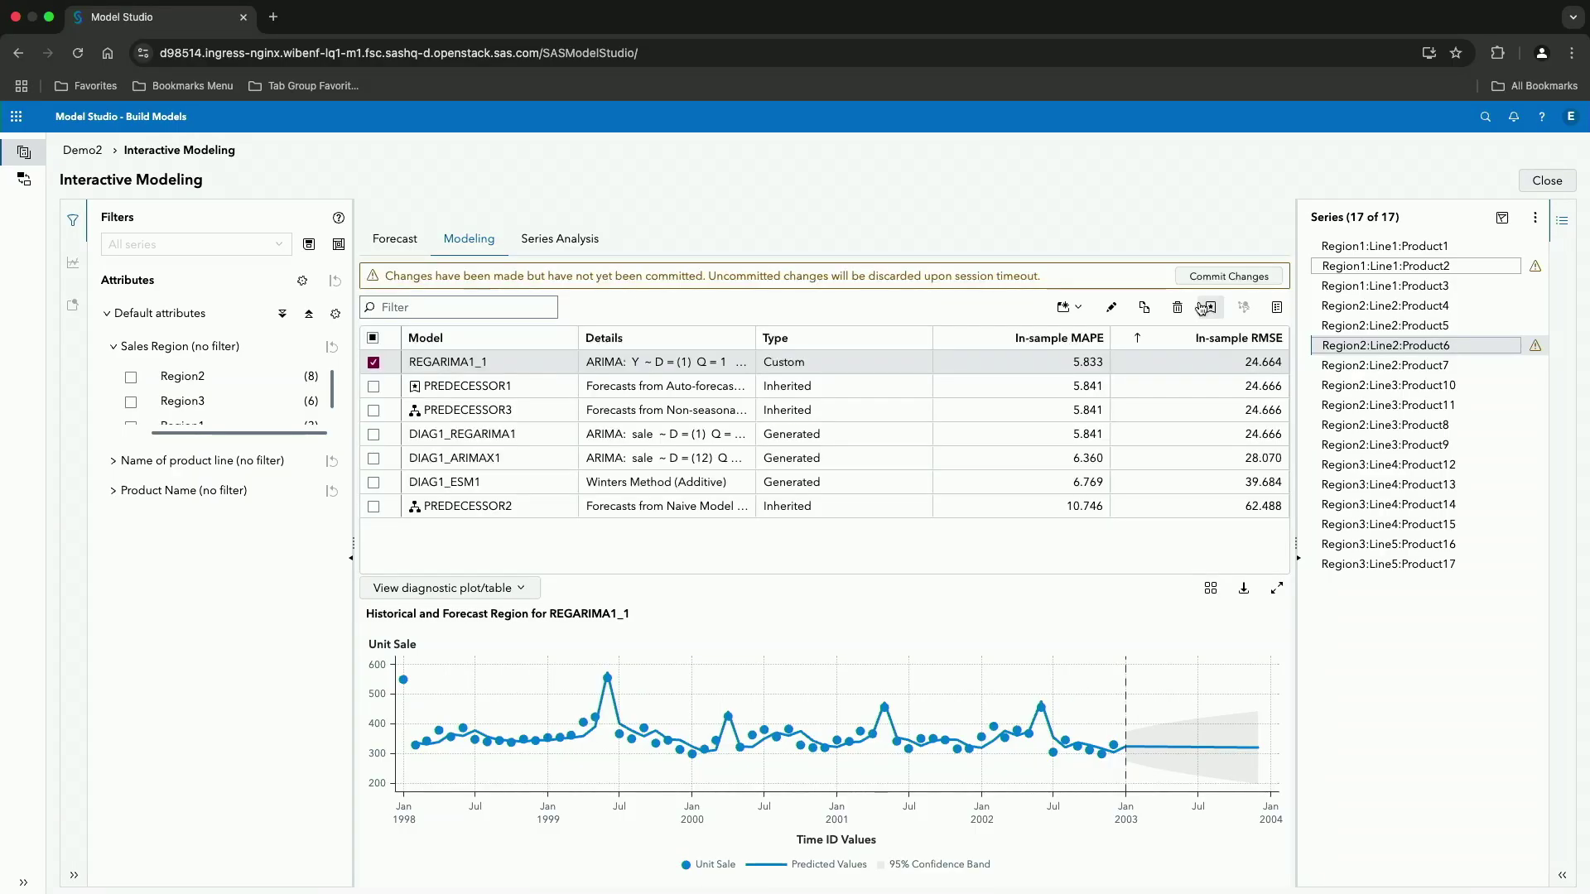
# Step: Commit the modeling changes for series Region2:Line2:Product6 and Region1:Line1:Product2, and run the Demo2 pipeline
pyautogui.click(1206, 278)
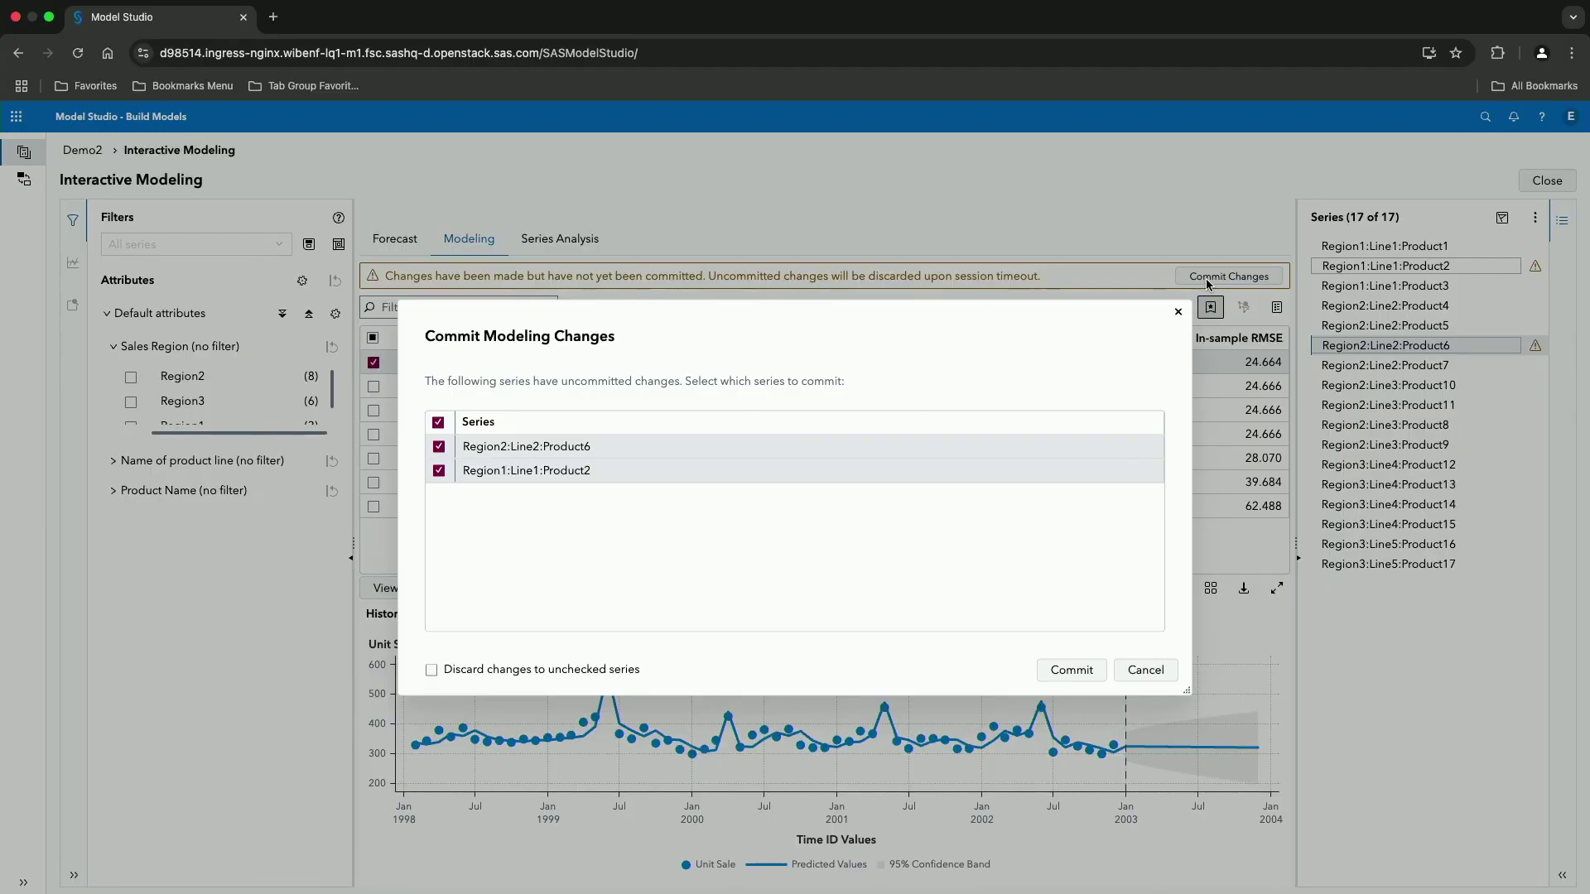
pyautogui.click(1053, 675)
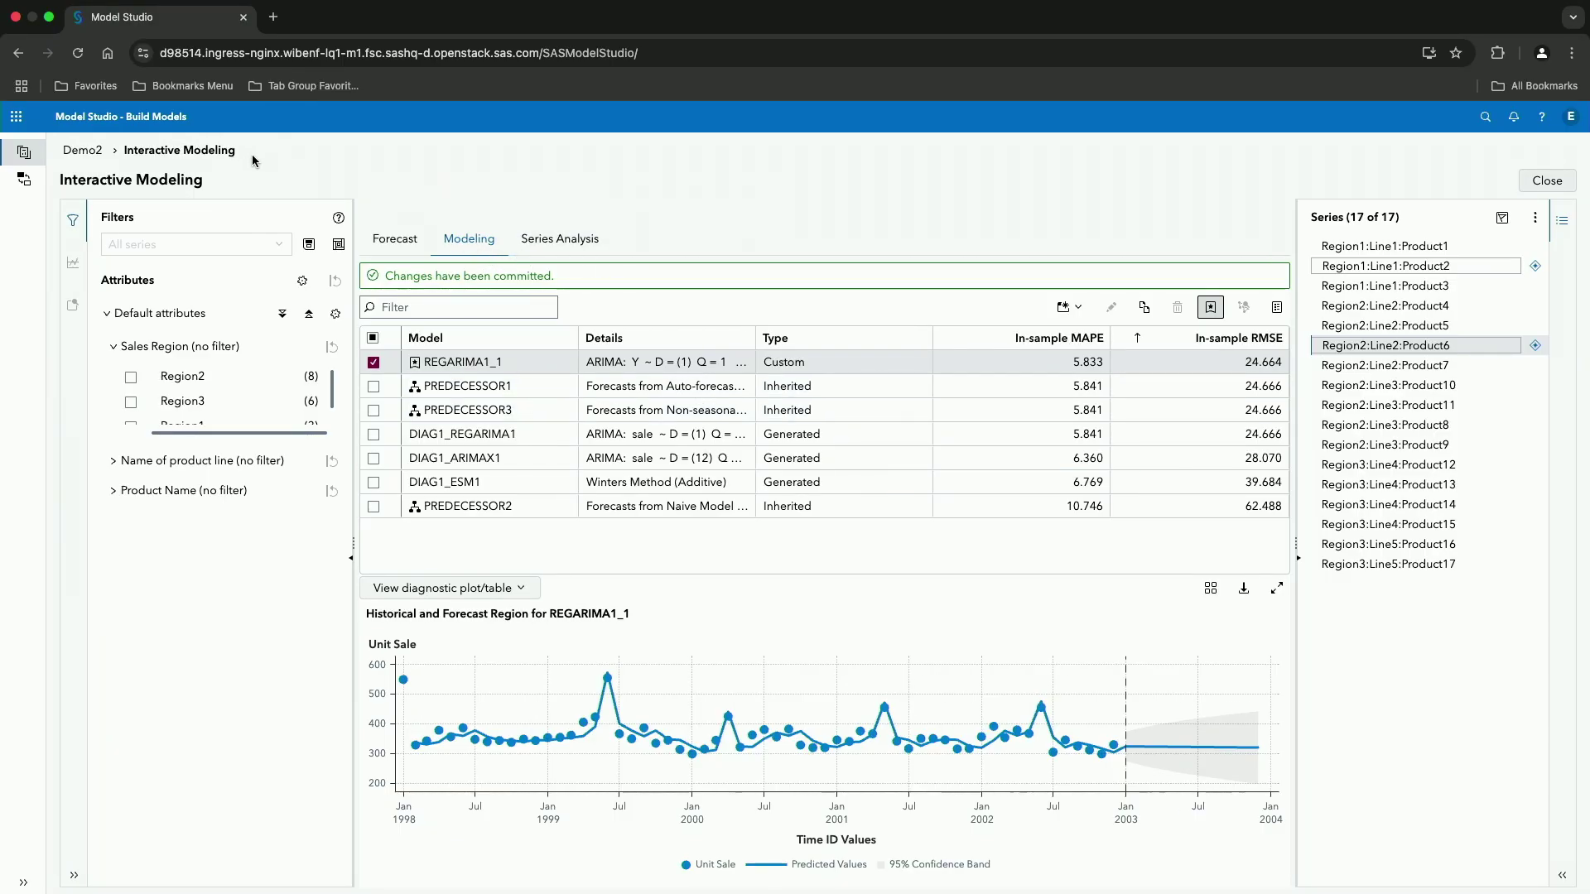
pyautogui.click(85, 151)
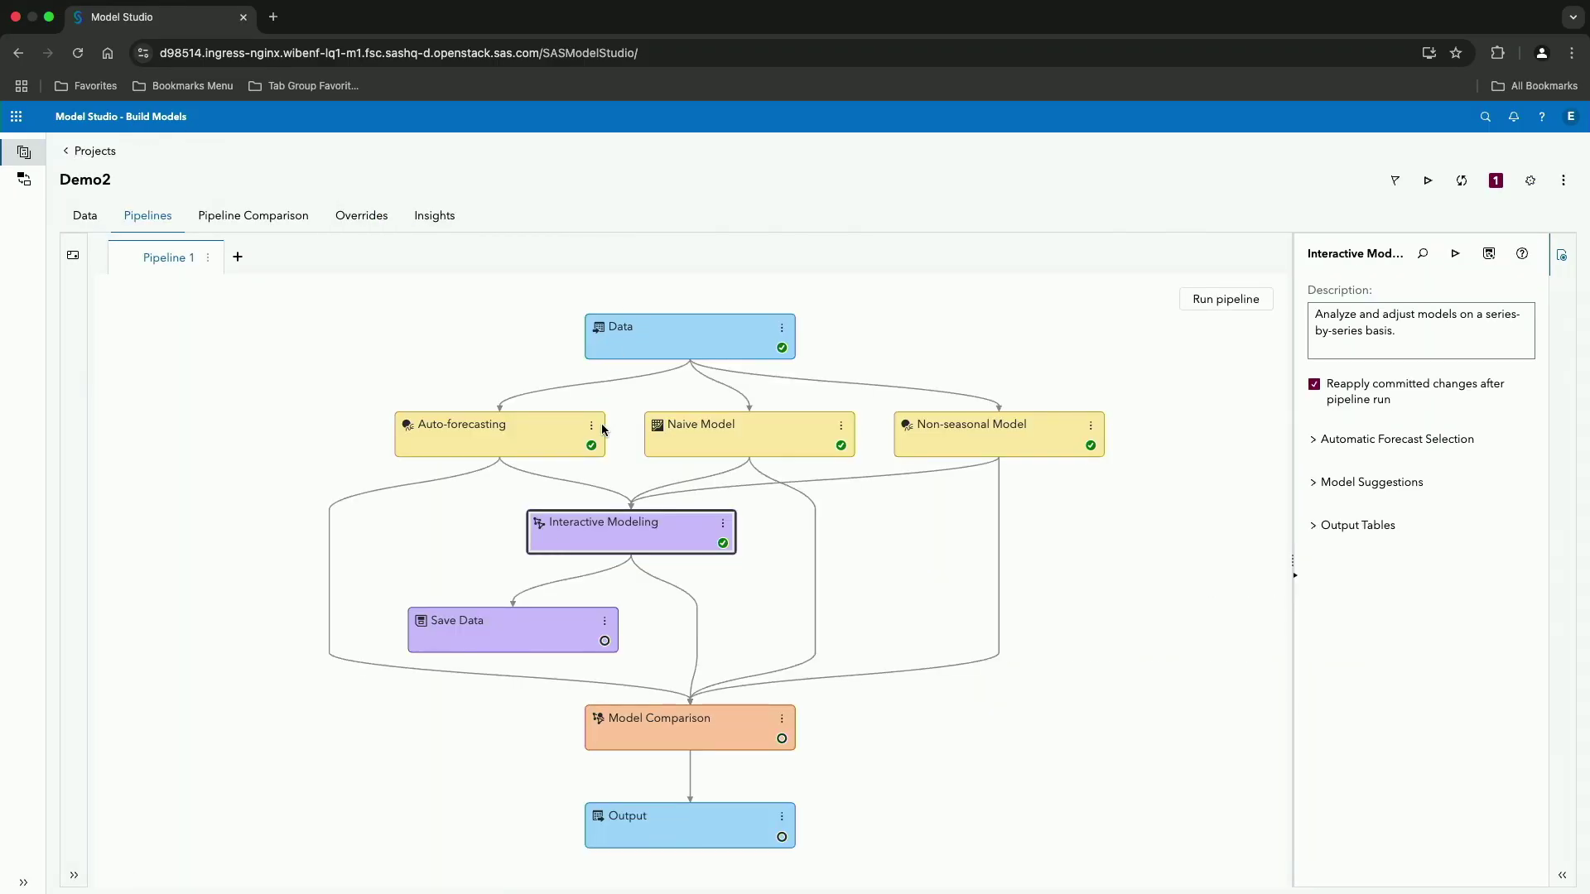
pyautogui.click(1198, 302)
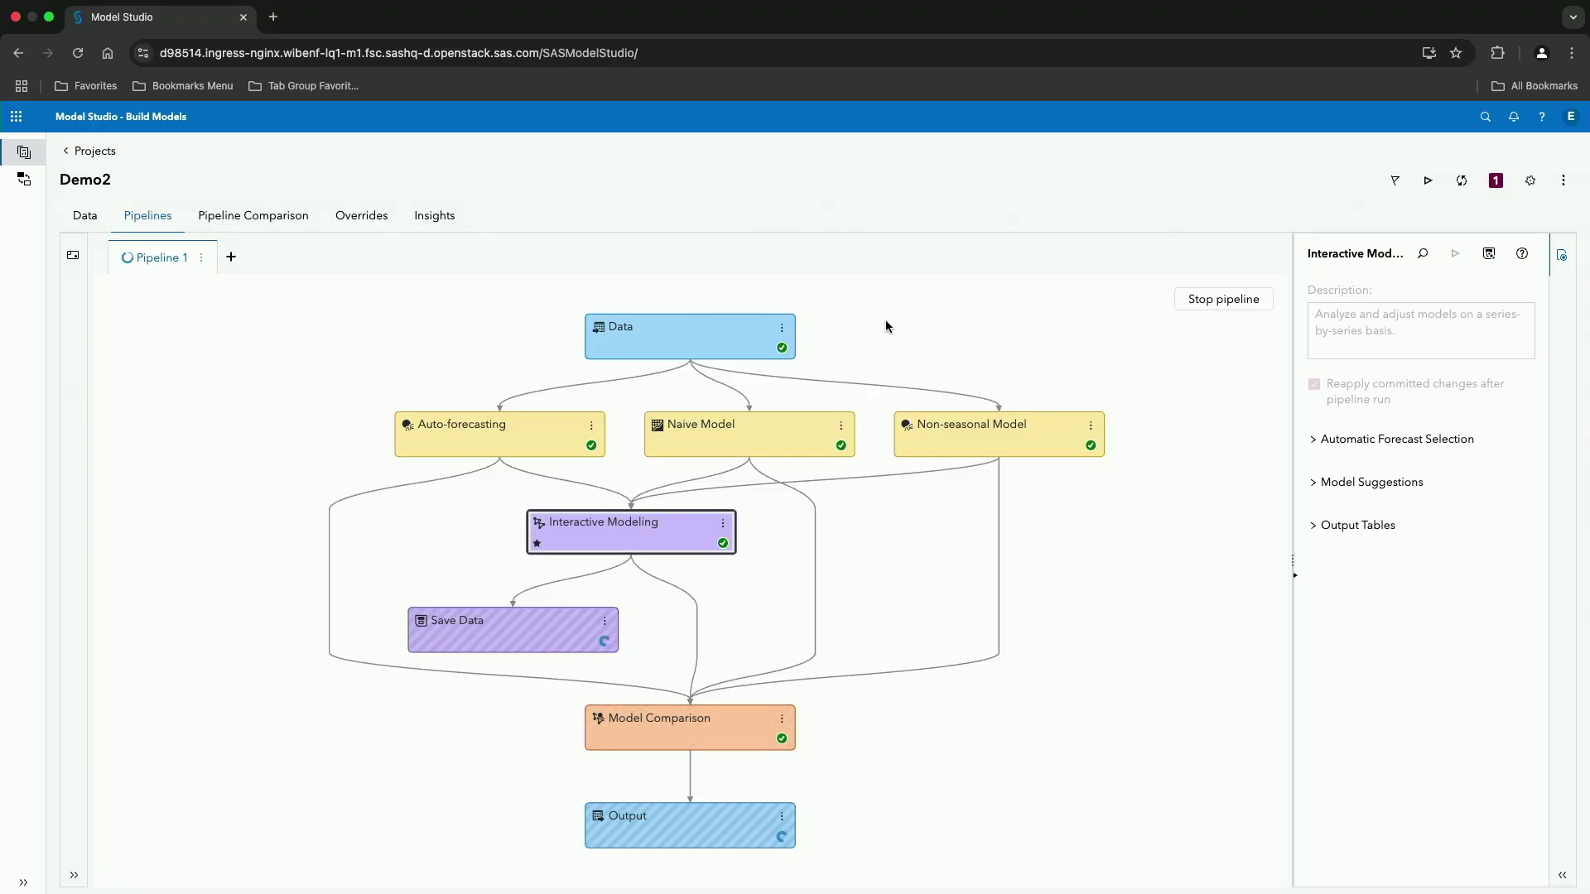
# Step: In the Save Data node's save options, include the Weights of constituent nodes table in the output and choose the CASUSER library
pyautogui.rightClick(551, 622)
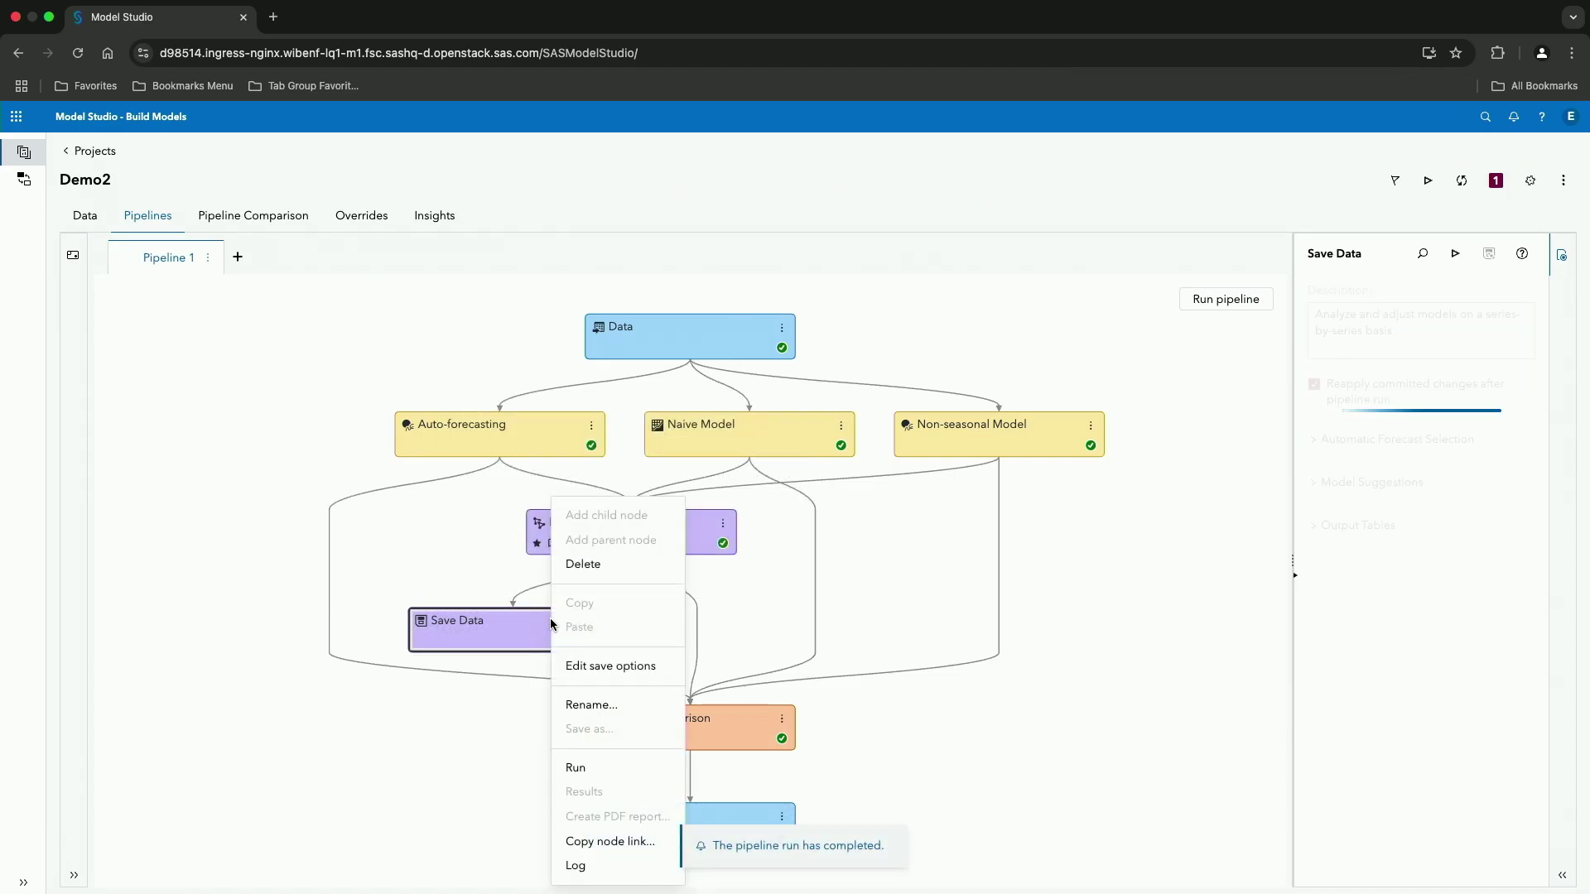
pyautogui.click(594, 667)
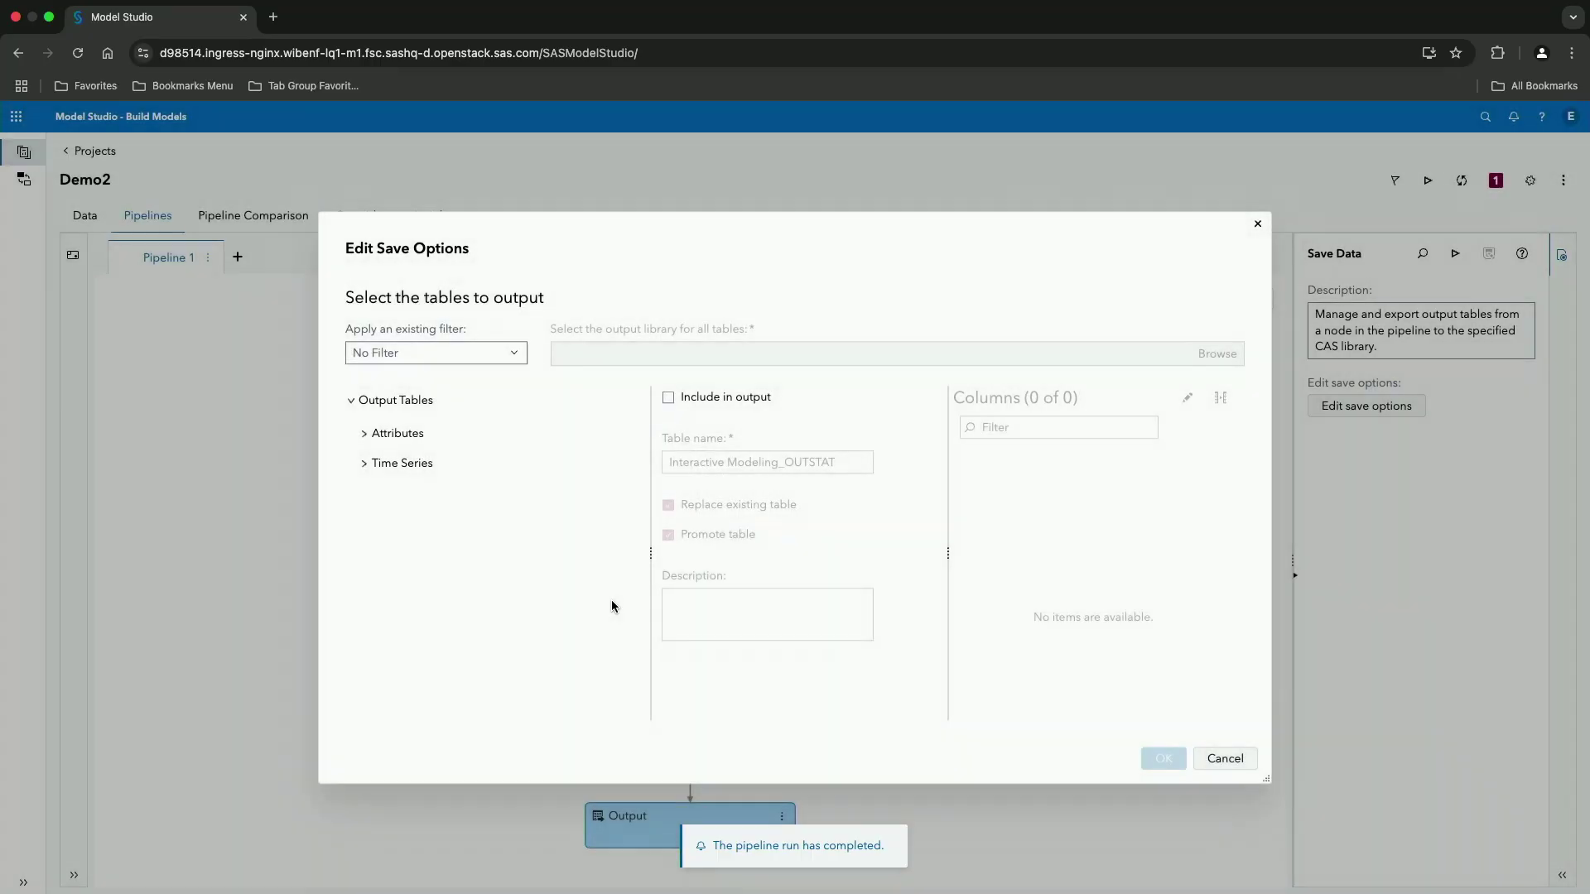
pyautogui.click(408, 437)
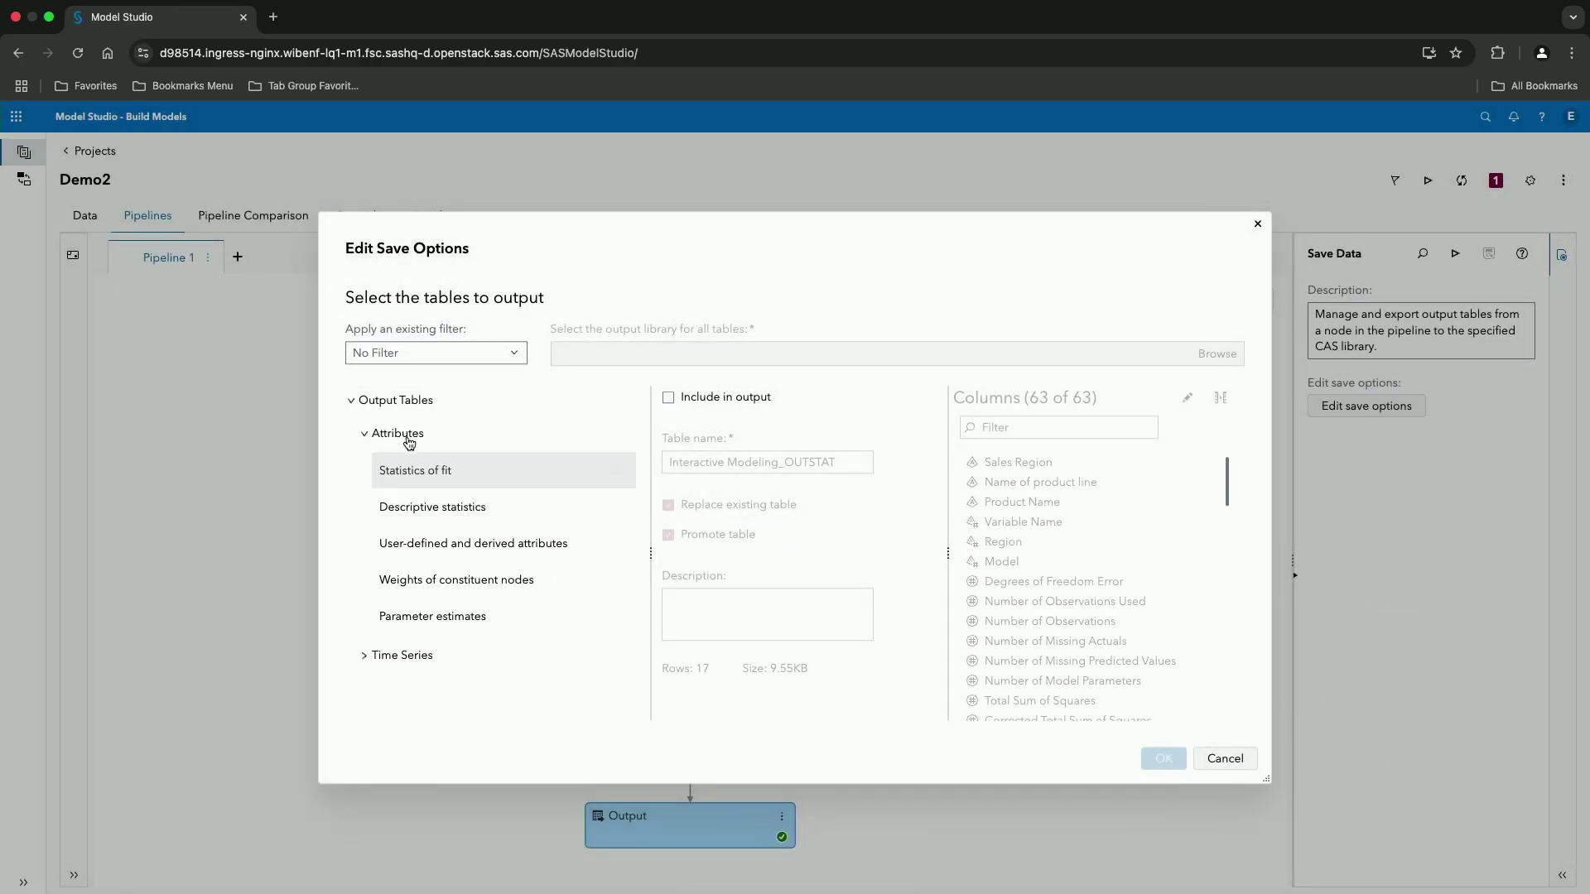
pyautogui.click(440, 583)
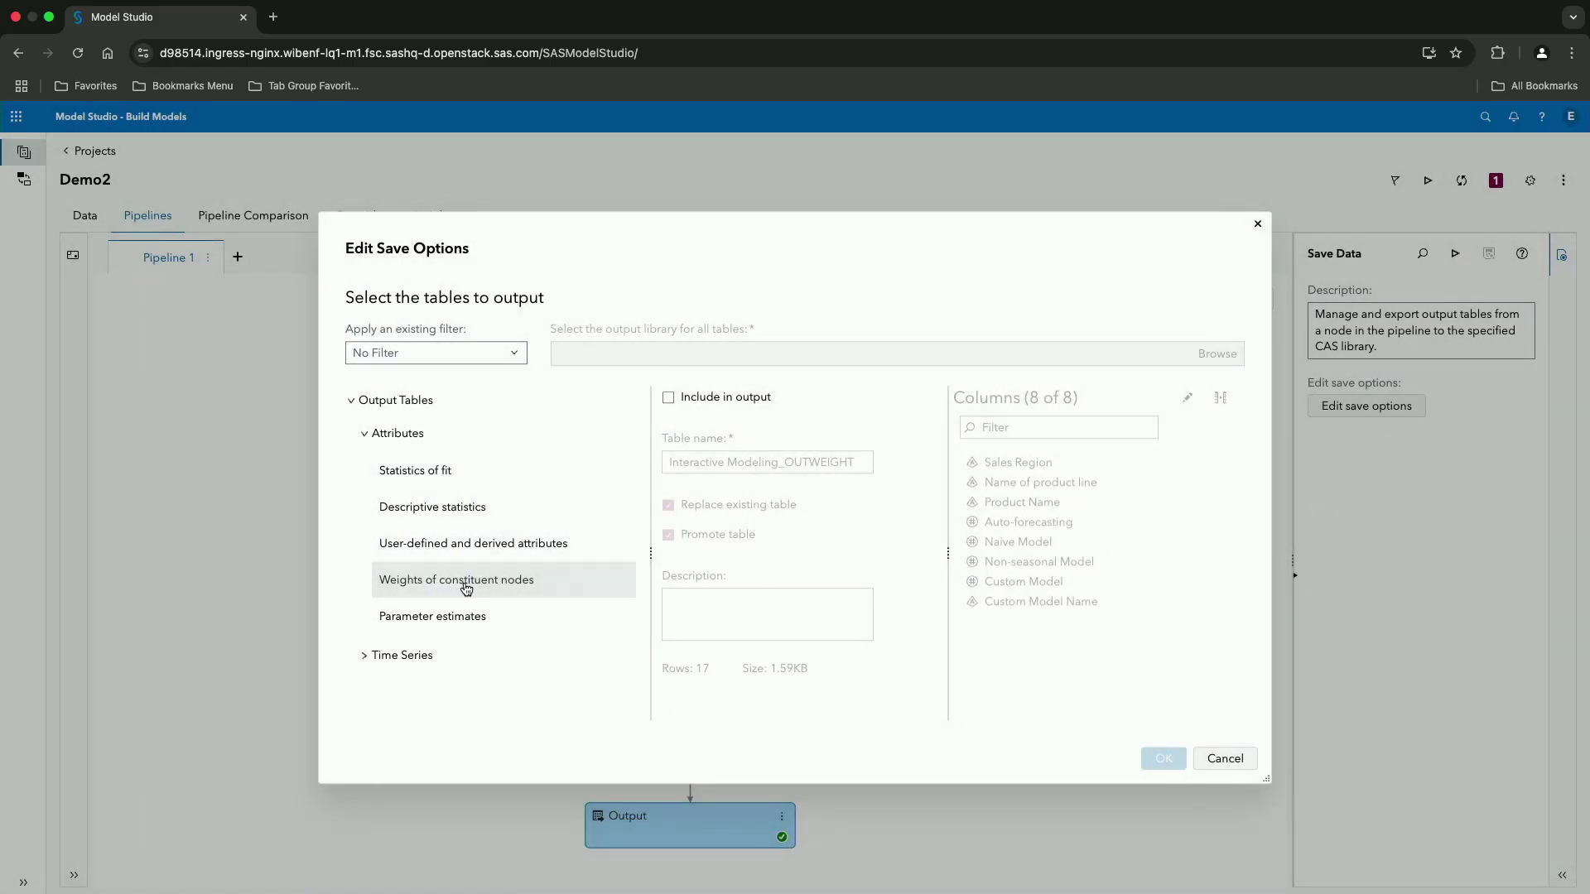
pyautogui.click(679, 411)
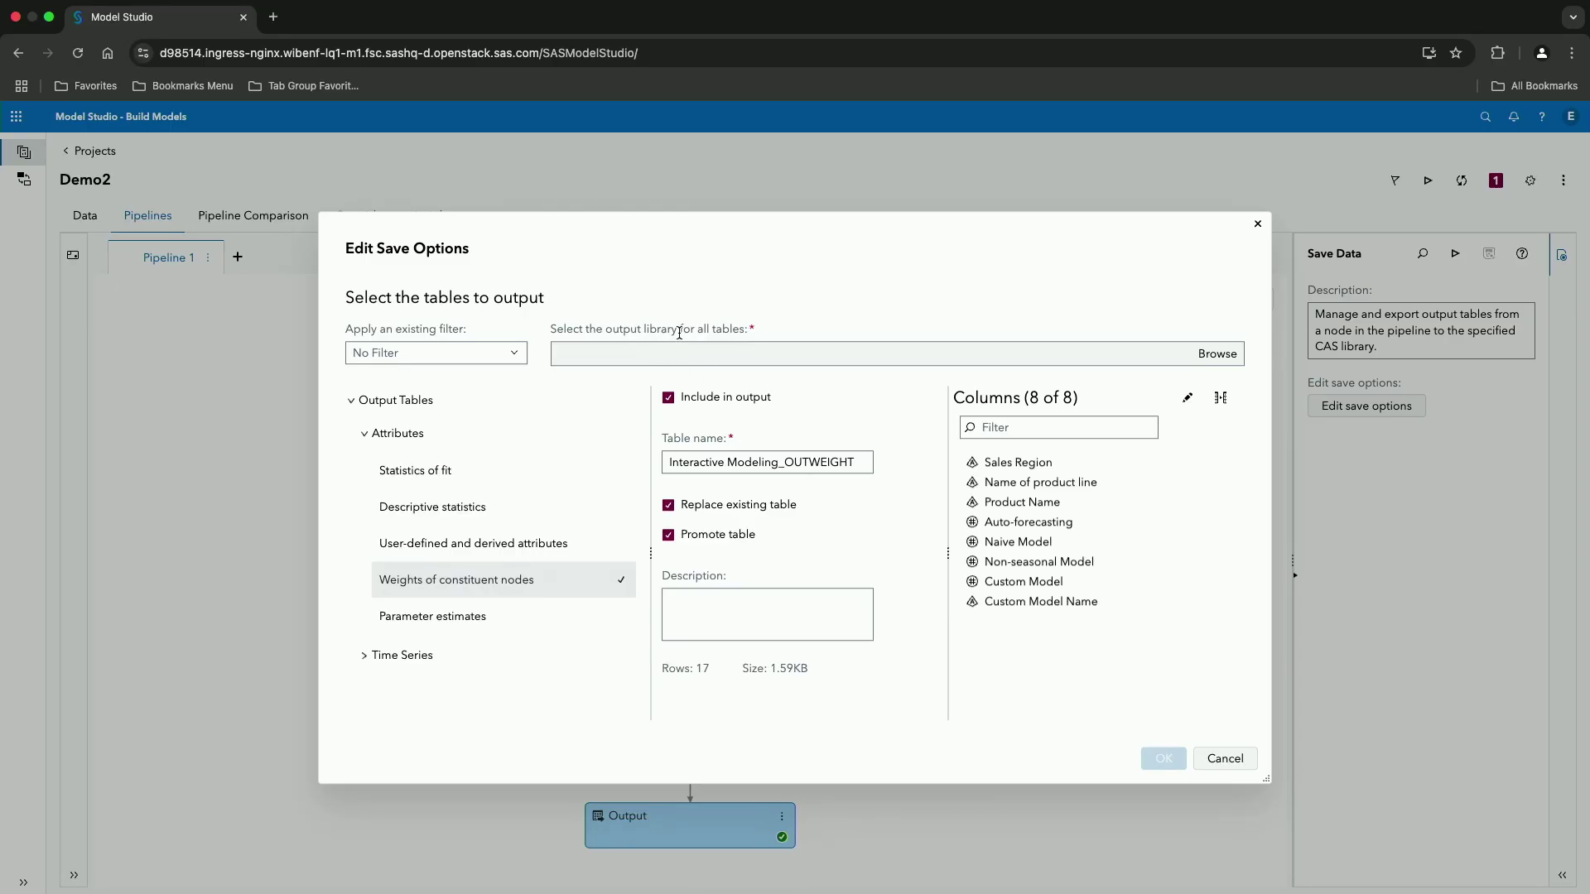
pyautogui.click(1203, 355)
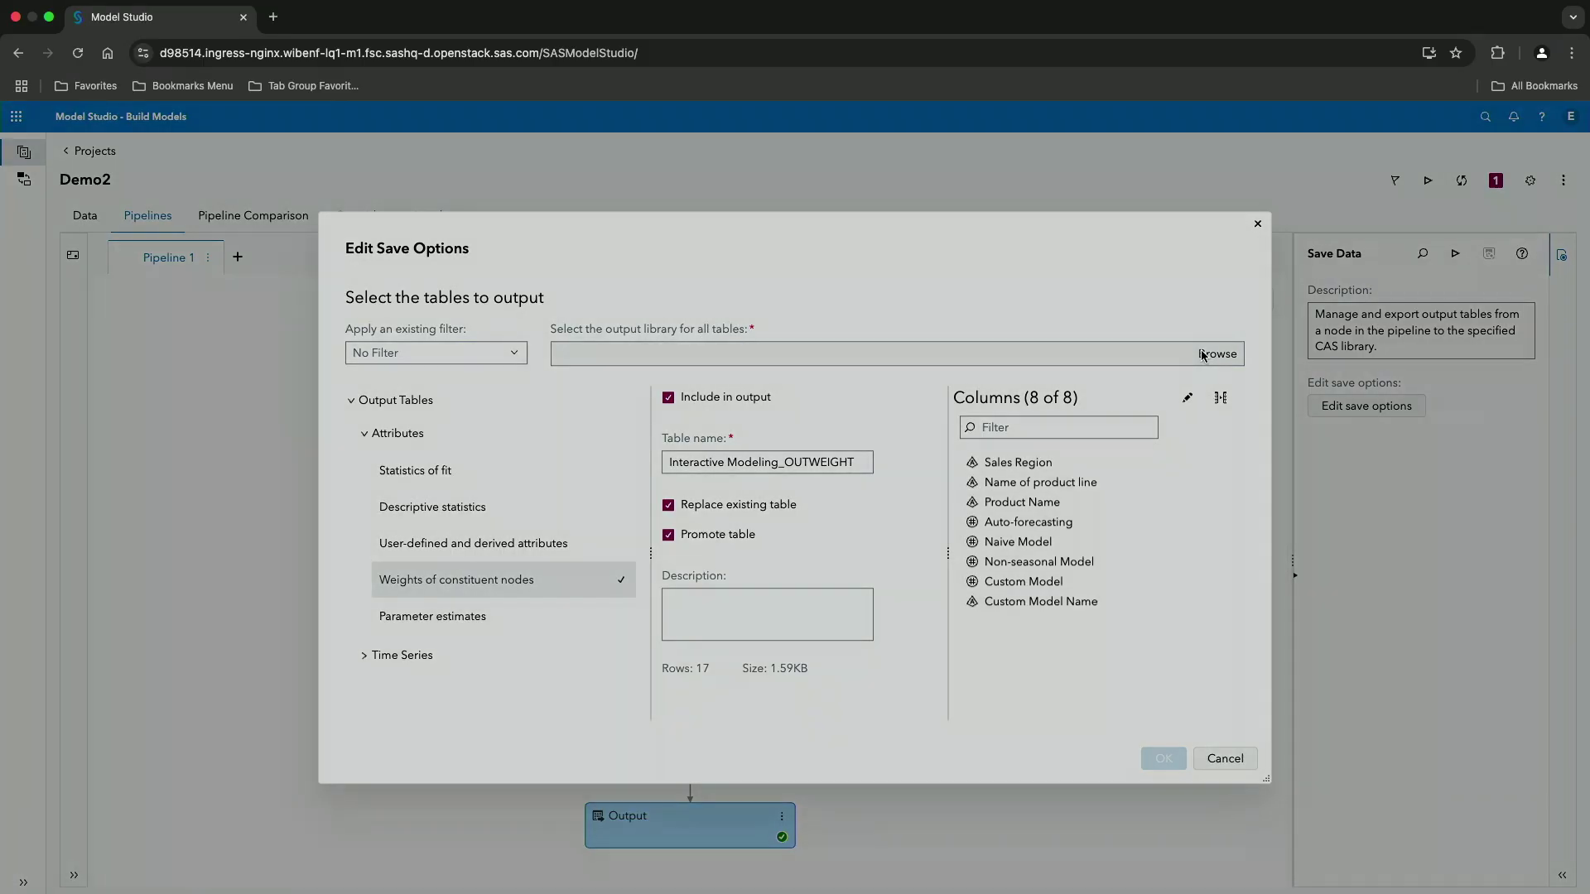
pyautogui.click(655, 369)
pyautogui.click(667, 386)
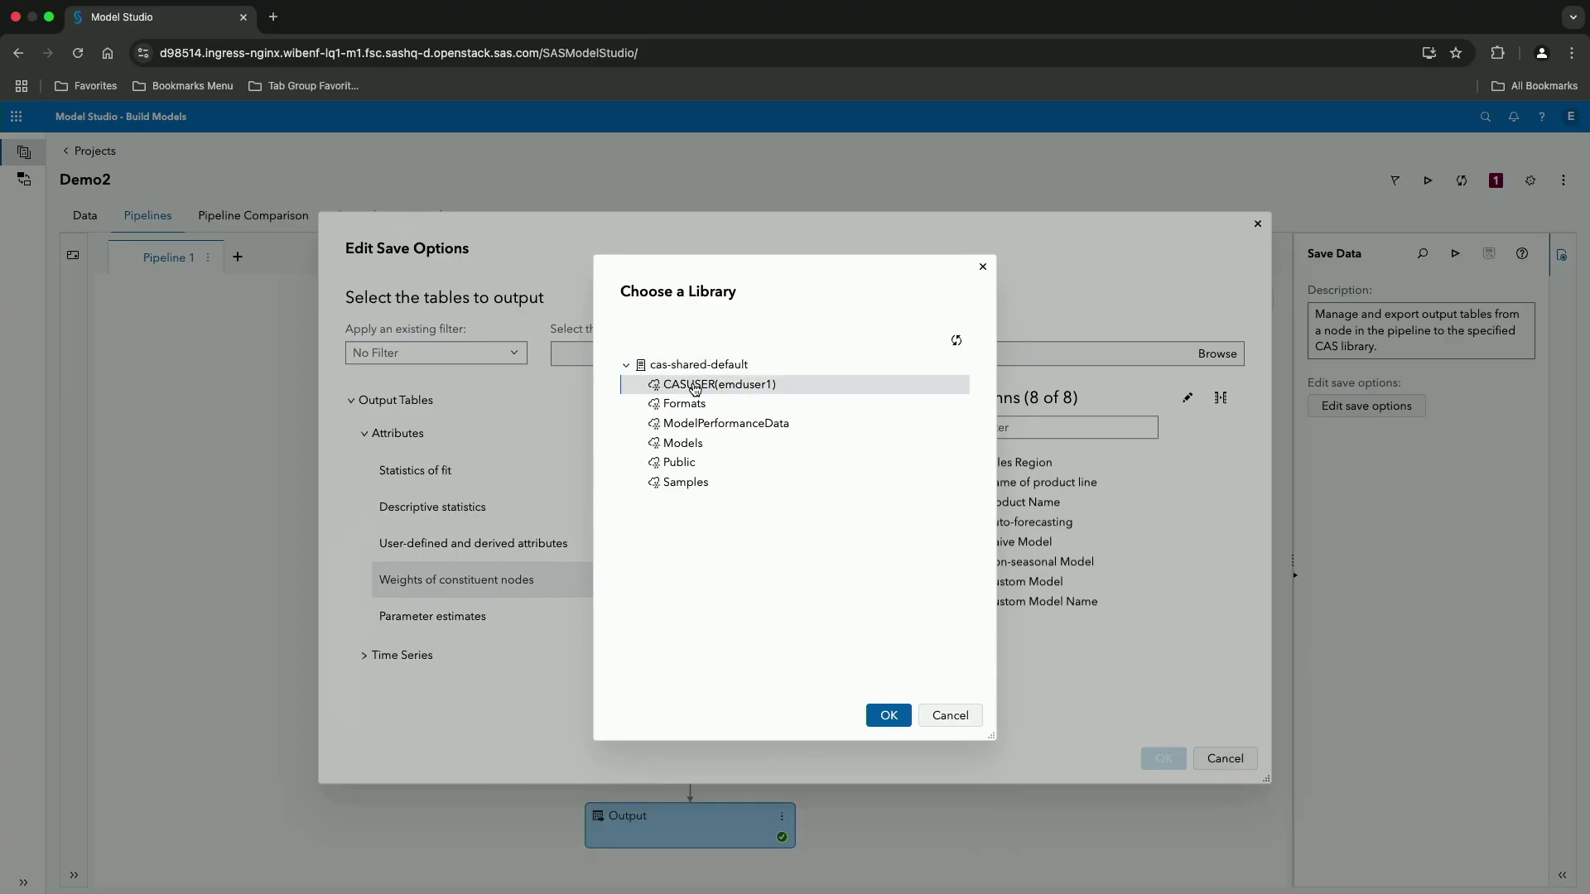
pyautogui.click(880, 717)
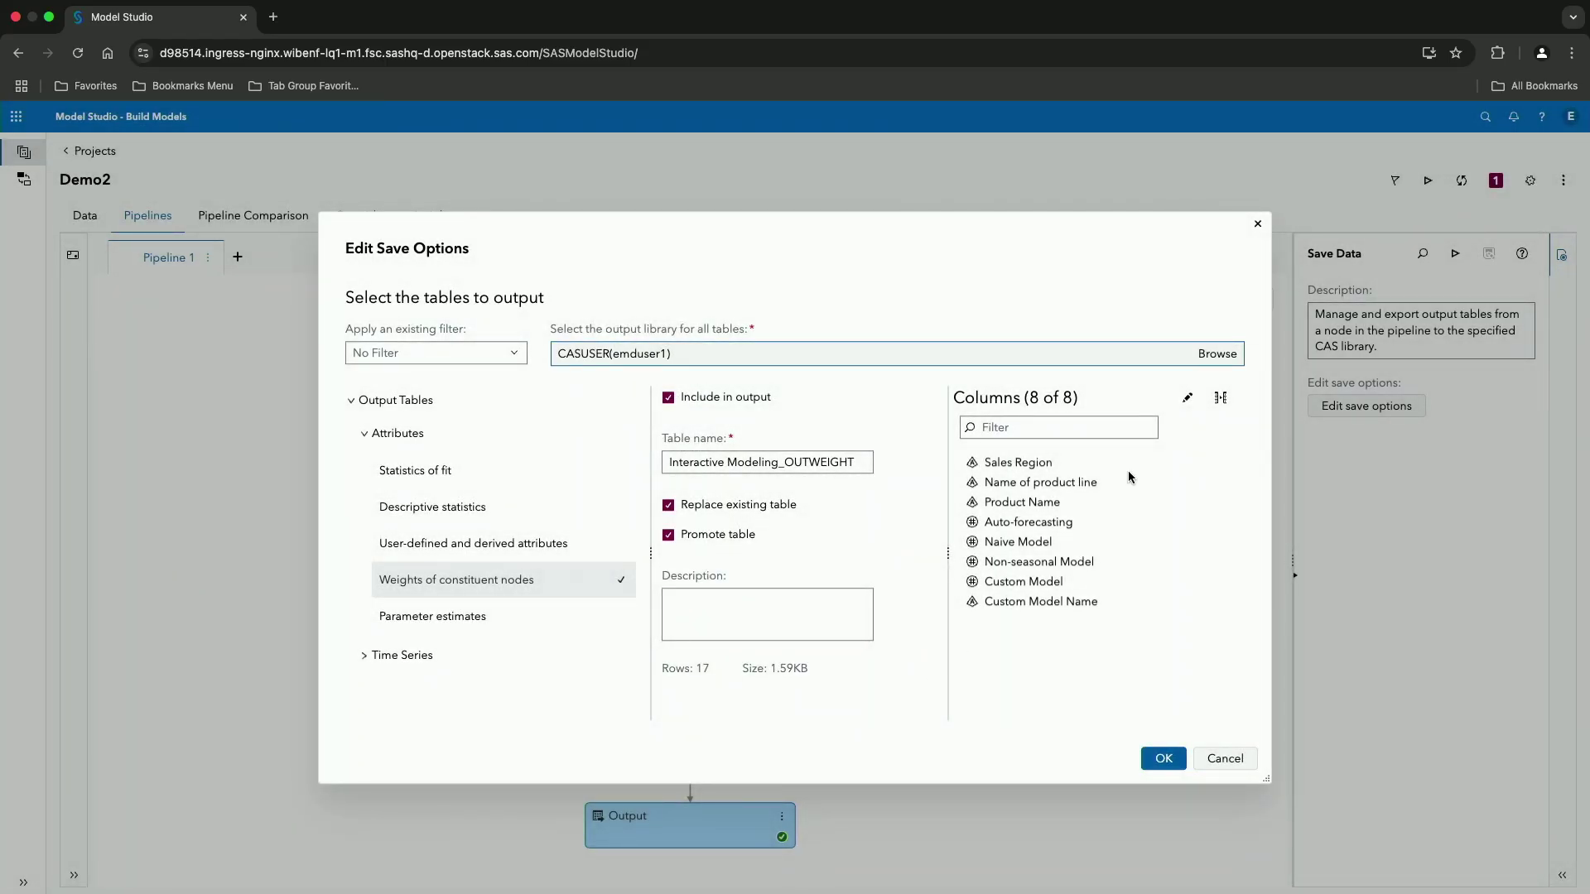
# Step: Preview the sample data of the Weights of constituent nodes table, checking the Custom Model and Custom Model Name columns
pyautogui.click(1220, 400)
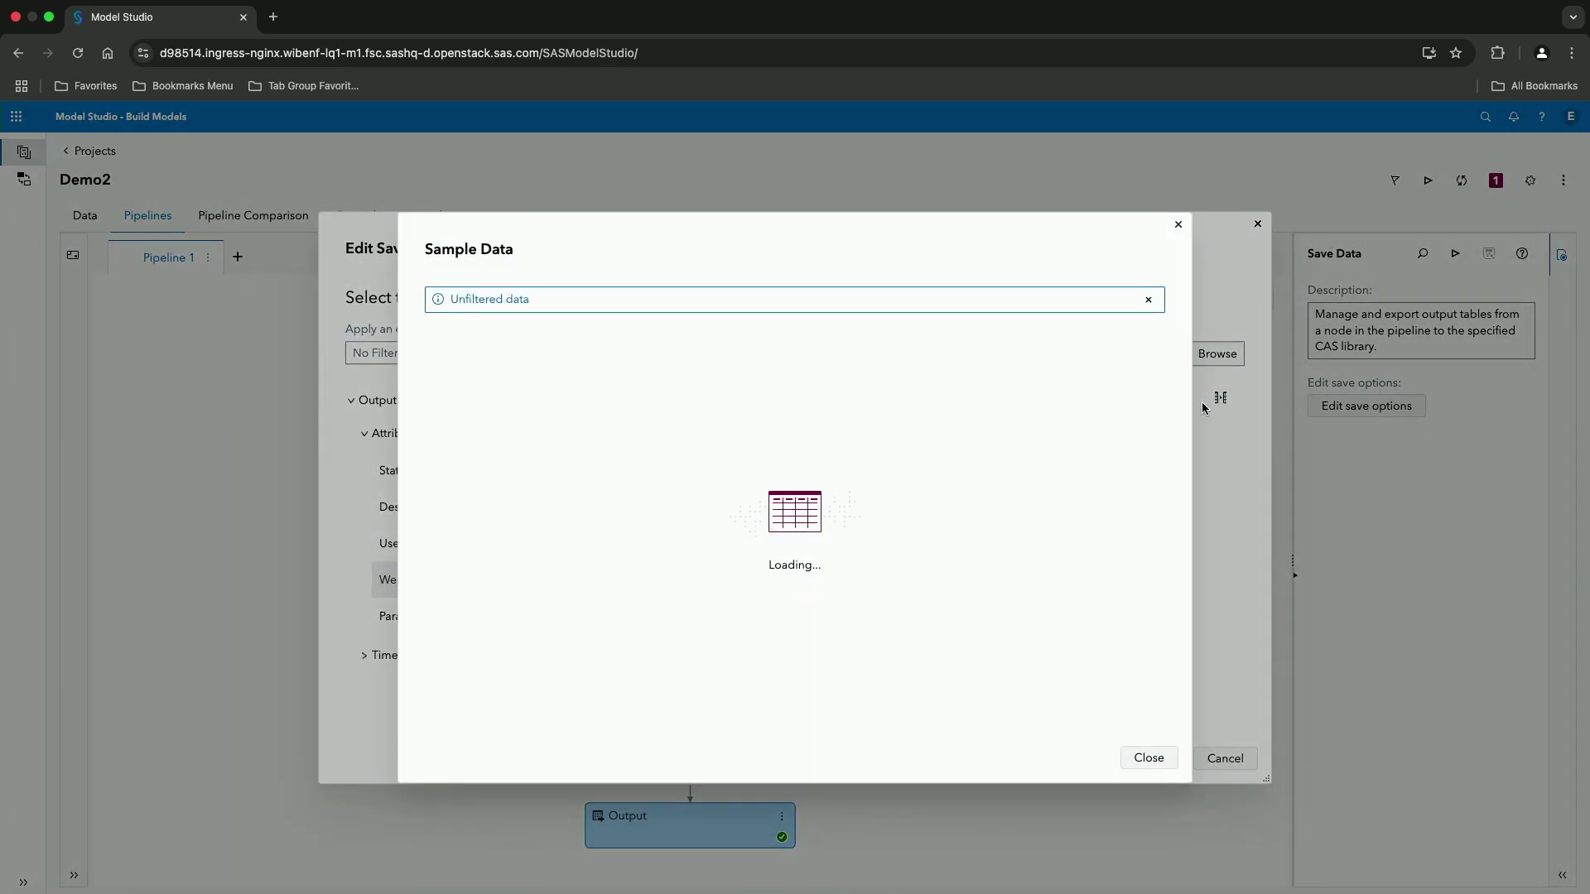
pyautogui.hscroll(3, 853, 460)
pyautogui.hscroll(-3, 853, 461)
pyautogui.hscroll(1, 853, 460)
pyautogui.hscroll(4, 852, 460)
pyautogui.hscroll(-3, 853, 460)
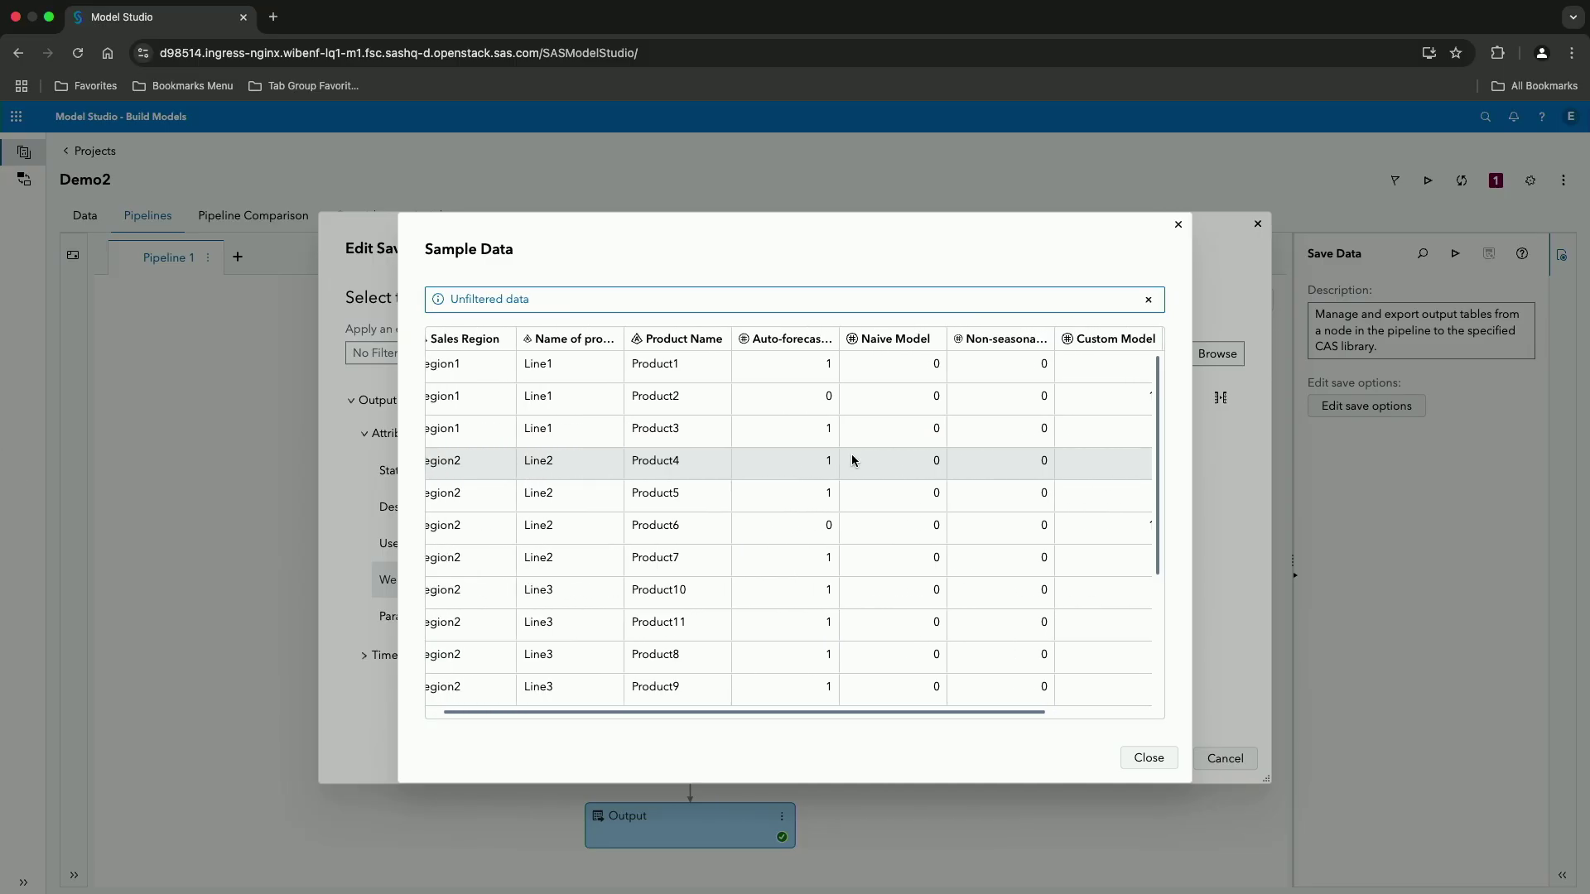
pyautogui.hscroll(3, 853, 460)
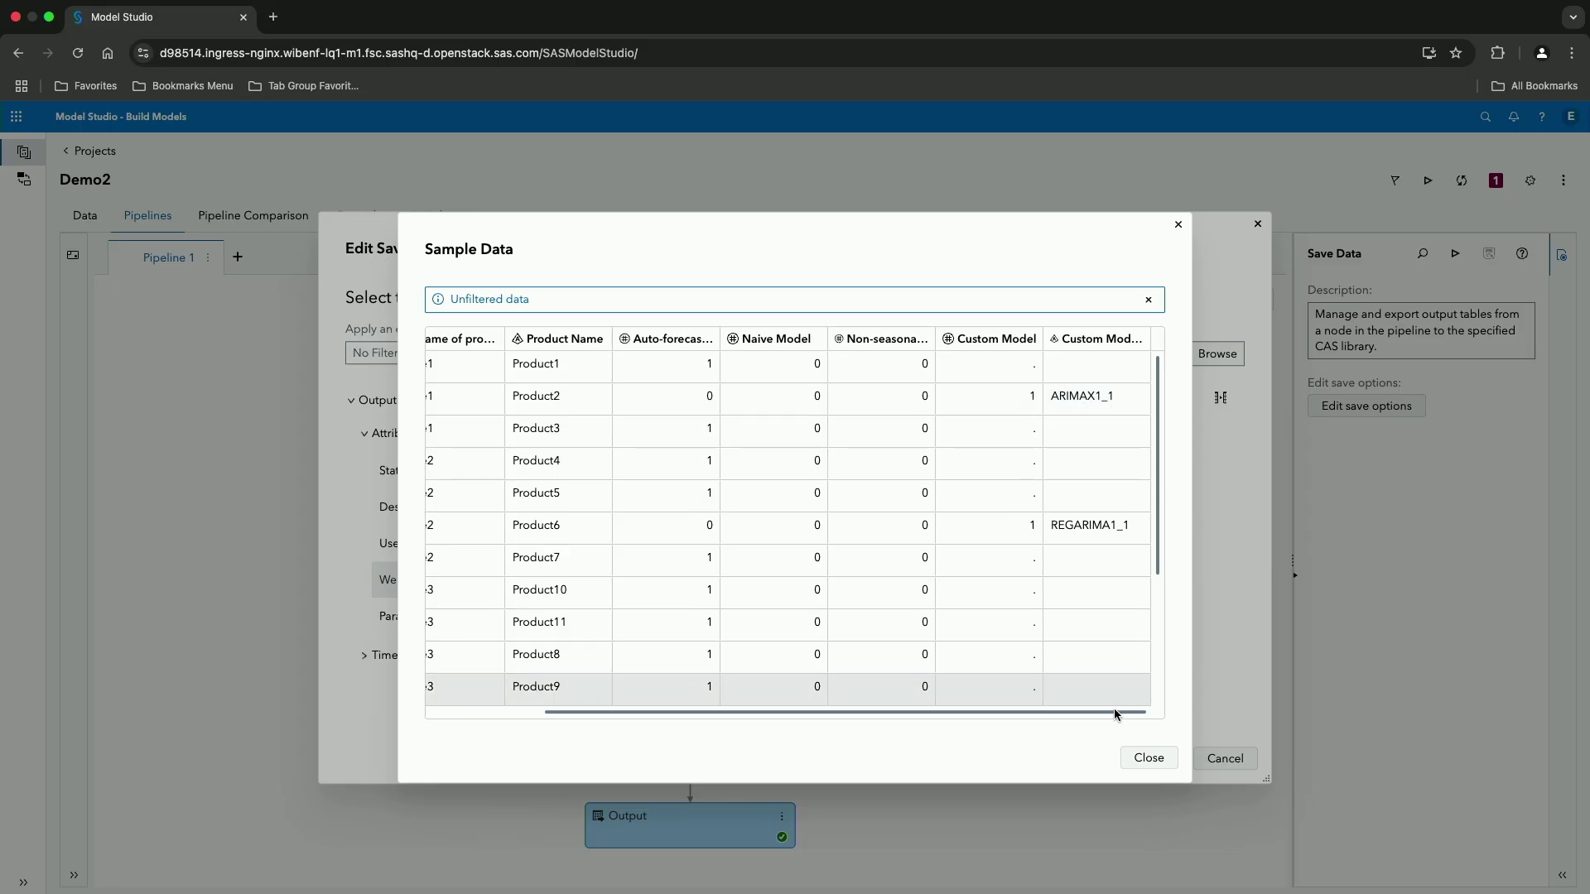
pyautogui.click(1148, 758)
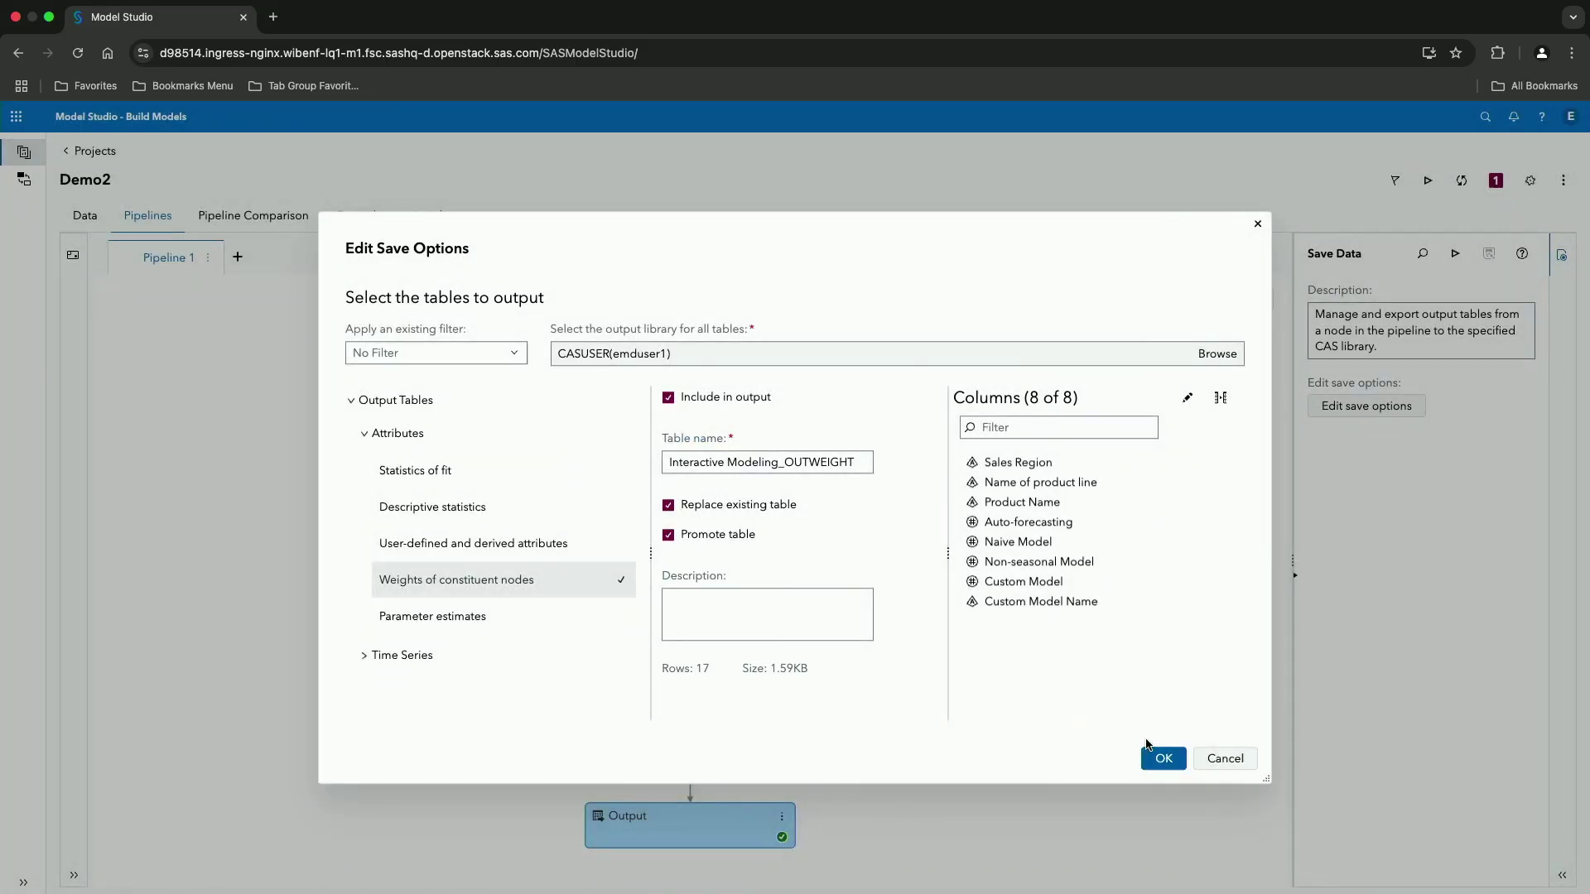
# Step: Confirm the Save Data node's save options and run the pipeline again
pyautogui.click(1176, 759)
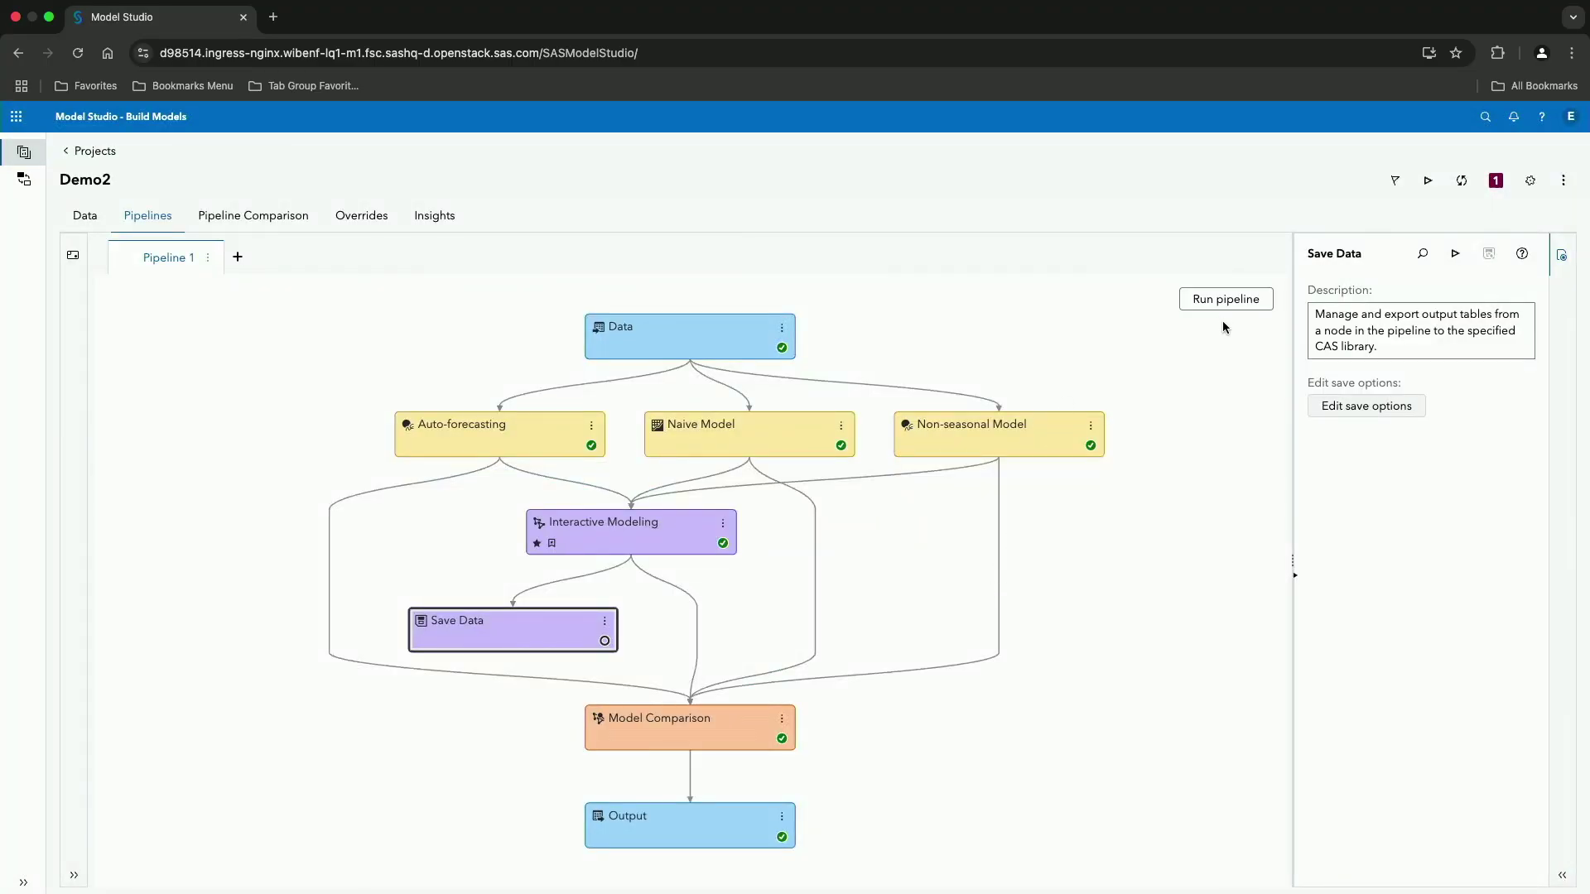
pyautogui.click(1219, 300)
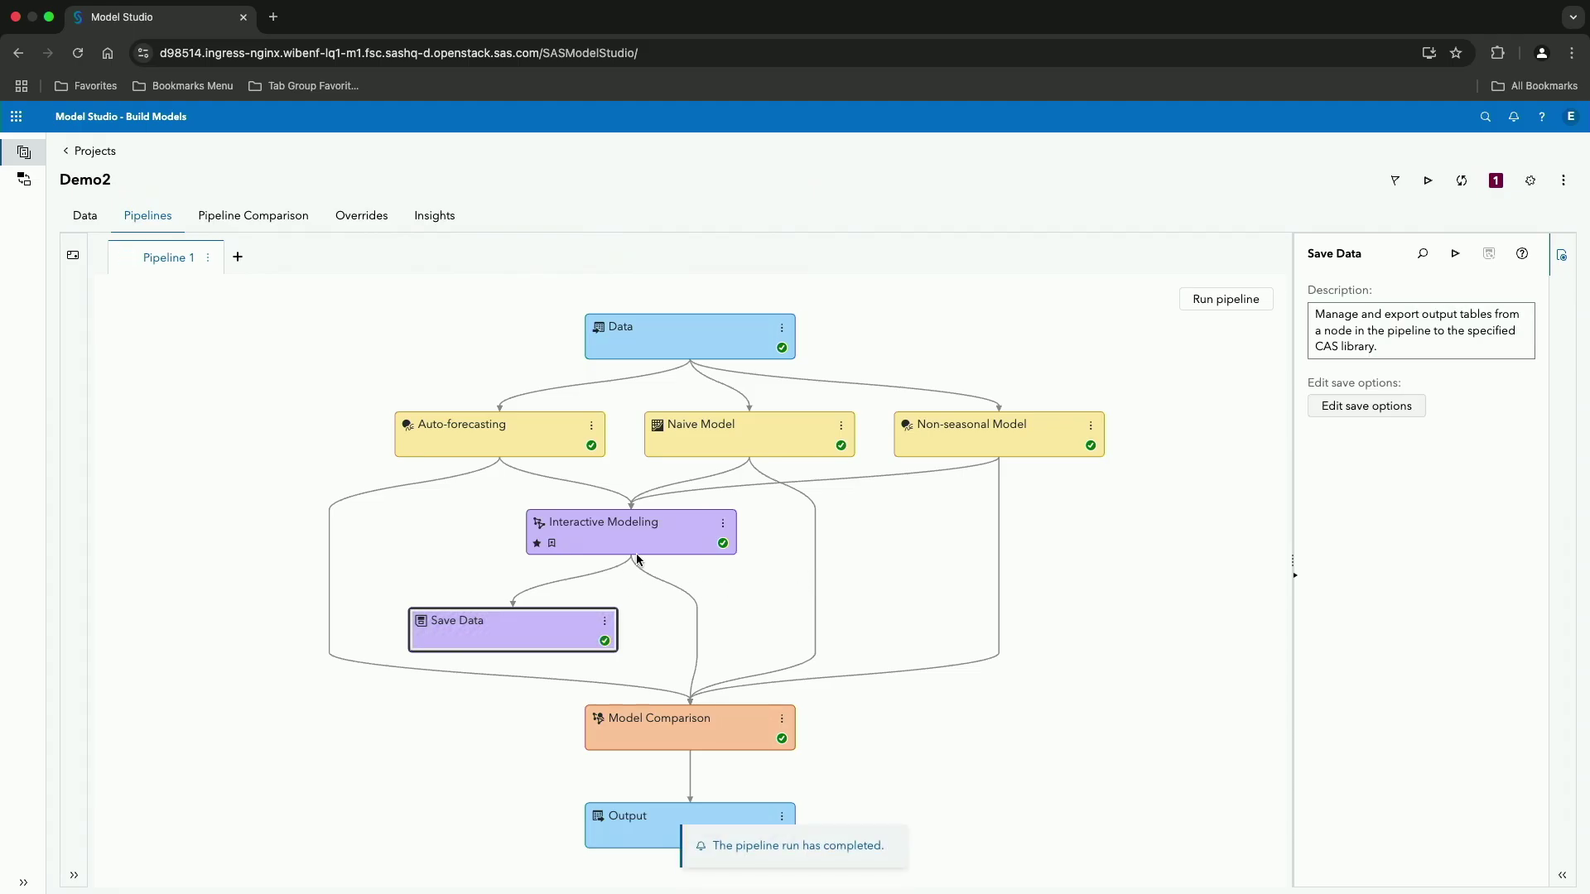
# Step: Examine the Model Comparison node's results, covering the summary and the OUTWEIGHT output table, and return to the pipeline
pyautogui.moveTo(670, 540)
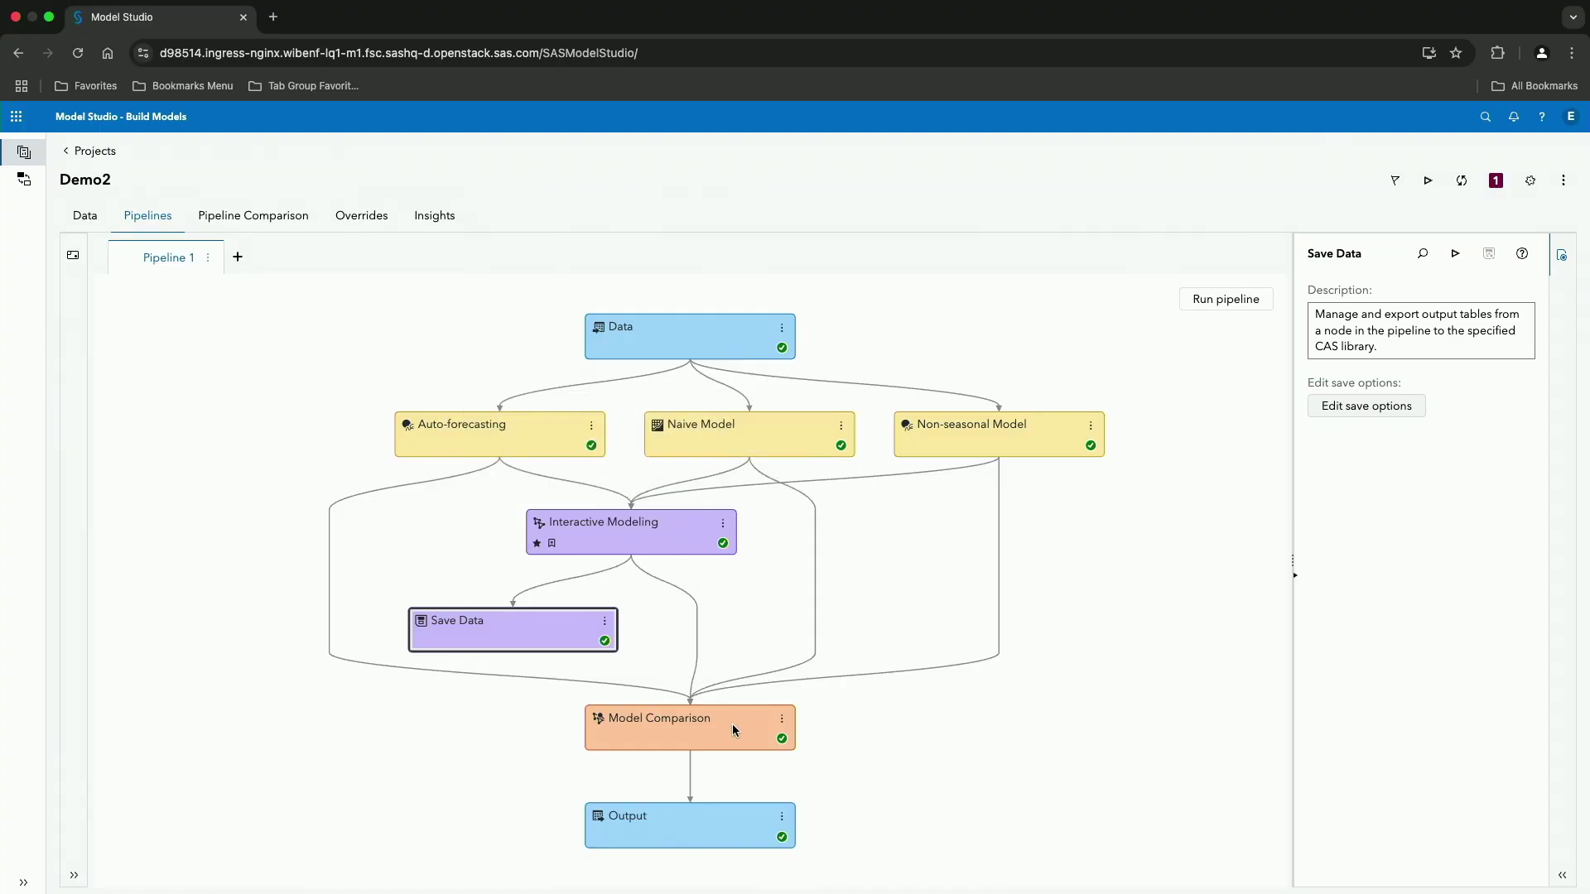
pyautogui.moveTo(732, 727)
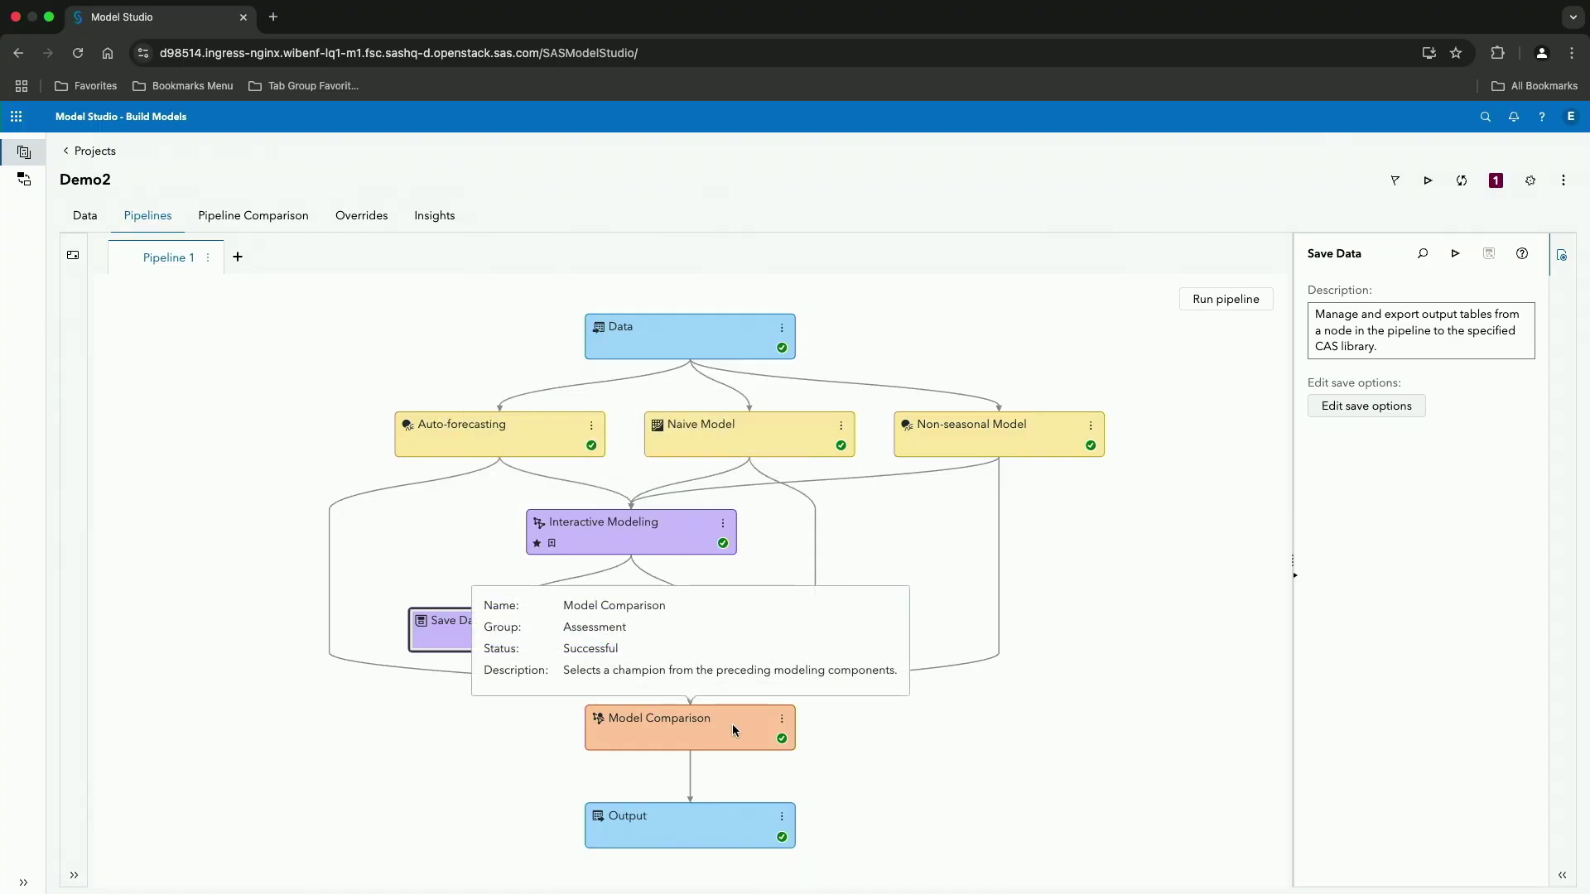
pyautogui.rightClick(732, 724)
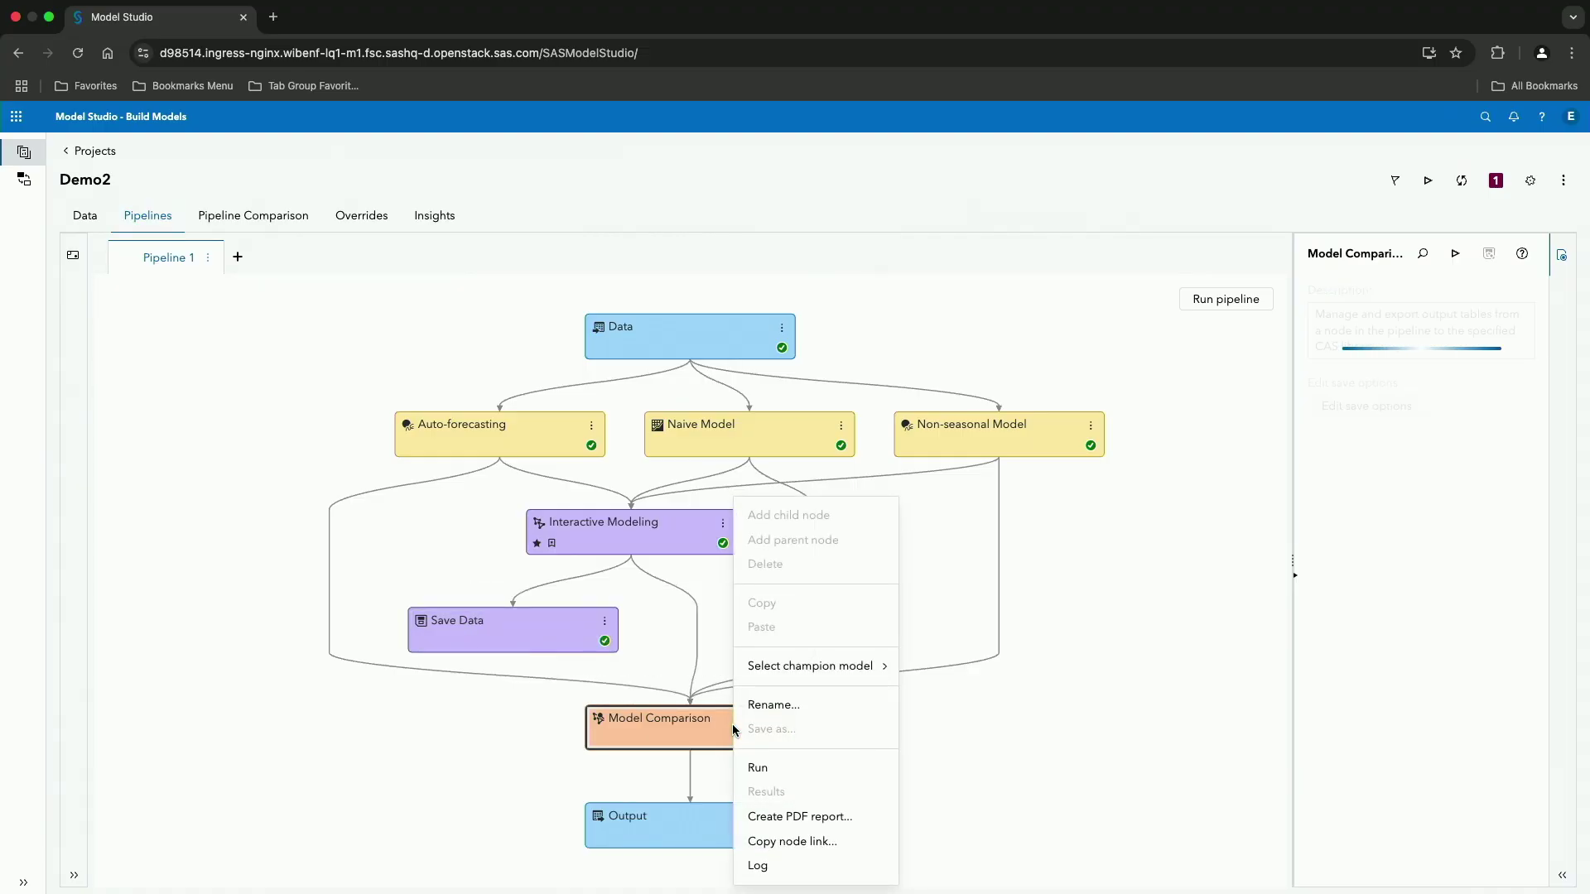
pyautogui.moveTo(796, 677)
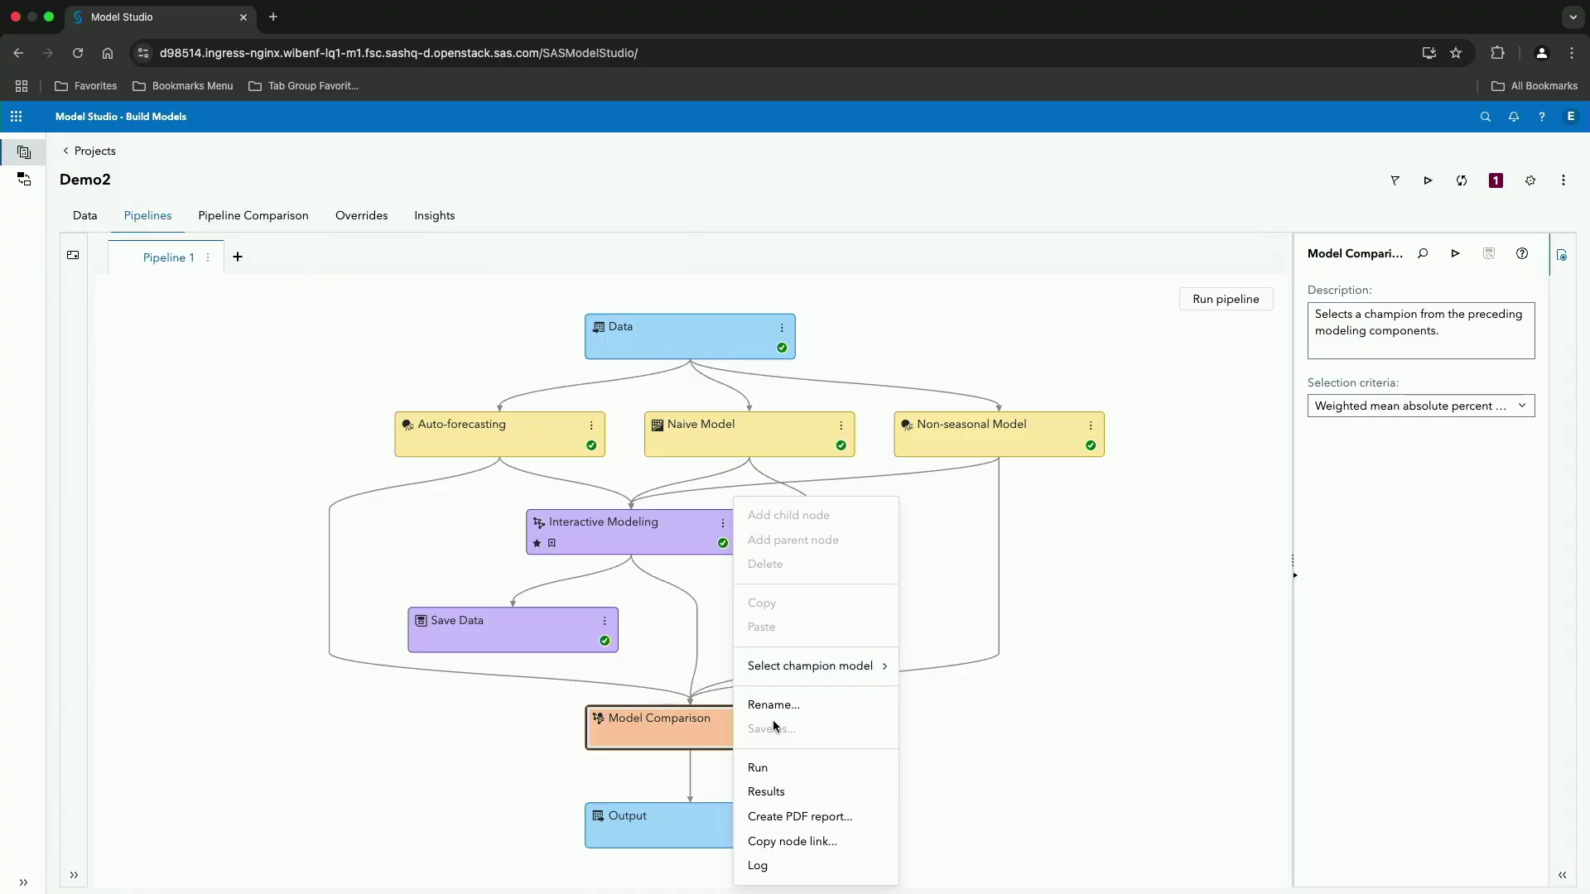
pyautogui.click(766, 790)
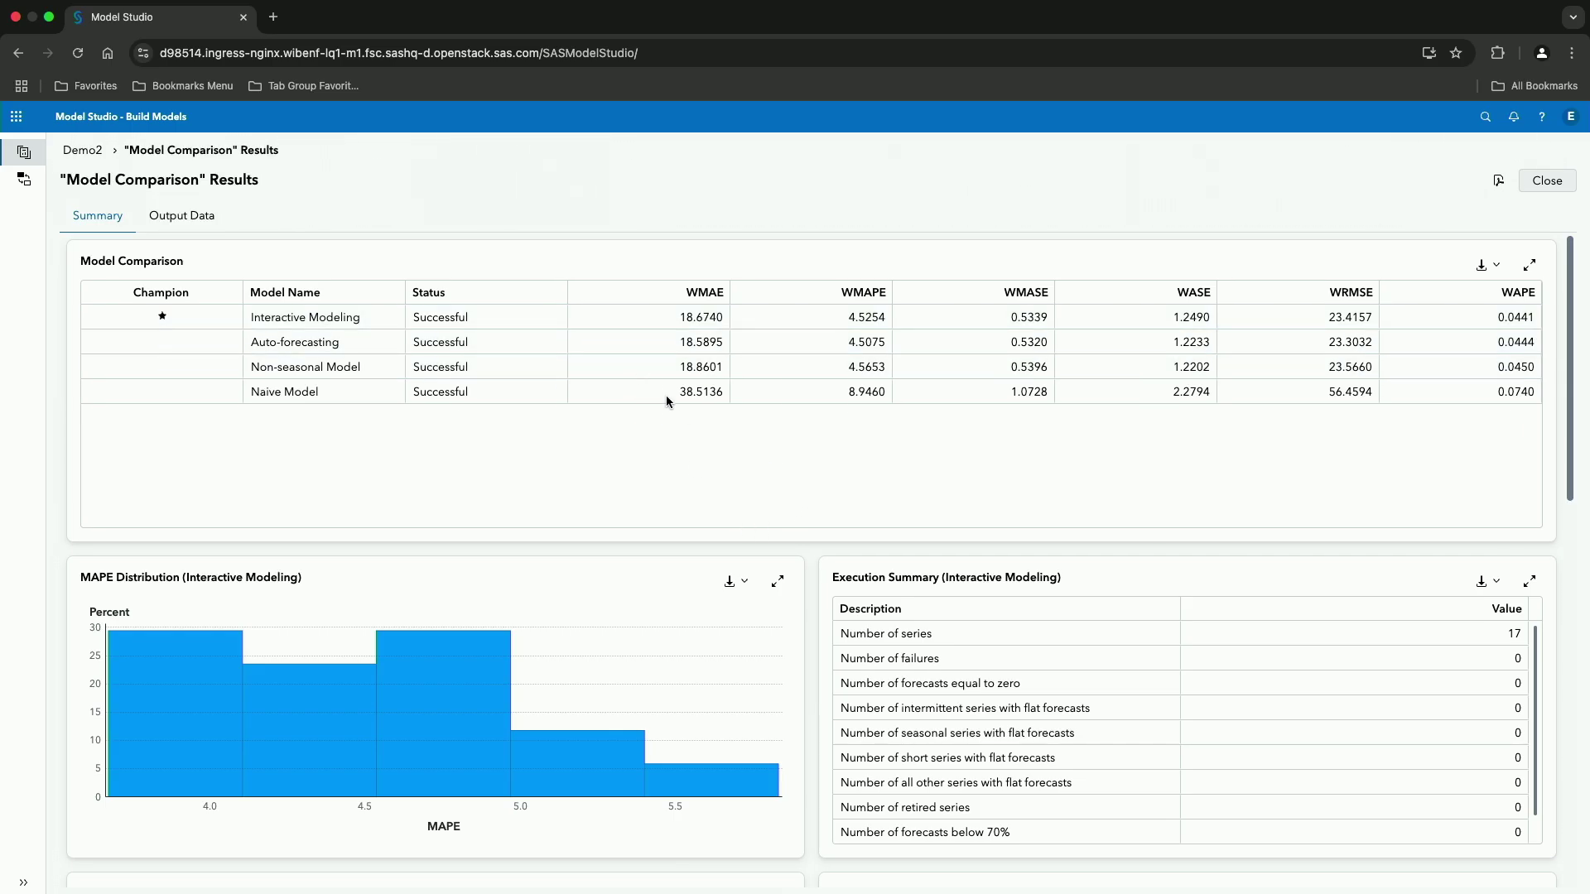
pyautogui.click(192, 219)
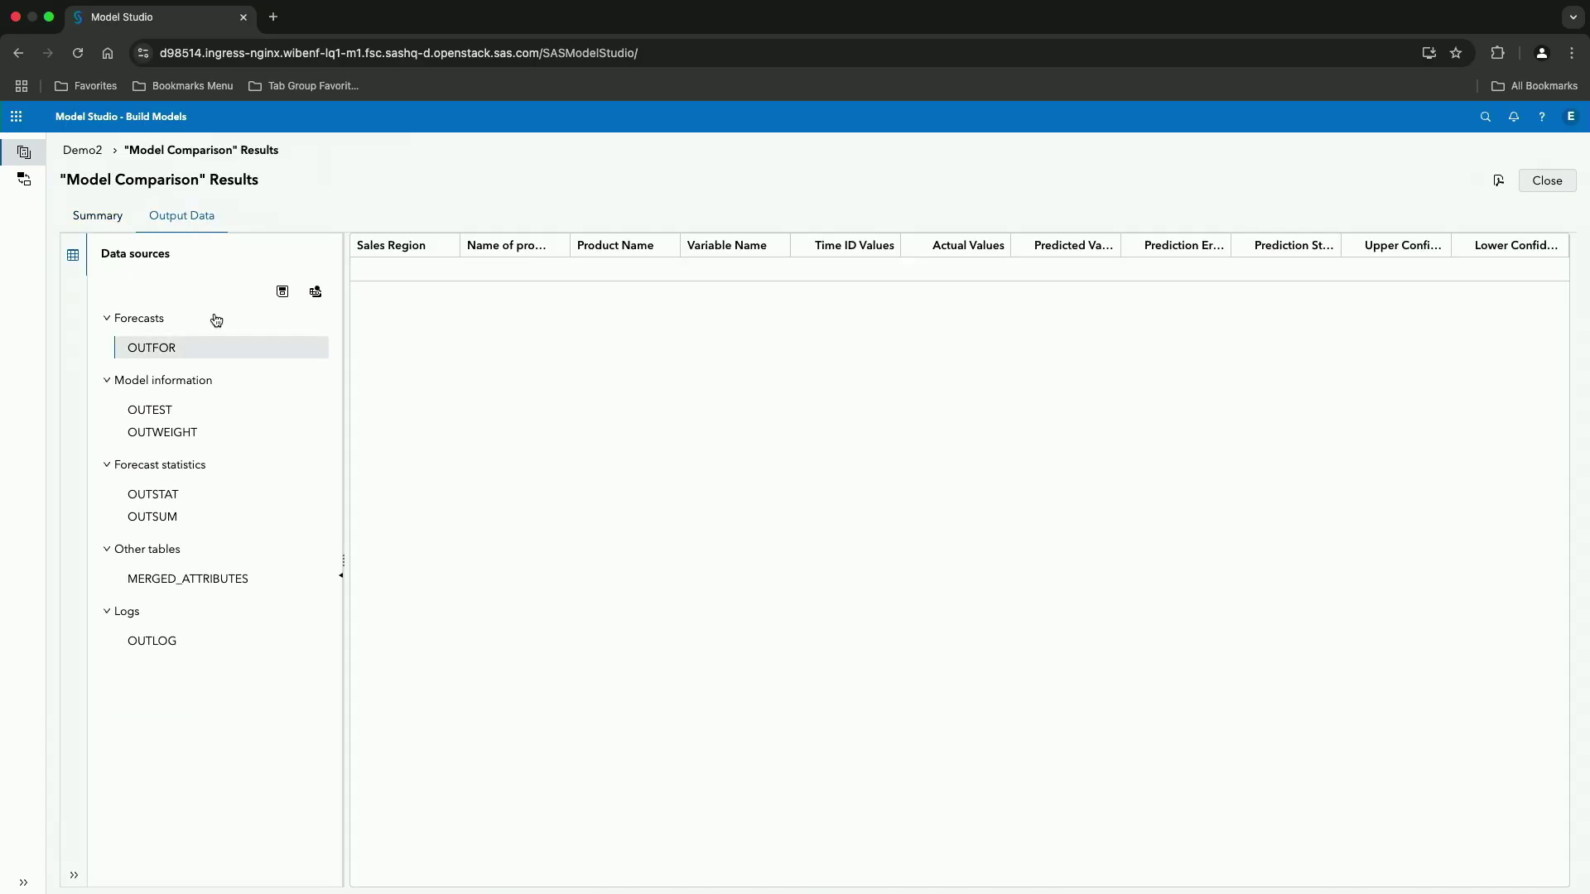
pyautogui.click(202, 443)
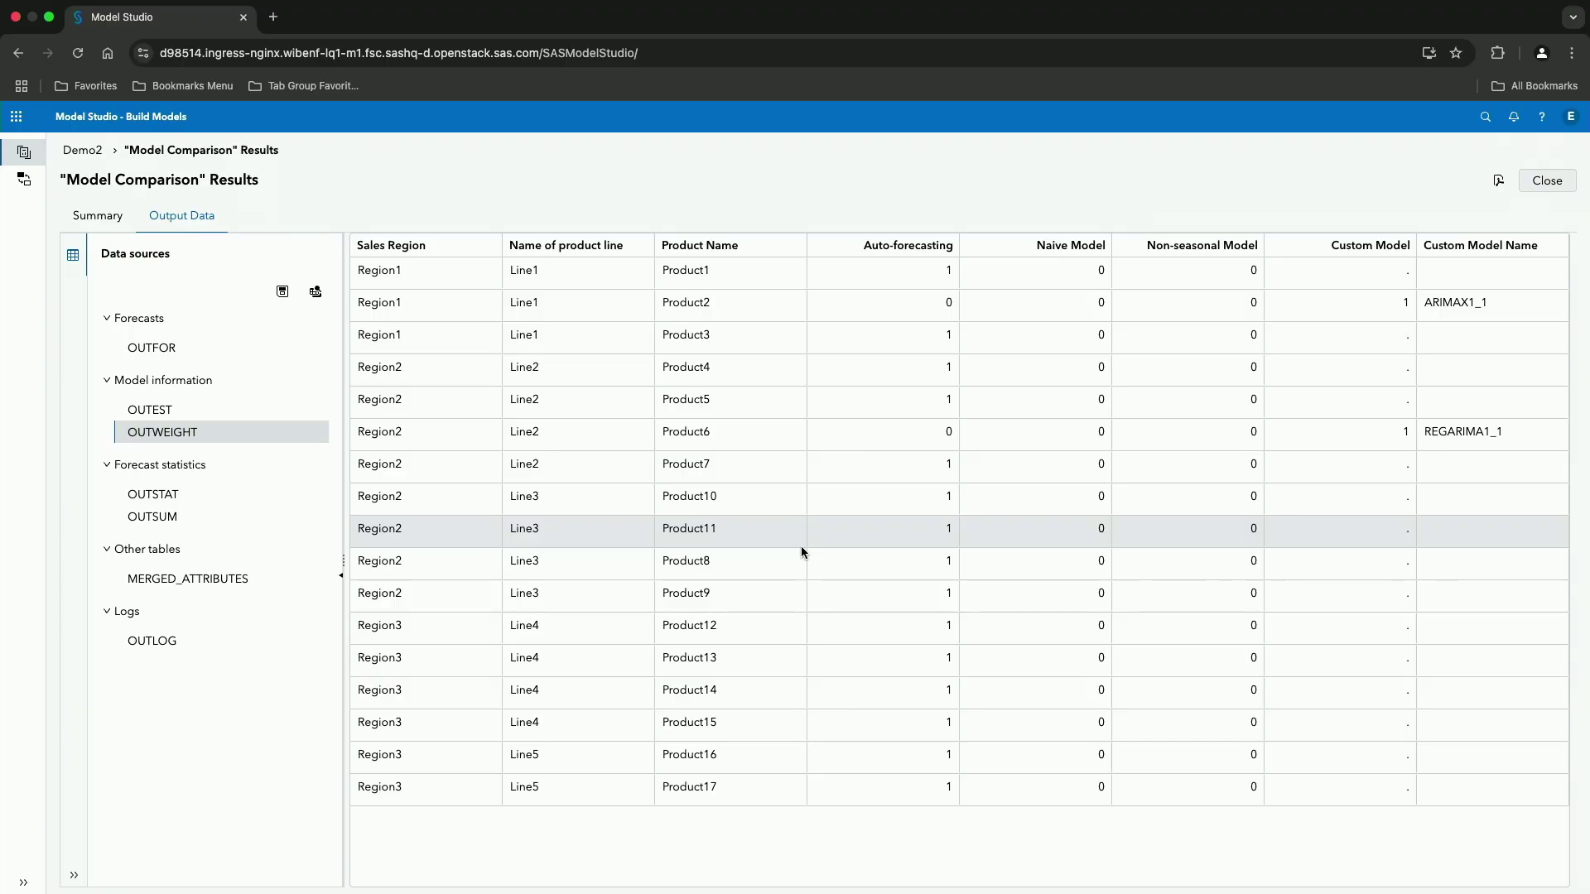
pyautogui.click(1523, 187)
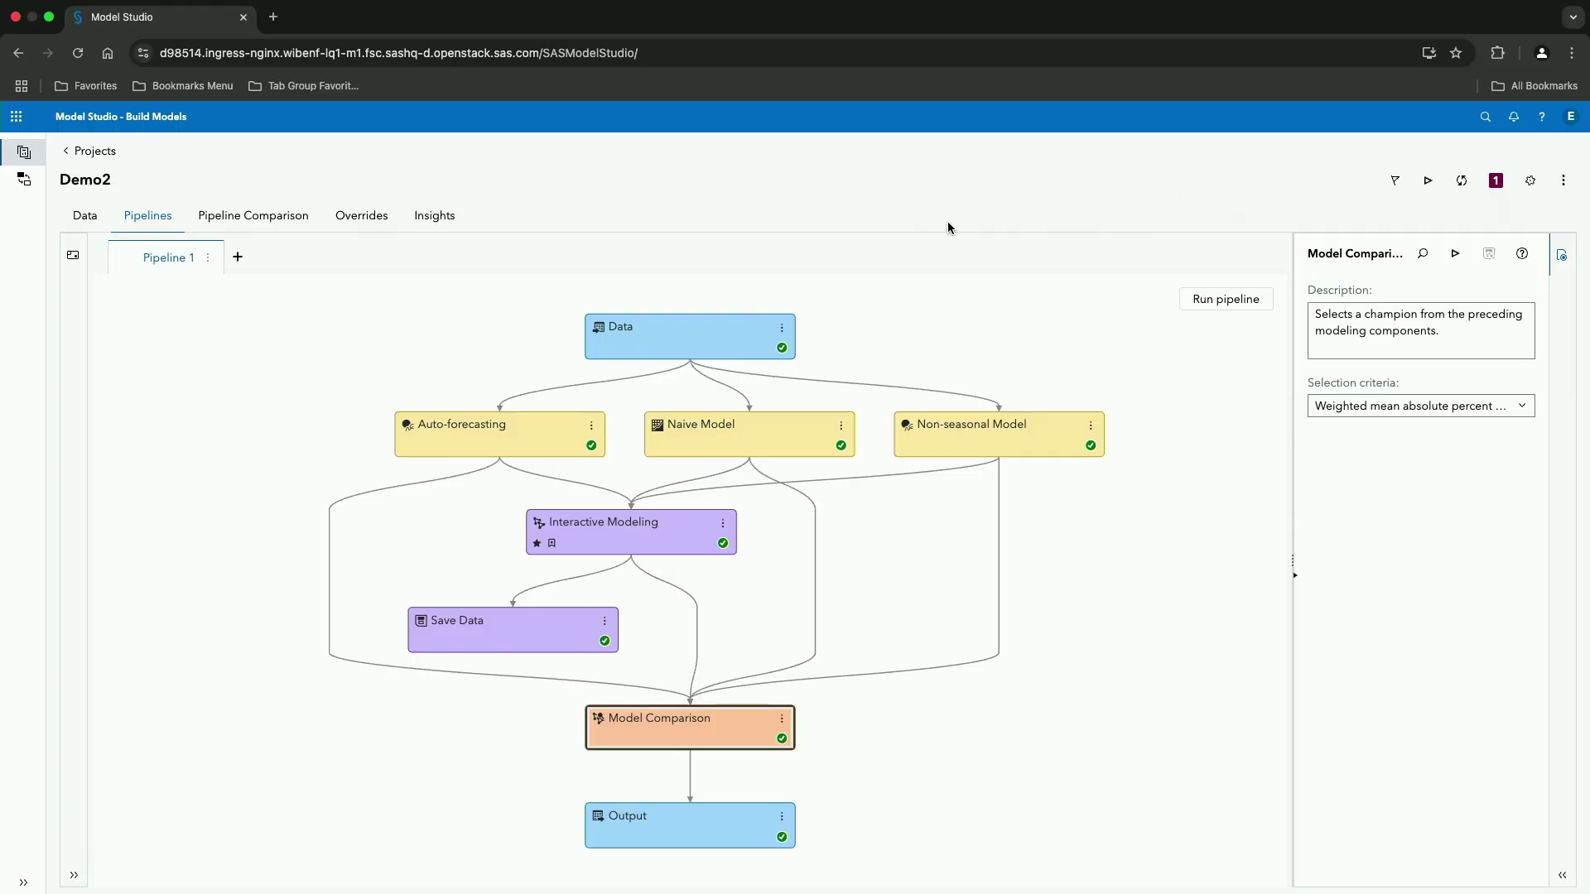
# Step: Switch to the SAS Innovate presentation in PowerPoint and play its slide show from the first slide
pyautogui.hotkey('ctrl', 'Left')
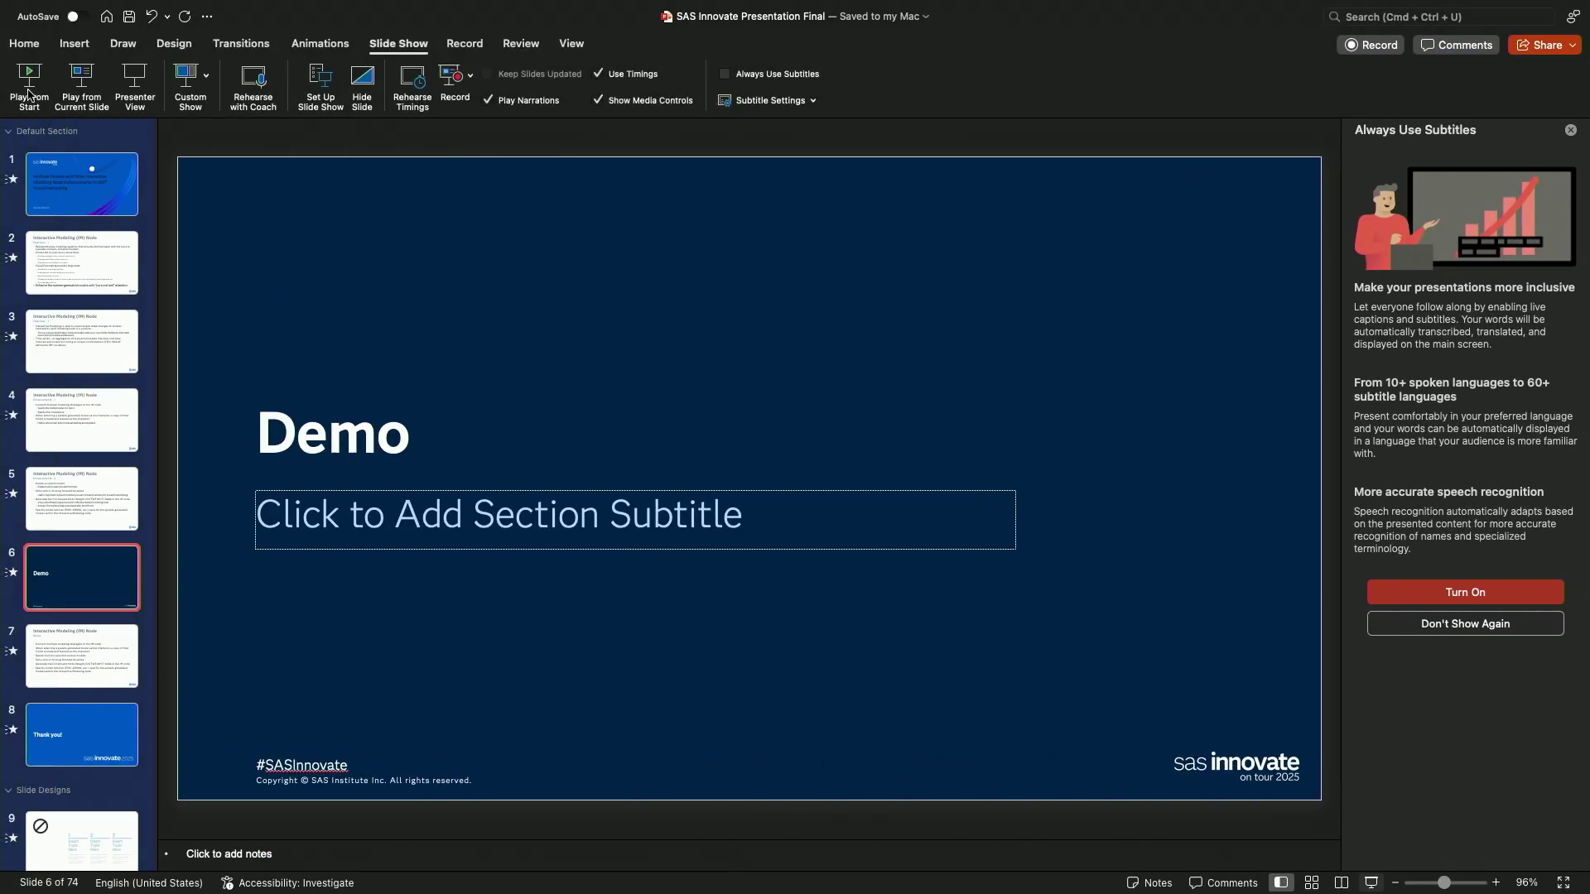
pyautogui.click(29, 83)
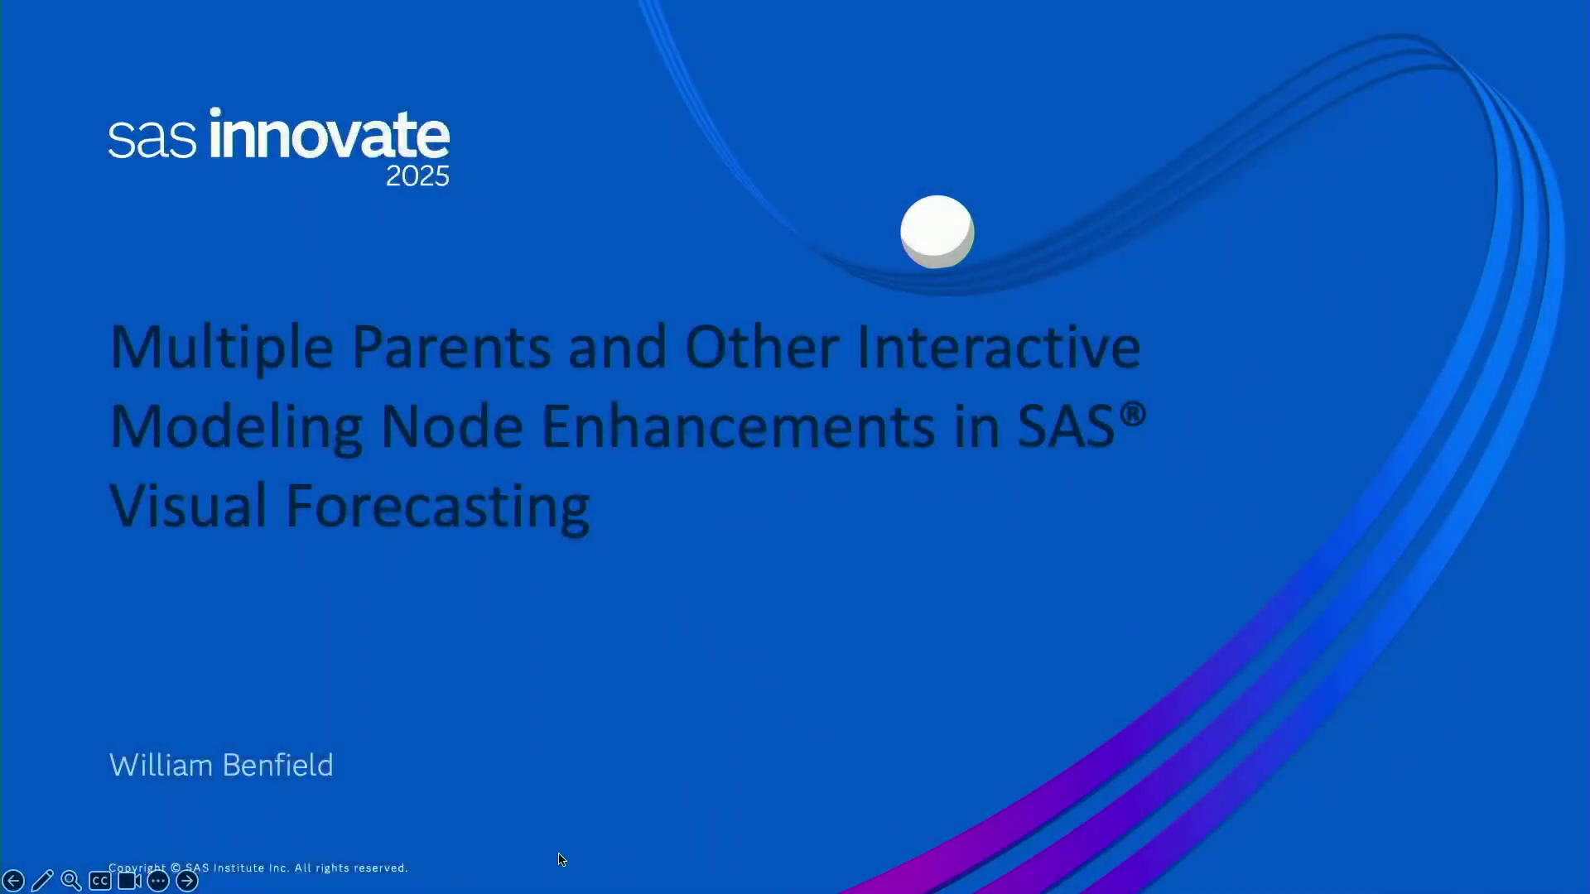